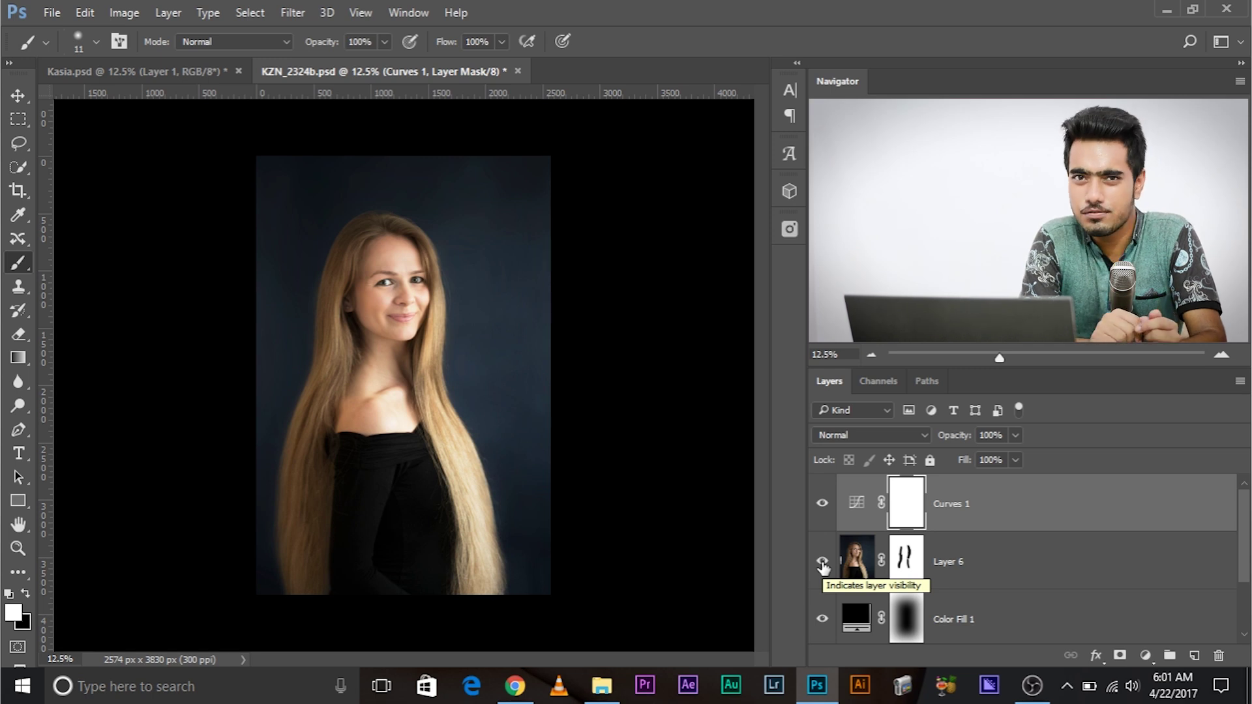
Step: Toggle the visibility of Layer 6 to compare the portrait with and without the lengthened hair
{"action": "left_click", "coordinate": [833, 563]}
{"action": "left_click", "coordinate": [833, 563]}
{"action": "left_click", "coordinate": [832, 563]}
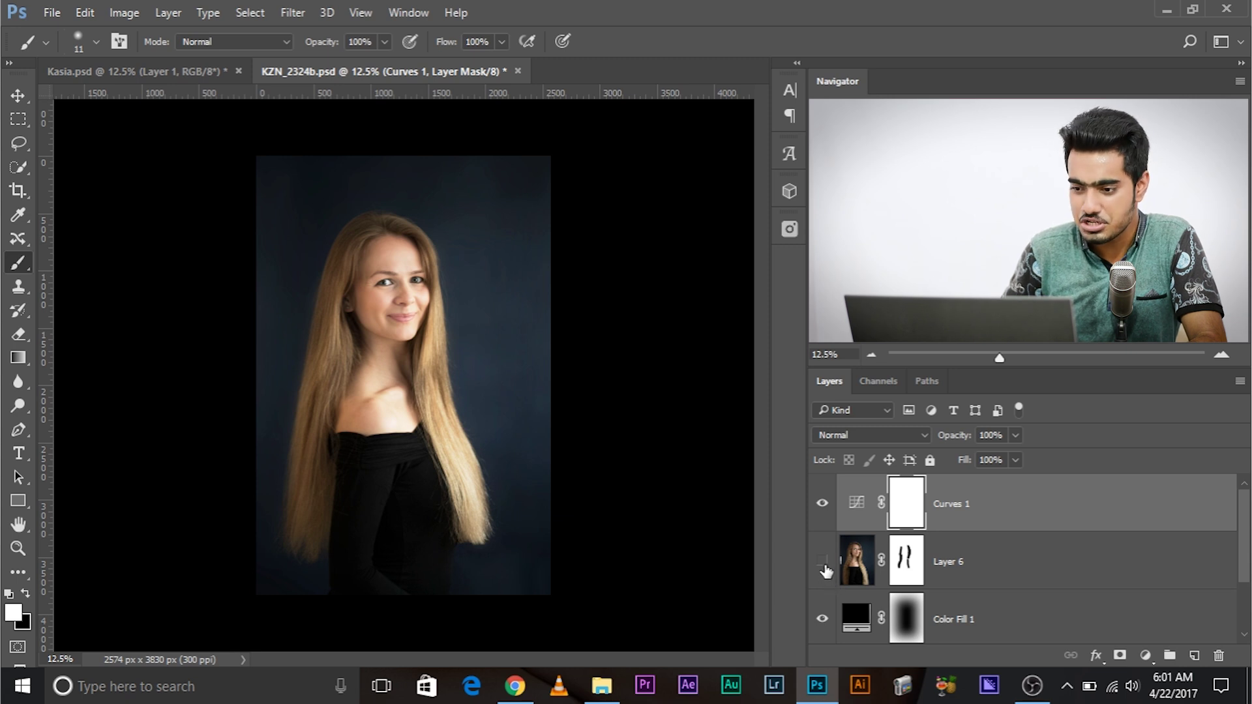
{"action": "left_click", "coordinate": [822, 563]}
{"action": "left_click", "coordinate": [822, 563]}
{"action": "left_click", "coordinate": [822, 563]}
{"action": "left_click", "coordinate": [823, 567]}
{"action": "left_click", "coordinate": [824, 568]}
{"action": "left_click", "coordinate": [823, 567]}
{"action": "left_click", "coordinate": [823, 565]}
{"action": "left_click", "coordinate": [822, 564]}
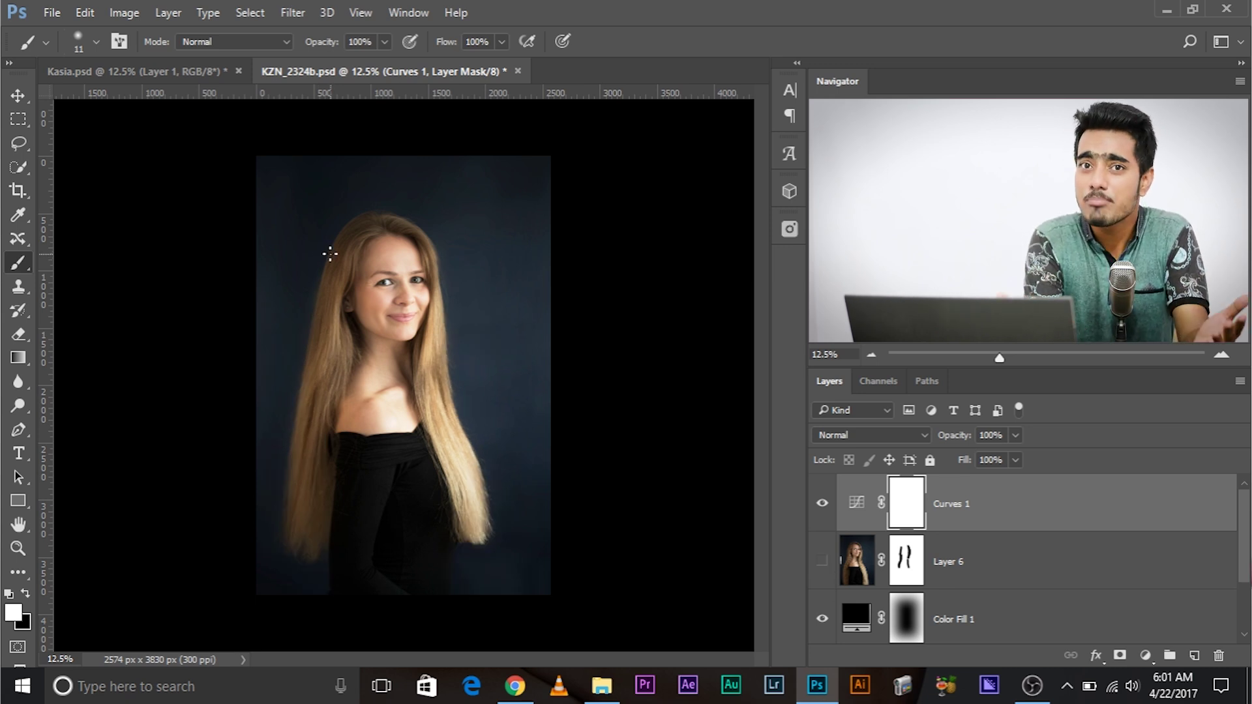
Step: Close the KZN_2324b.psd document and make Layer 1 visible in Kasia.psd
{"action": "left_click", "coordinate": [203, 77]}
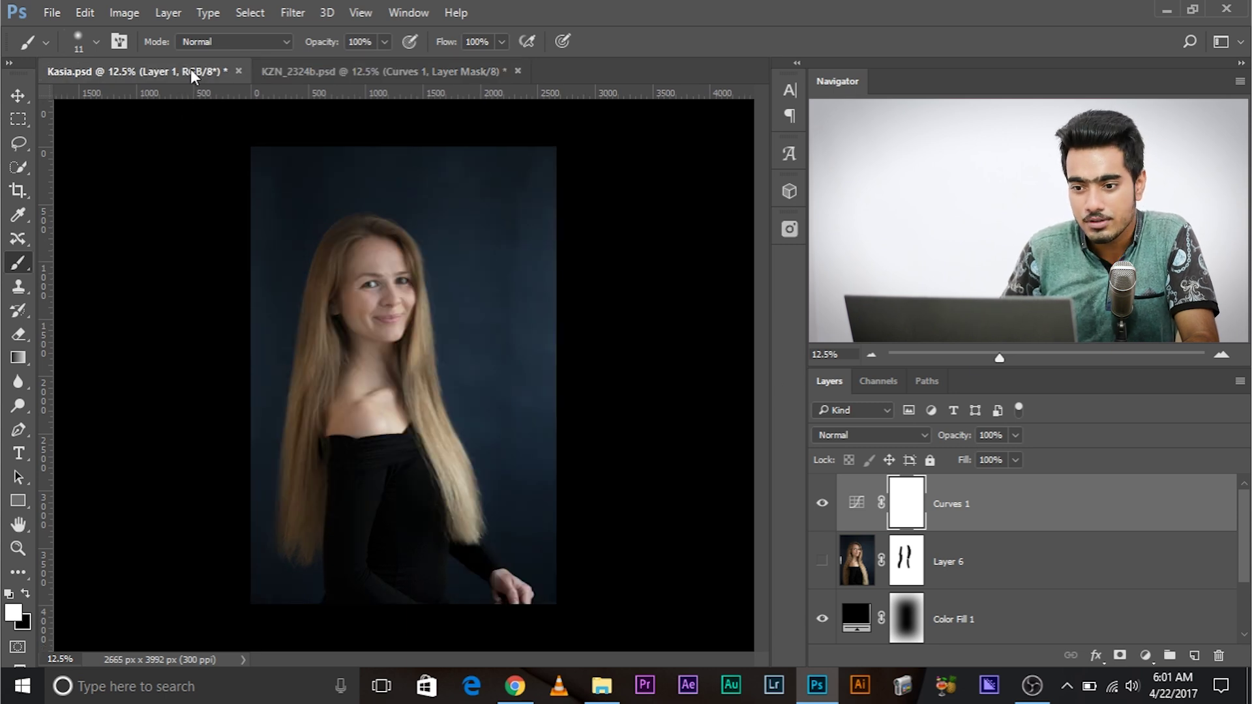
{"action": "left_click", "coordinate": [517, 71]}
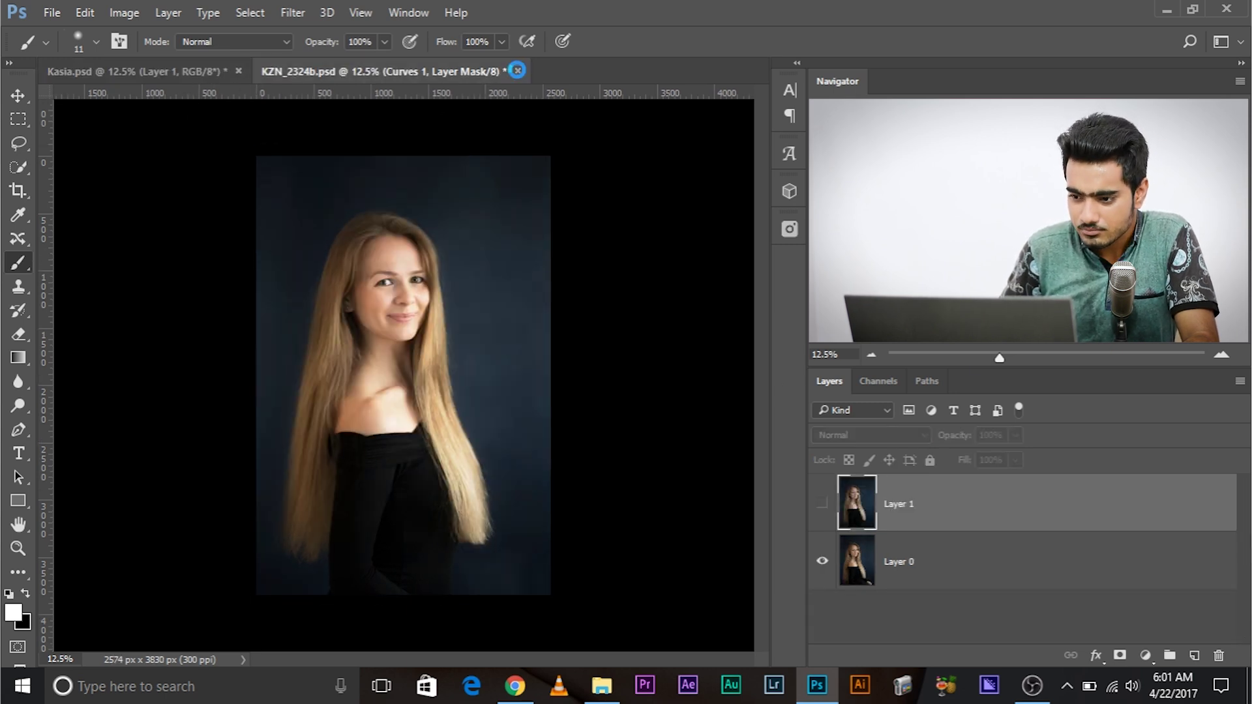
{"action": "left_click", "coordinate": [629, 273]}
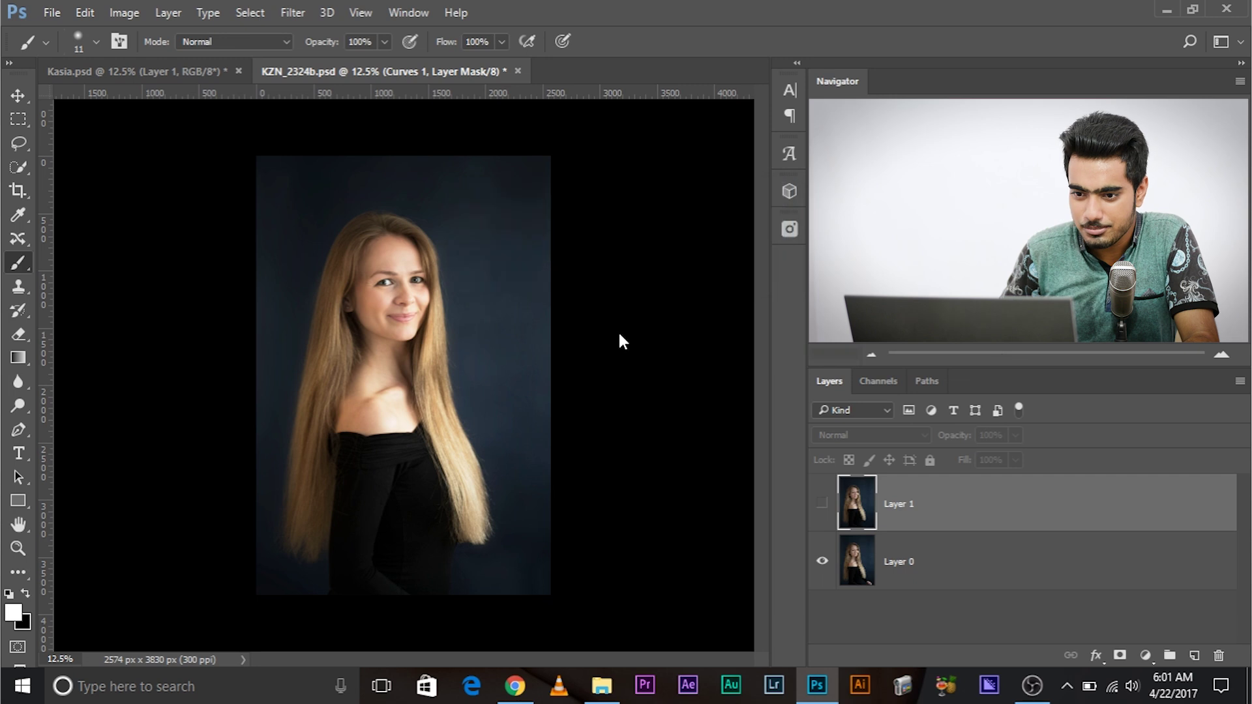
{"action": "left_click", "coordinate": [822, 504]}
{"action": "left_click", "coordinate": [823, 504]}
{"action": "left_click", "coordinate": [823, 504]}
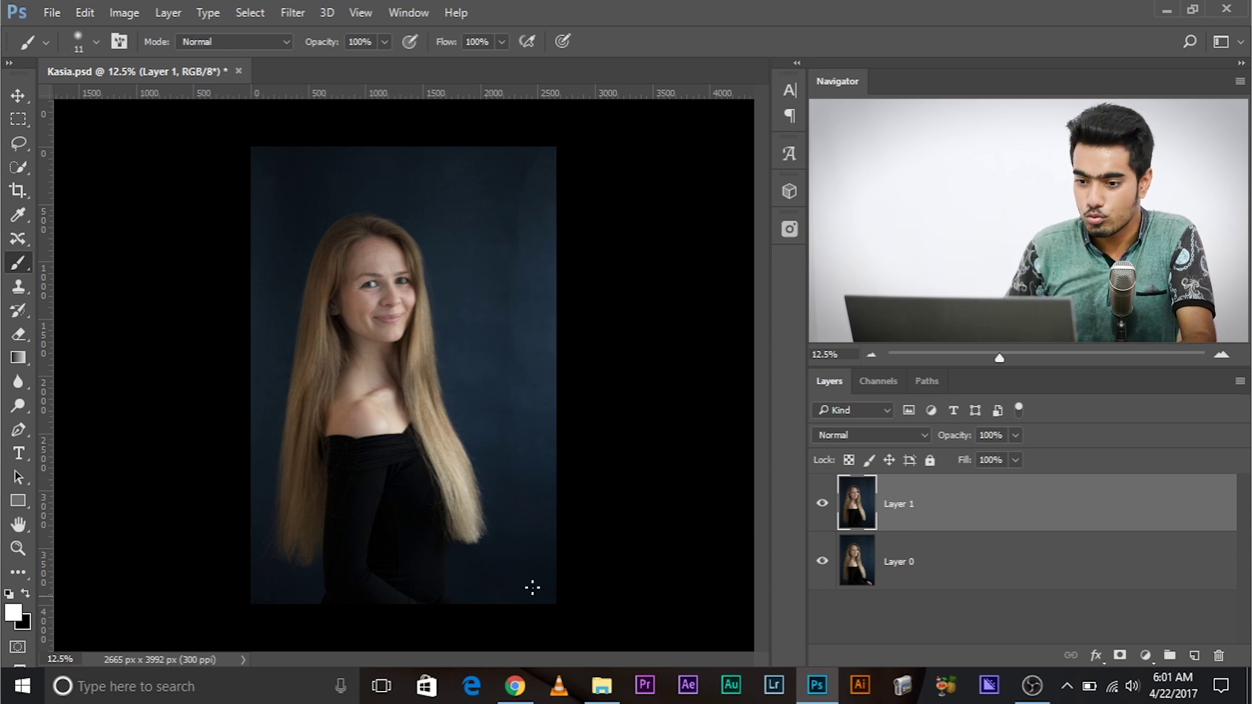
Step: Activate the Content-Aware Move Tool for working on the woman's hair
{"action": "key", "text": "ctrl+plus"}
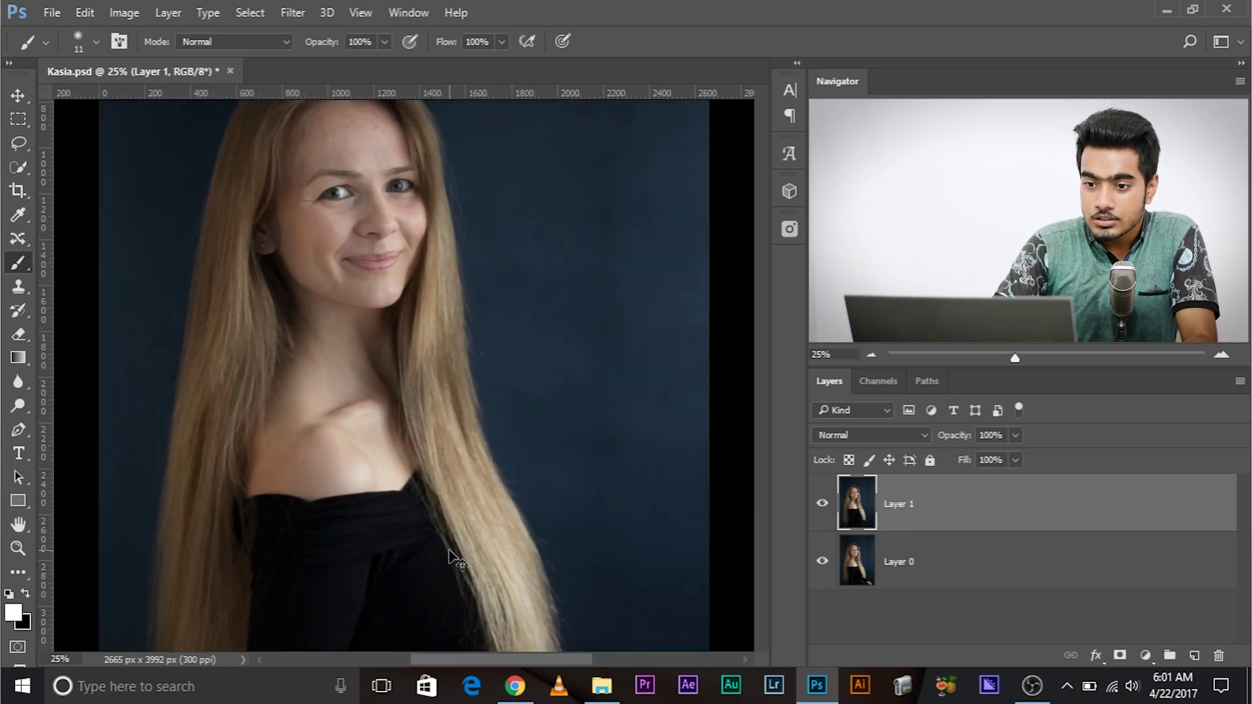
{"action": "key", "text": "ctrl+minus"}
{"action": "key", "text": "ctrl+plus"}
{"action": "key", "text": "ctrl+plus"}
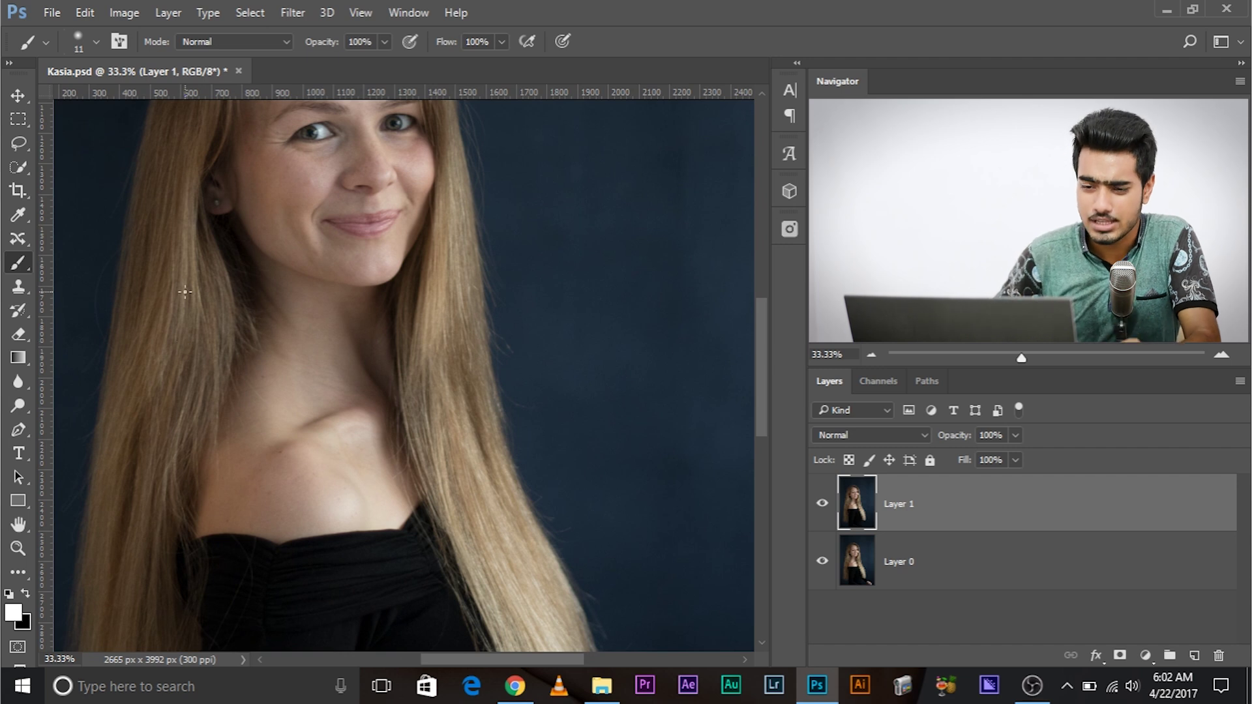
{"action": "left_click", "coordinate": [21, 241]}
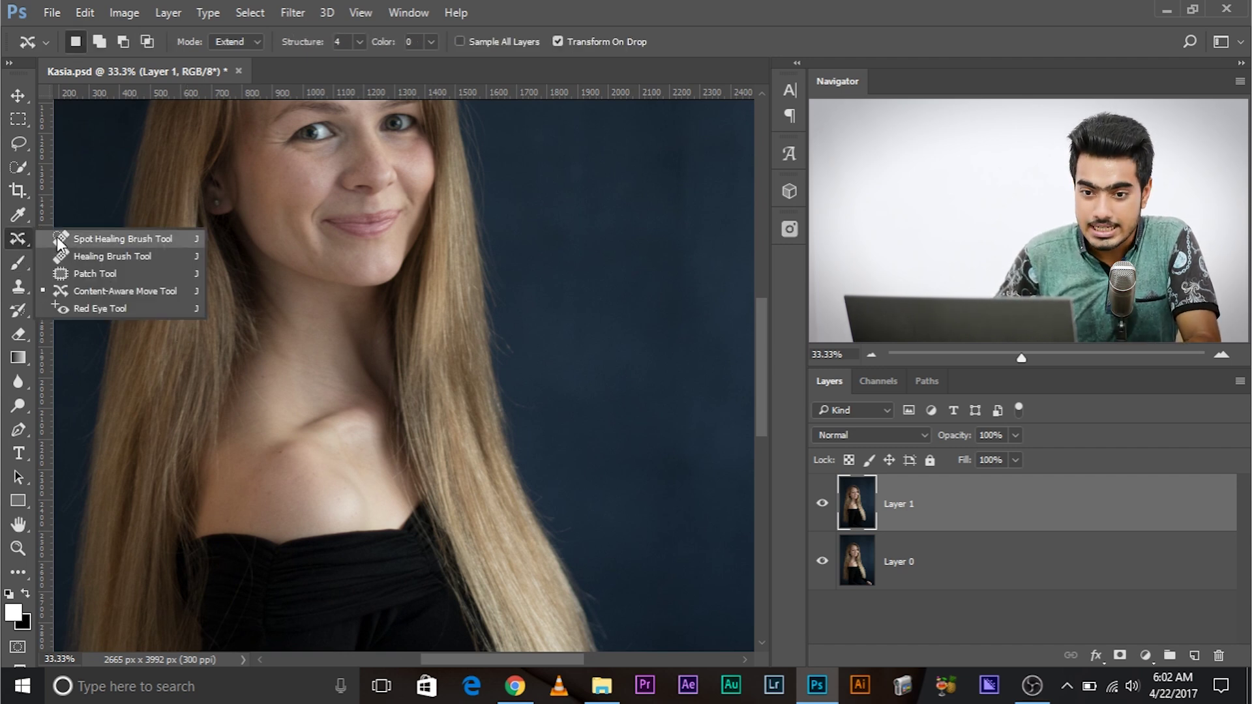
{"action": "left_click", "coordinate": [57, 238]}
{"action": "right_click", "coordinate": [25, 241]}
{"action": "left_click", "coordinate": [60, 241]}
{"action": "right_click", "coordinate": [30, 241]}
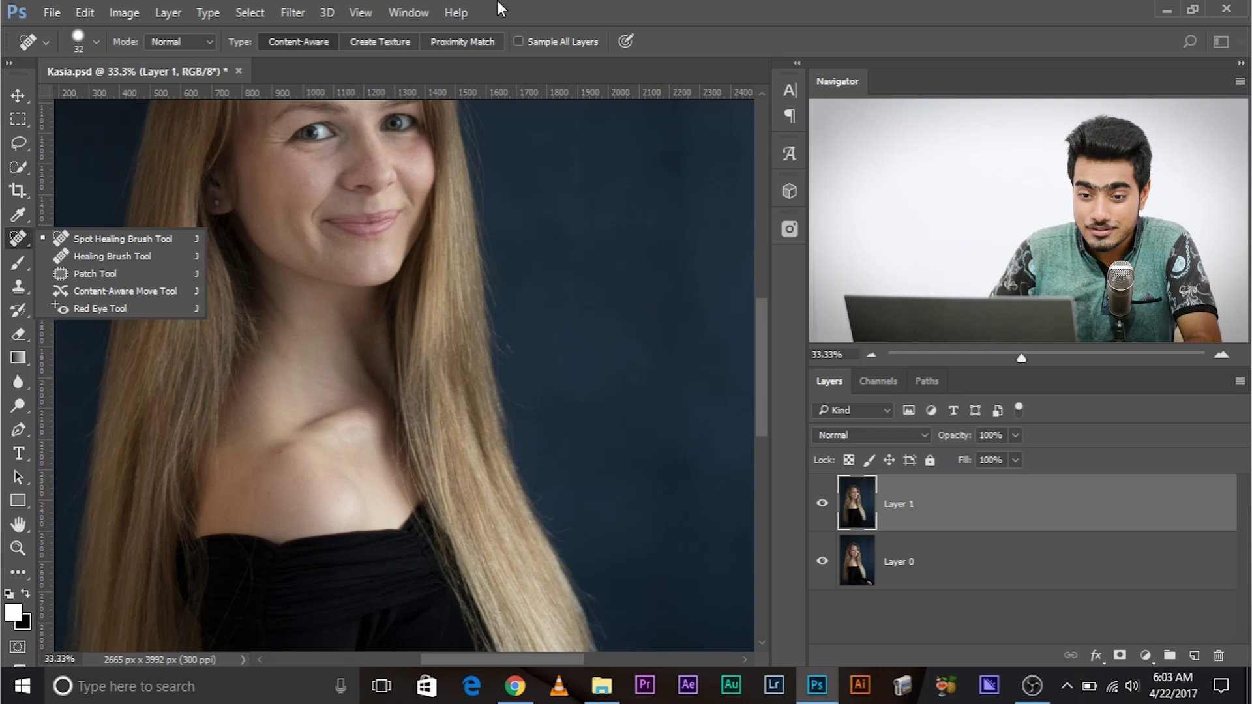
{"action": "left_click", "coordinate": [167, 288]}
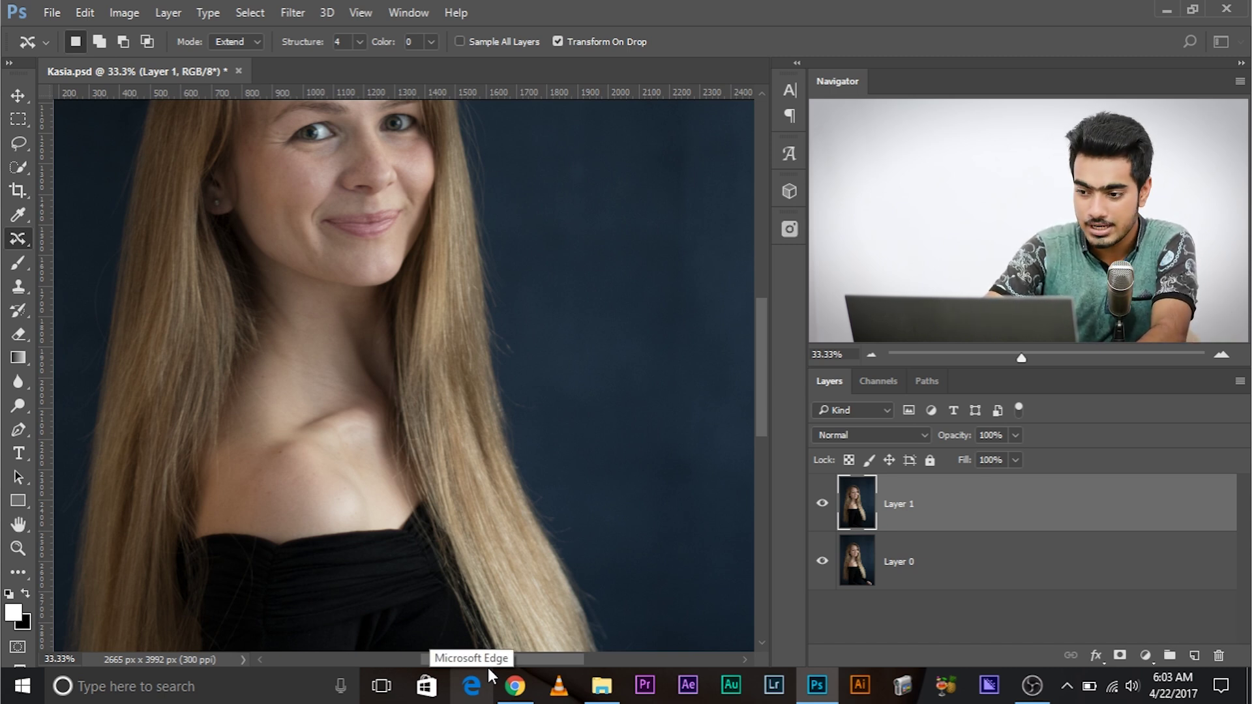
Step: Duplicate Layer 1 and delete Layer 0, with Layer 1 copy selected for editing
{"action": "key", "text": "ctrl+j"}
{"action": "left_click_drag", "start_coordinate": [957, 600], "coordinate": [1218, 655]}
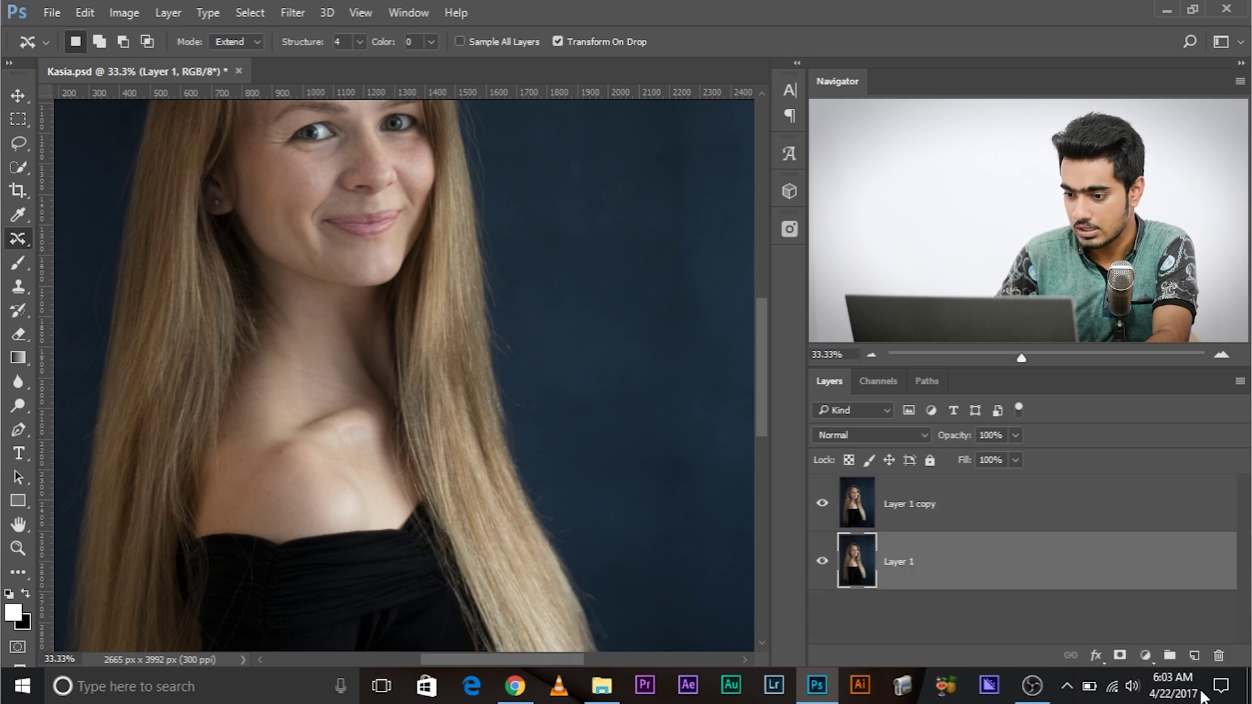
{"action": "scroll", "coordinate": [452, 373], "scroll_direction": "down", "scroll_amount": 5}
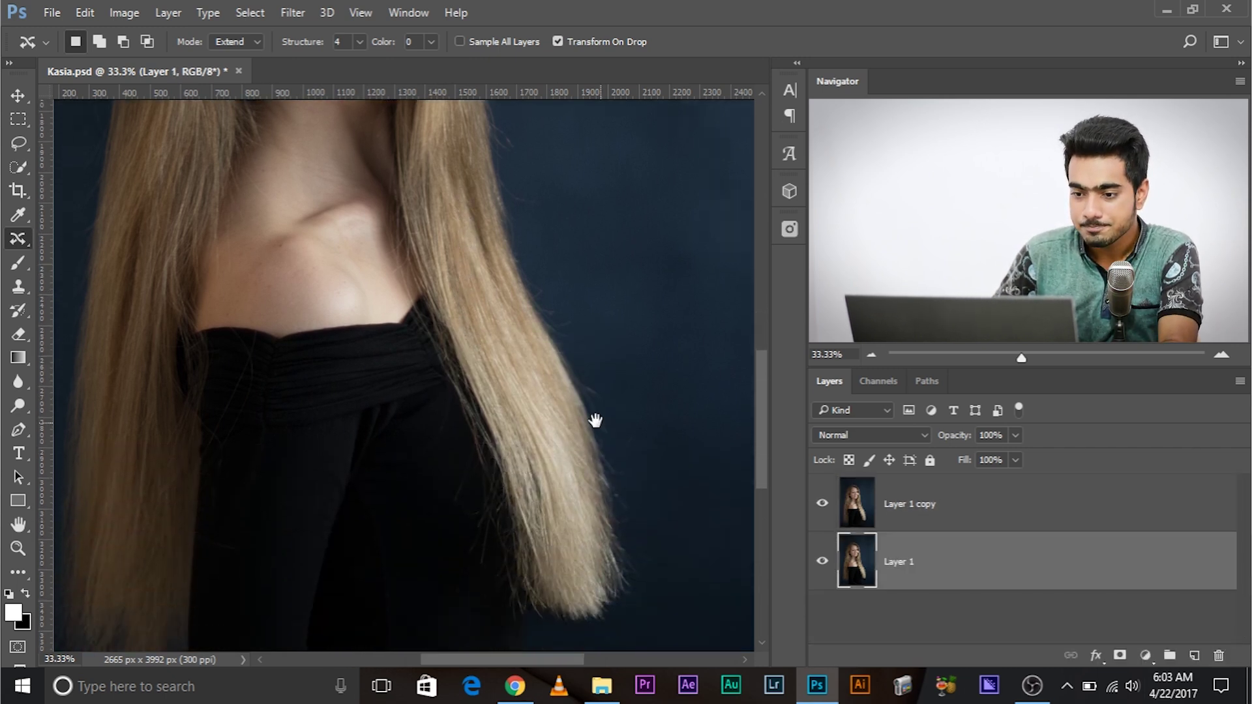
{"action": "left_click_drag", "start_coordinate": [596, 420], "coordinate": [440, 393]}
{"action": "left_click", "coordinate": [921, 499]}
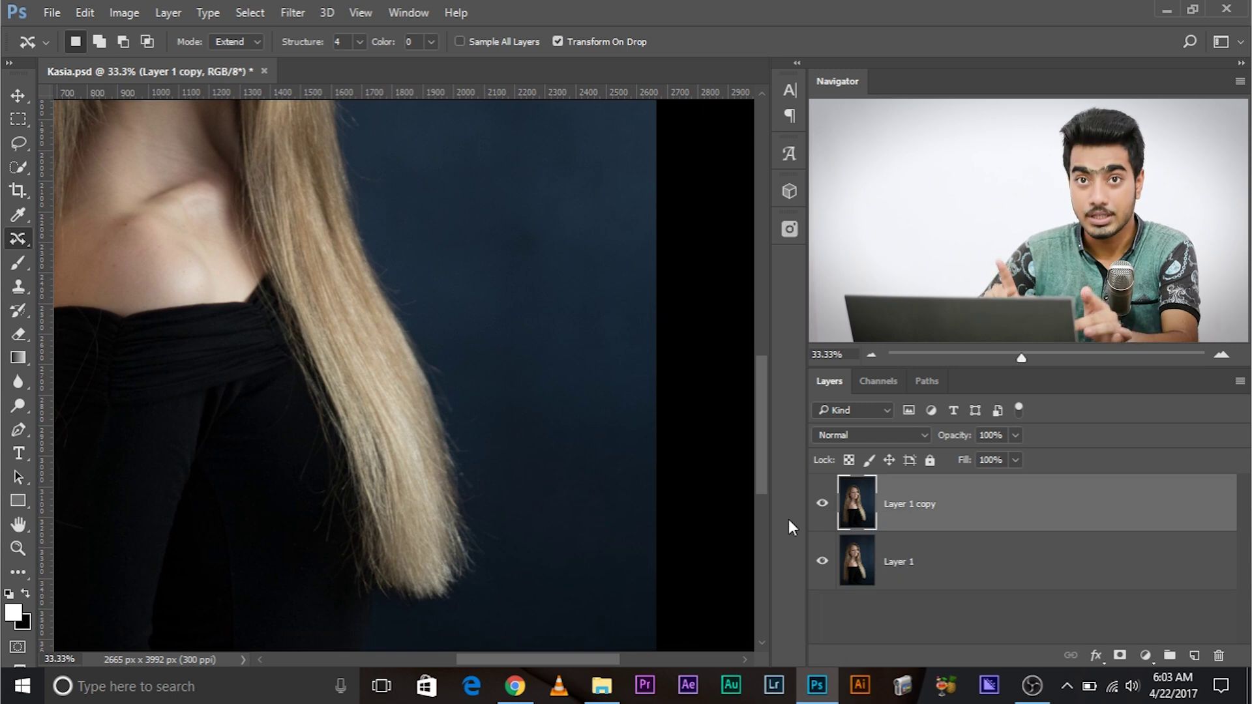
Step: Add a new layer and brush an irregular red line over the dark background beside the hair
{"action": "left_click_drag", "start_coordinate": [195, 282], "coordinate": [116, 241]}
{"action": "key", "text": "ctrl+plus"}
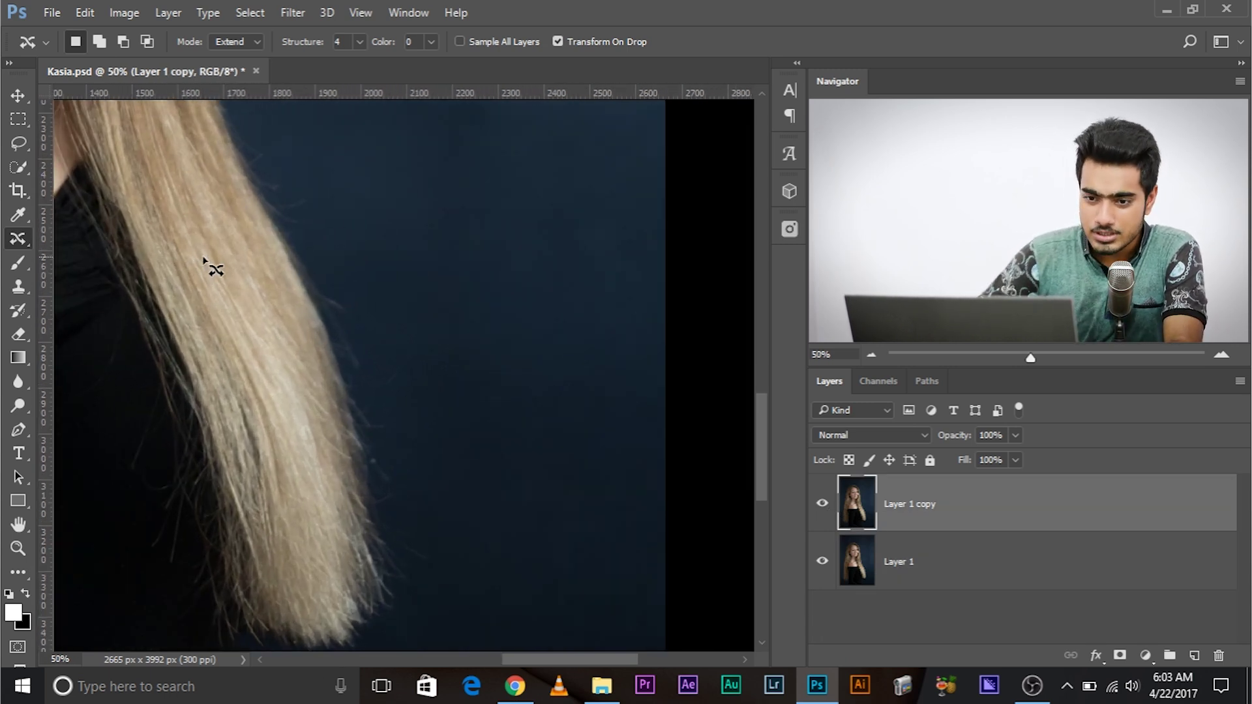
{"action": "left_click_drag", "start_coordinate": [202, 257], "coordinate": [249, 271]}
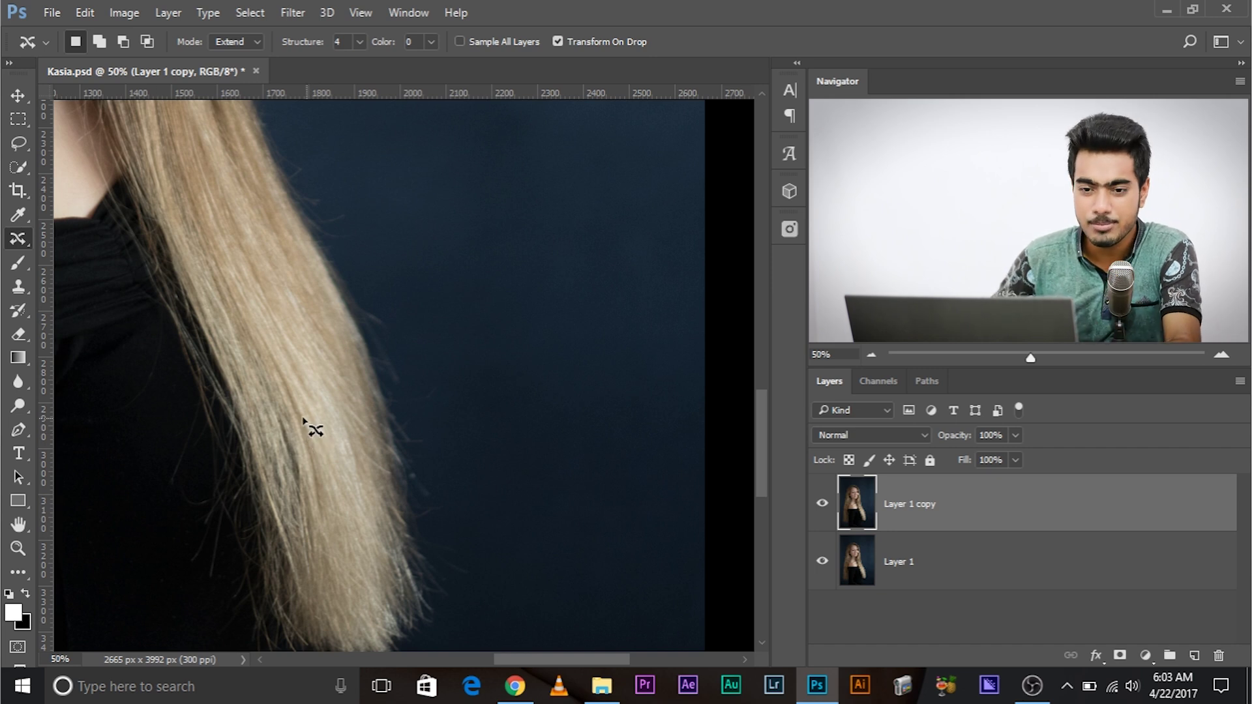
{"action": "left_click", "coordinate": [18, 263]}
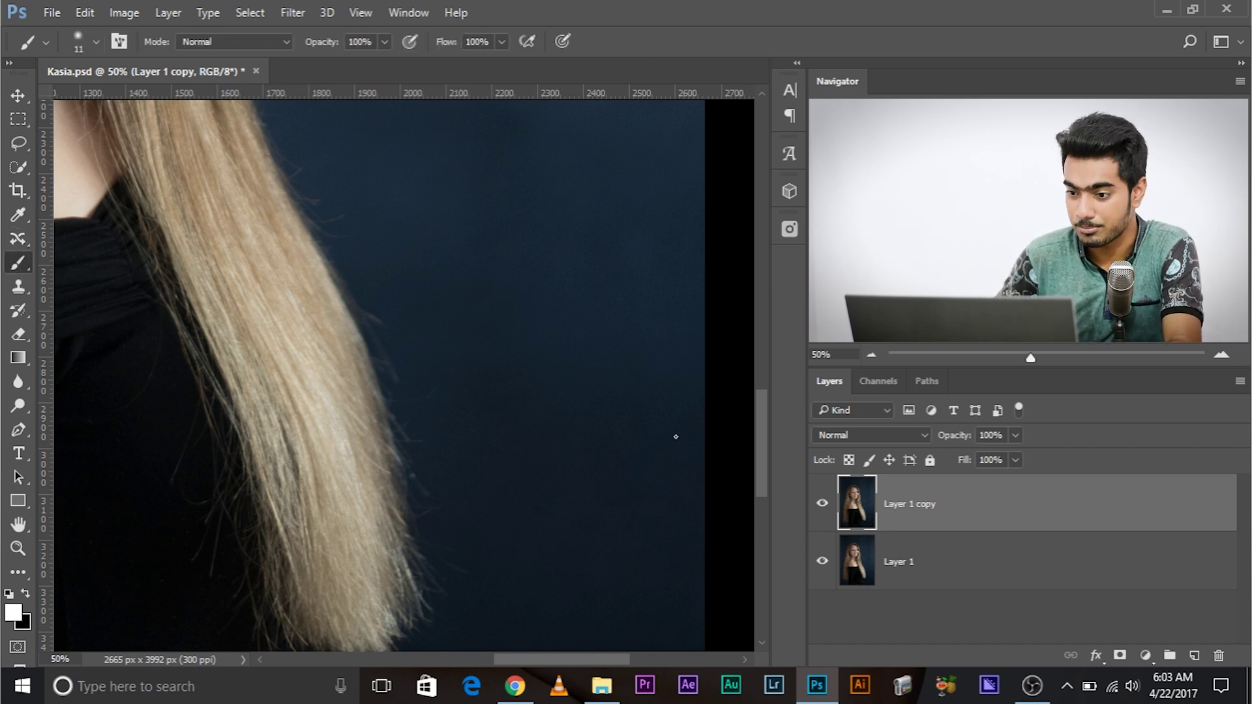
{"action": "left_click", "coordinate": [1194, 656]}
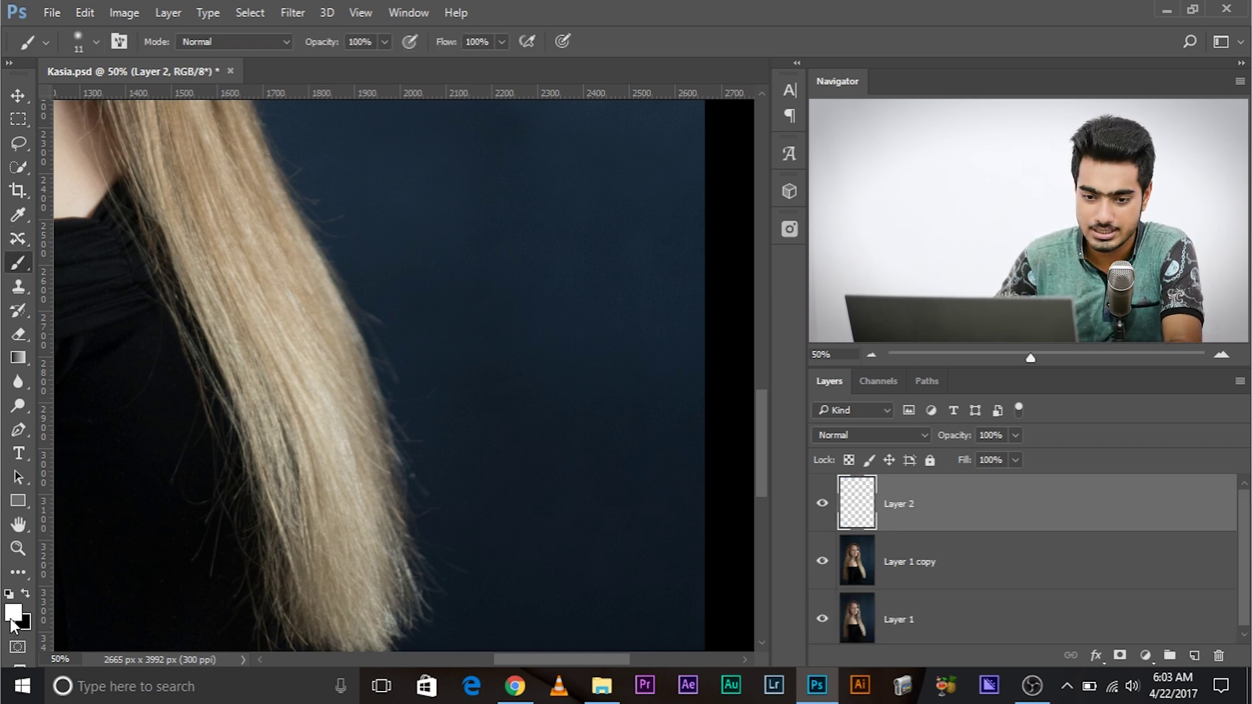
{"action": "left_click", "coordinate": [11, 618]}
{"action": "left_click_drag", "start_coordinate": [961, 241], "coordinate": [948, 167]}
{"action": "left_click", "coordinate": [929, 232]}
{"action": "left_click_drag", "start_coordinate": [913, 275], "coordinate": [1034, 130]}
{"action": "left_click", "coordinate": [1096, 196]}
{"action": "left_click_drag", "start_coordinate": [344, 146], "coordinate": [337, 223]}
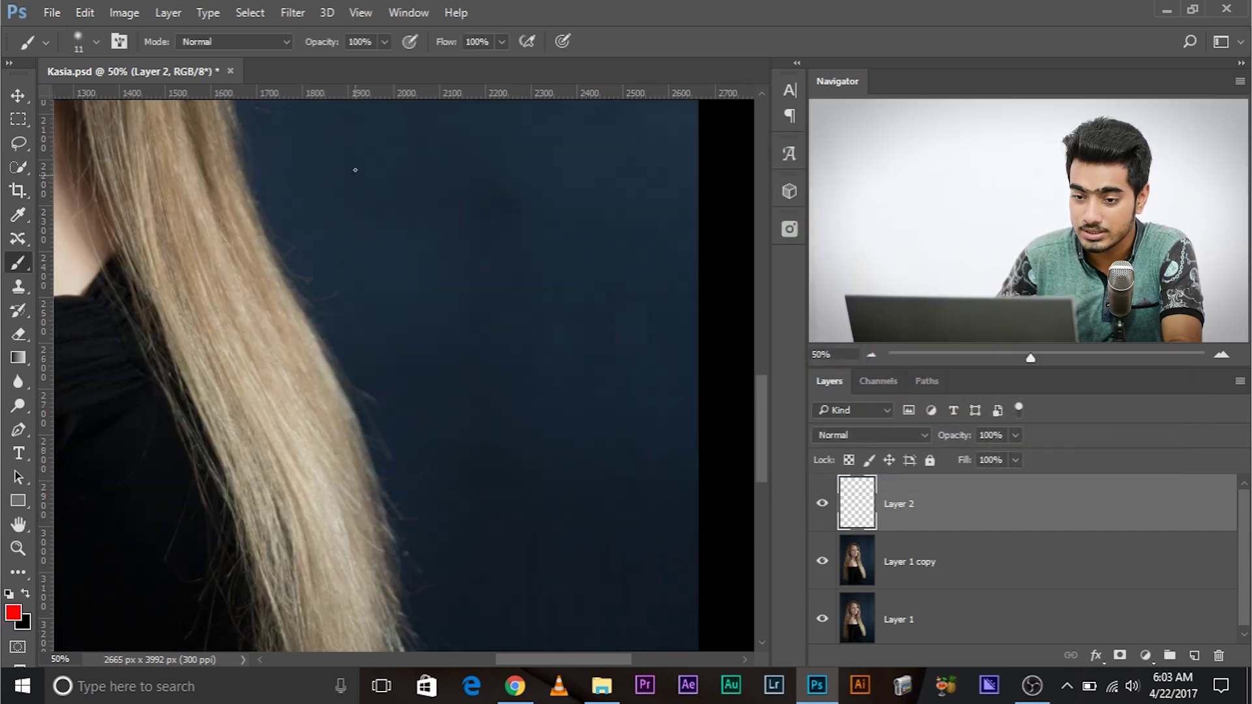
{"action": "mouse_move", "coordinate": [286, 118]}
{"action": "left_mouse_down"}
{"action": "mouse_move", "coordinate": [421, 277]}
{"action": "mouse_move", "coordinate": [412, 312]}
{"action": "mouse_move", "coordinate": [448, 341]}
{"action": "mouse_move", "coordinate": [506, 488]}
{"action": "mouse_move", "coordinate": [498, 630]}
{"action": "left_mouse_up"}
{"action": "left_click_drag", "start_coordinate": [445, 327], "coordinate": [433, 249]}
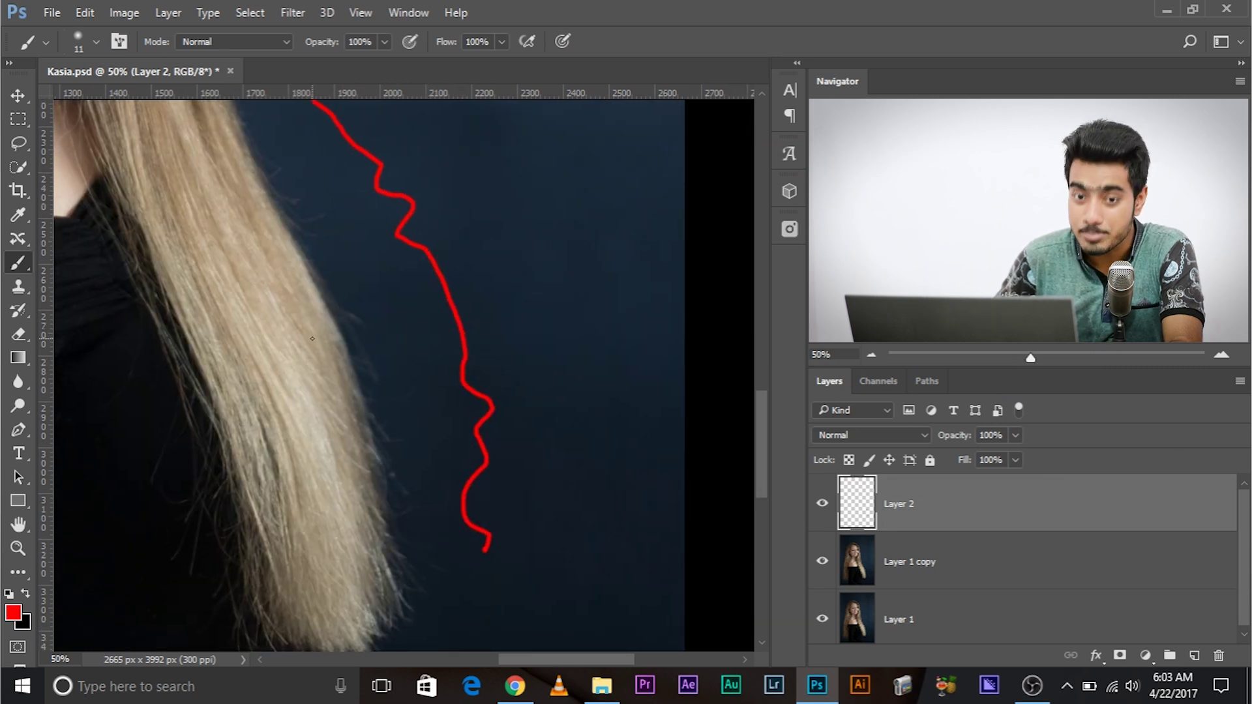
Step: Brush bright green marks and an extension line across the red line, and delete this sketch layer
{"action": "left_click", "coordinate": [12, 612]}
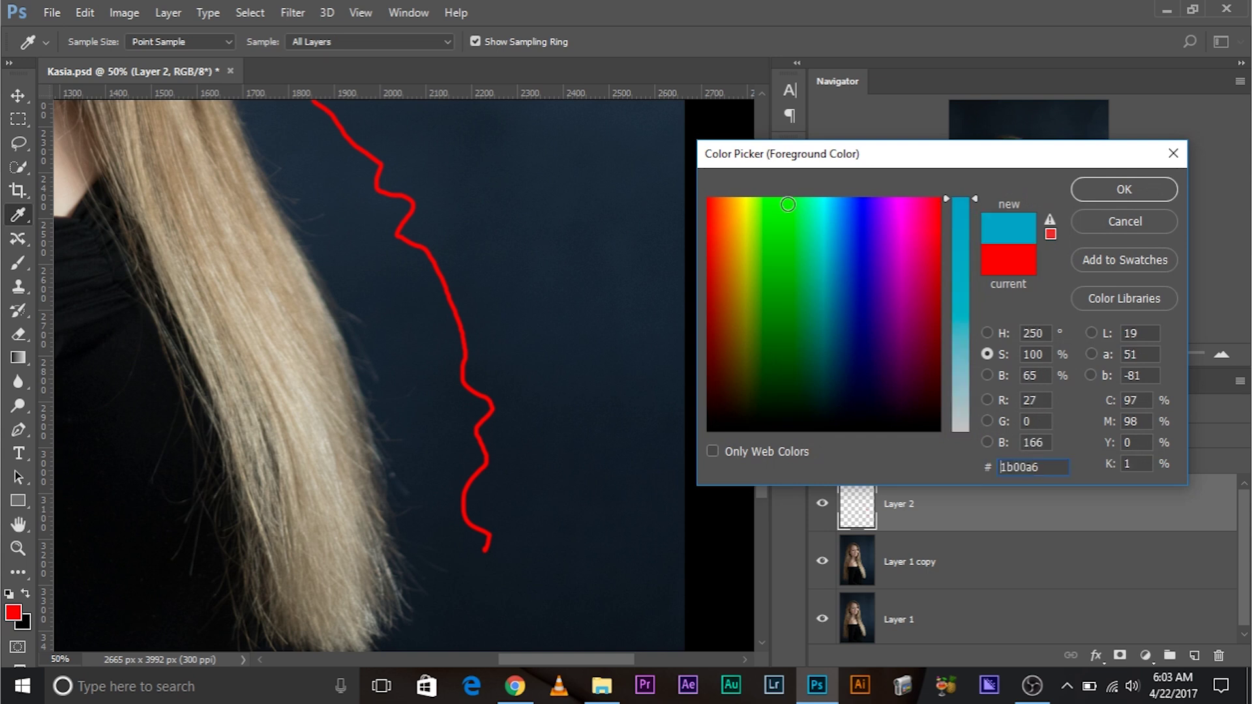
{"action": "left_click", "coordinate": [788, 204]}
{"action": "left_click", "coordinate": [1097, 186]}
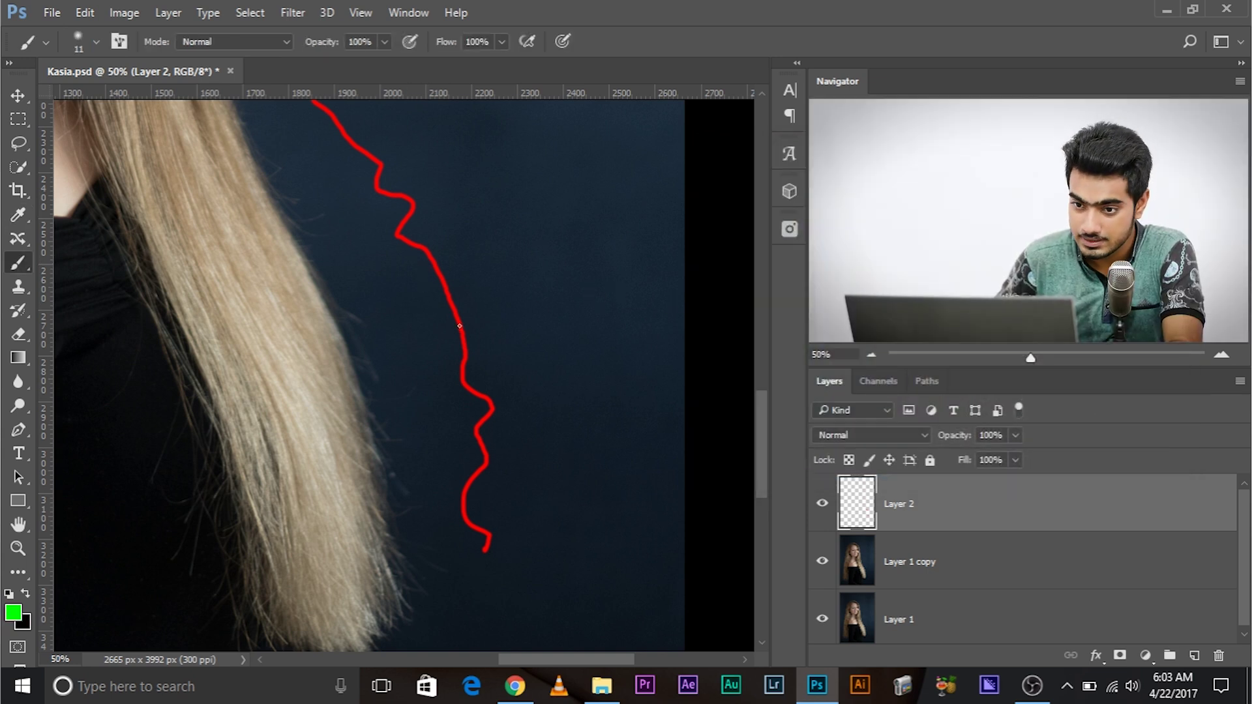
{"action": "mouse_move", "coordinate": [446, 282]}
{"action": "left_mouse_down"}
{"action": "mouse_move", "coordinate": [481, 384]}
{"action": "mouse_move", "coordinate": [386, 260]}
{"action": "mouse_move", "coordinate": [443, 370]}
{"action": "left_mouse_up"}
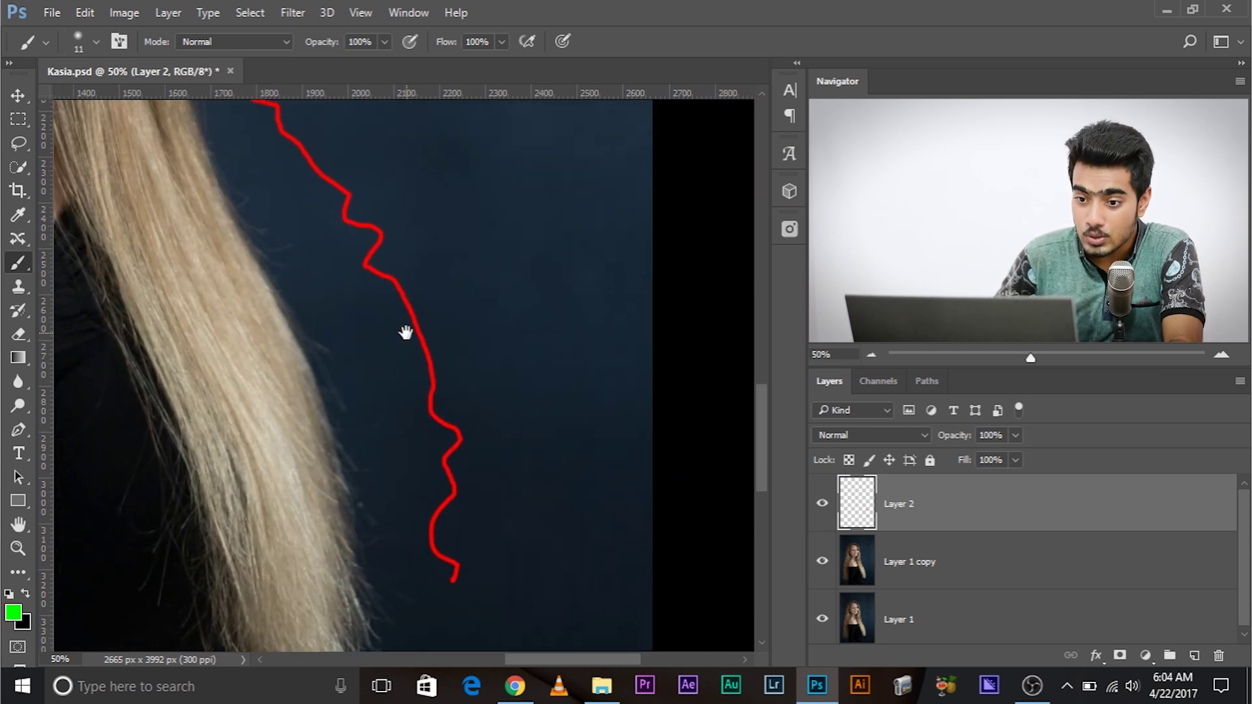
{"action": "left_click_drag", "start_coordinate": [397, 313], "coordinate": [406, 333]}
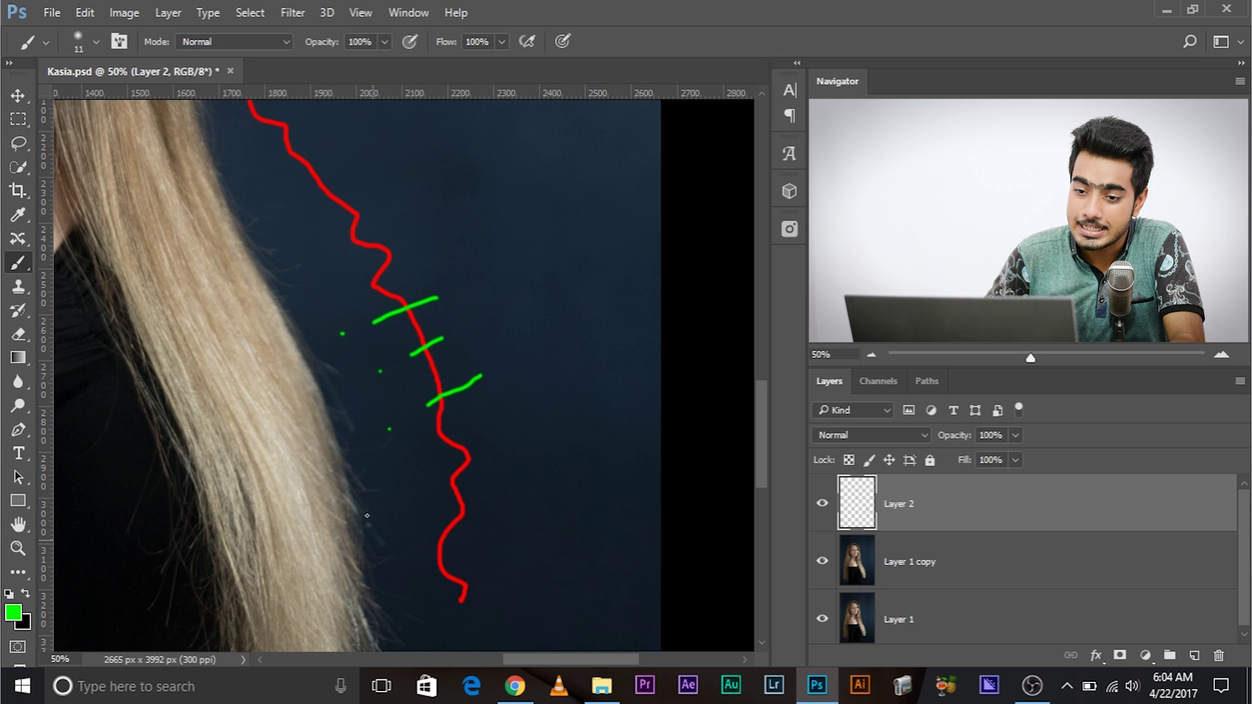
{"action": "left_click_drag", "start_coordinate": [368, 323], "coordinate": [507, 274]}
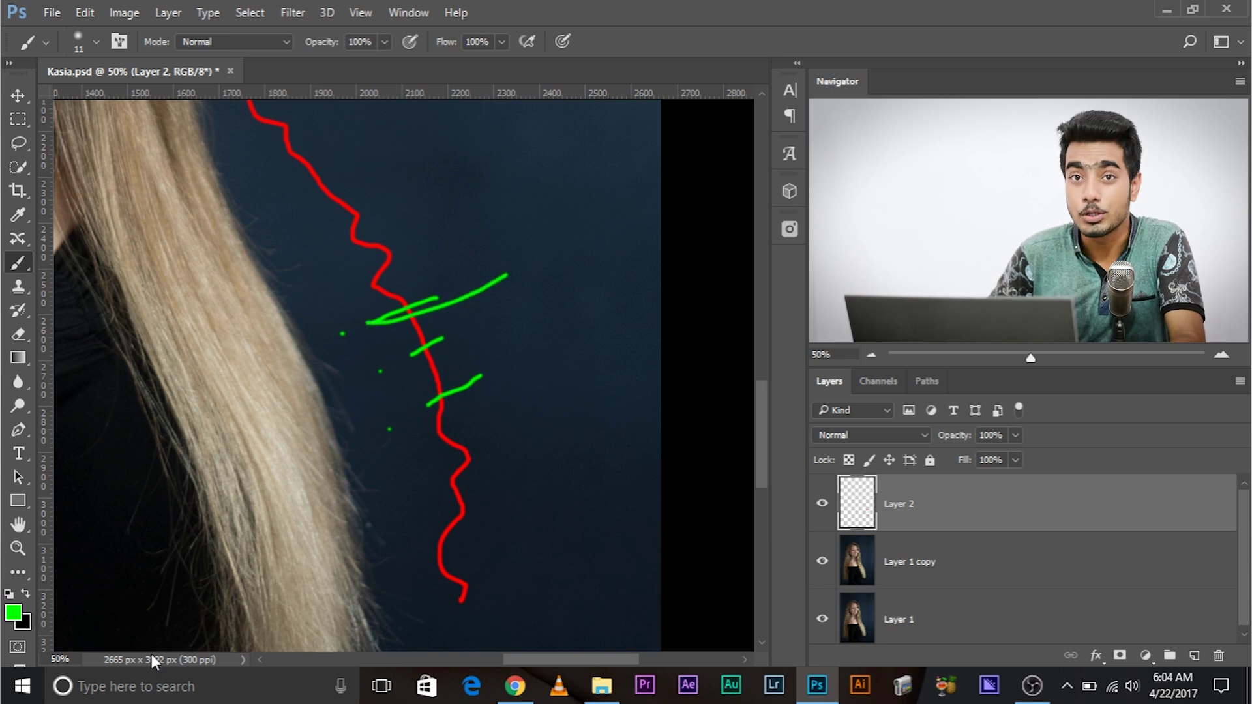
{"action": "left_click_drag", "start_coordinate": [374, 314], "coordinate": [391, 310]}
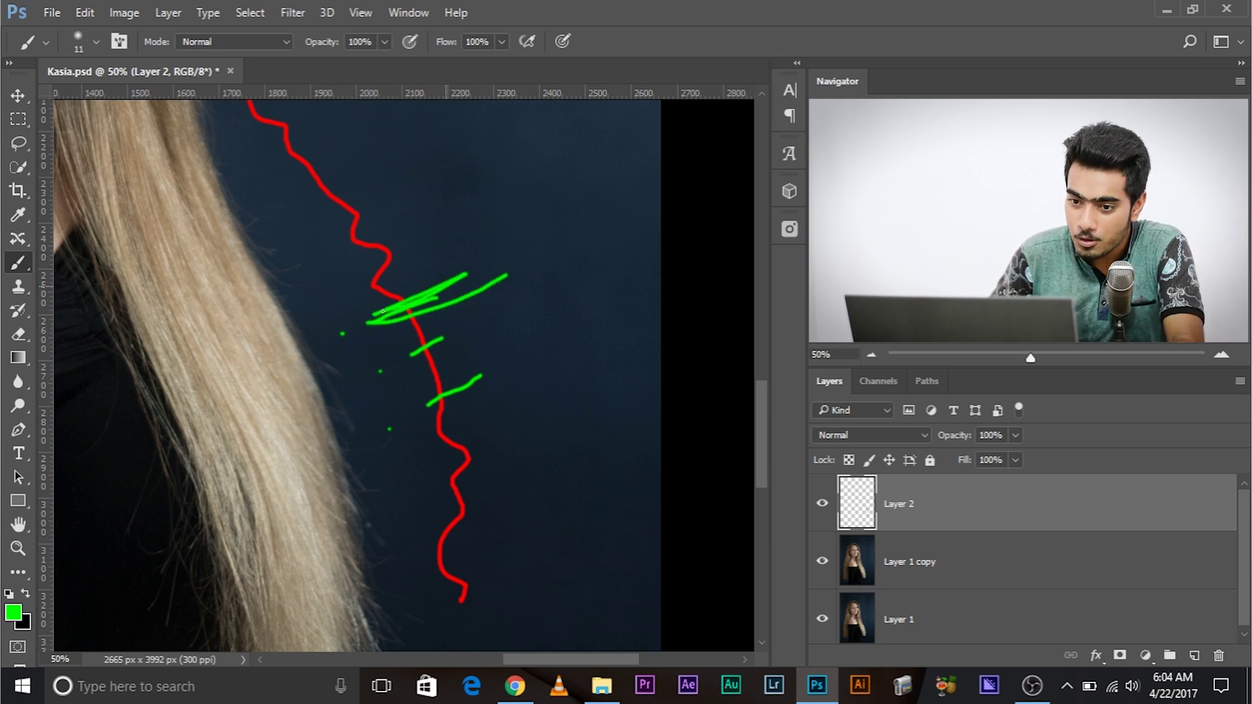
{"action": "left_click_drag", "start_coordinate": [560, 393], "coordinate": [590, 505]}
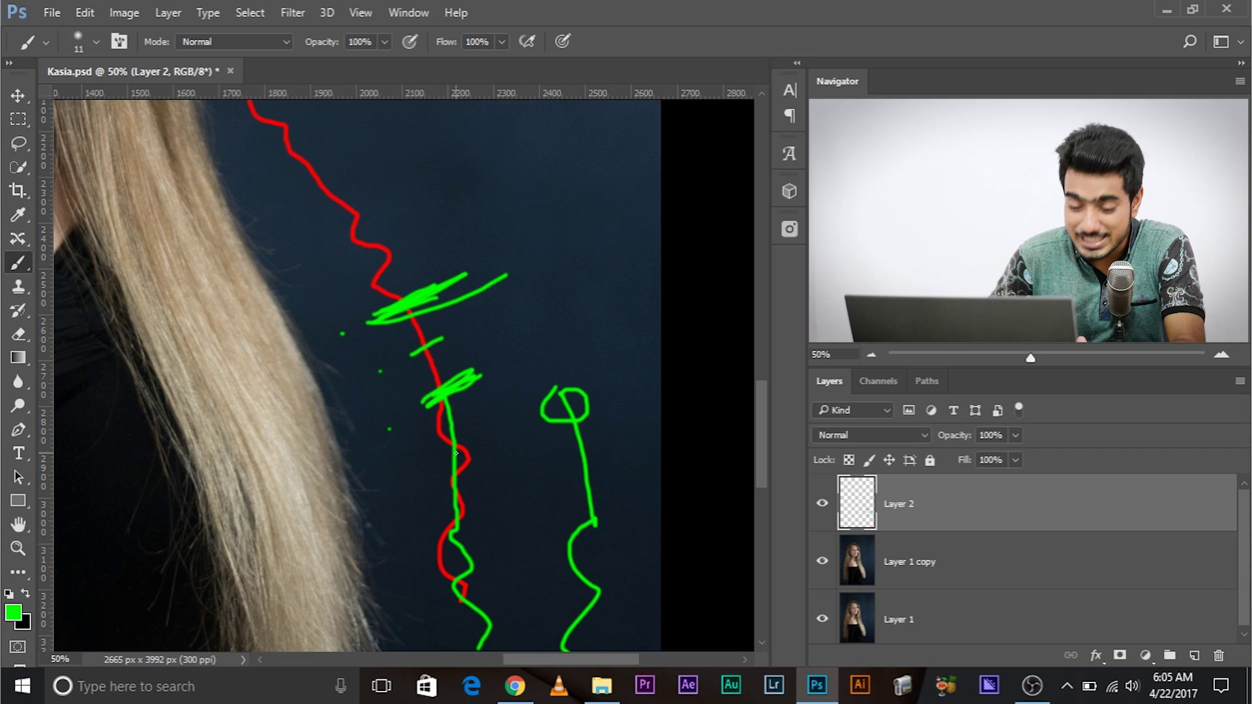
{"action": "left_click", "coordinate": [1218, 655]}
Step: Outline the lower end of the hair beside the blue background with the Content-Aware Move Tool, cutting across the strands and looping loosely around the tips
{"action": "left_click_drag", "start_coordinate": [412, 426], "coordinate": [575, 308]}
{"action": "left_click", "coordinate": [18, 240]}
{"action": "left_click_drag", "start_coordinate": [125, 250], "coordinate": [182, 294]}
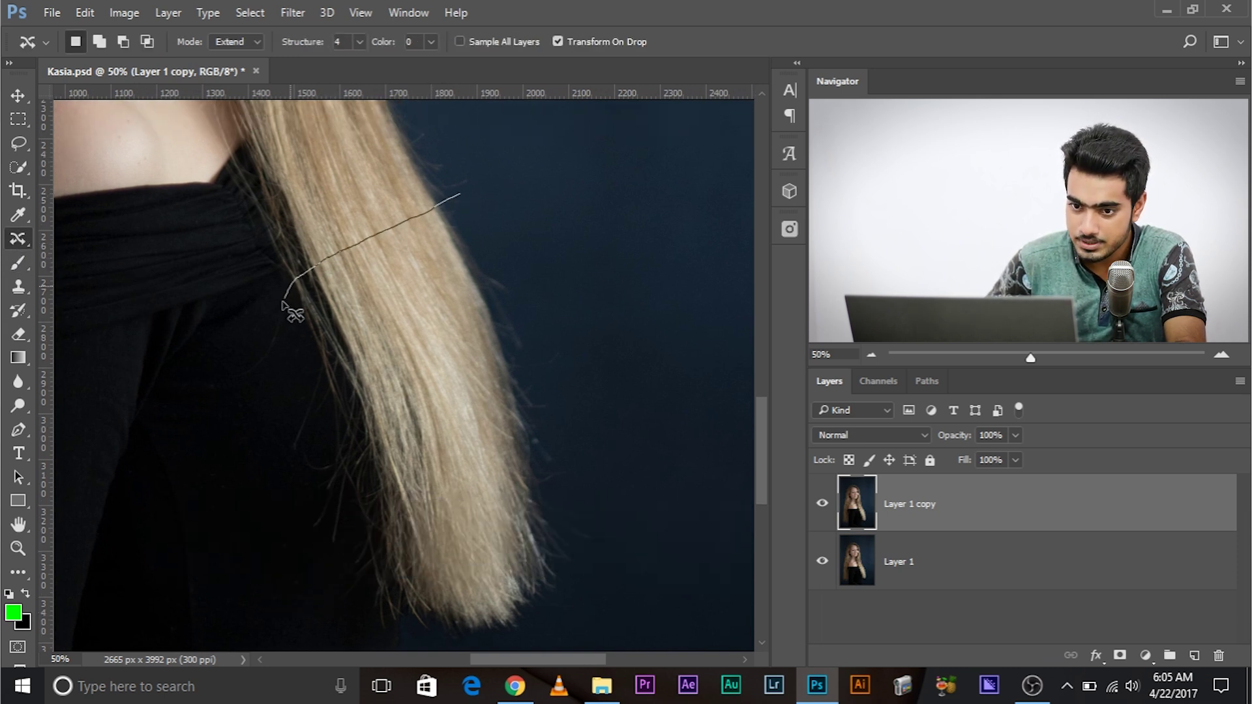
{"action": "left_click_drag", "start_coordinate": [289, 464], "coordinate": [302, 553]}
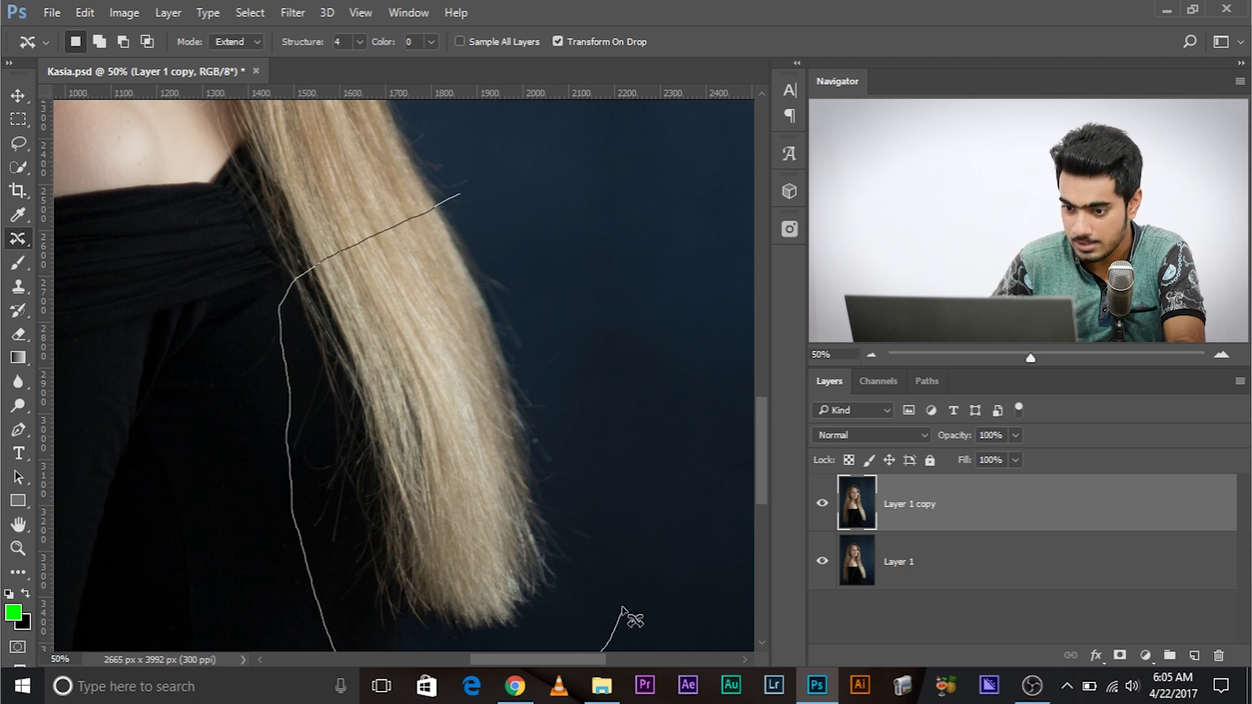
{"action": "mouse_move", "coordinate": [629, 469]}
{"action": "left_mouse_down"}
{"action": "mouse_move", "coordinate": [600, 344]}
{"action": "mouse_move", "coordinate": [528, 241]}
{"action": "left_mouse_up"}
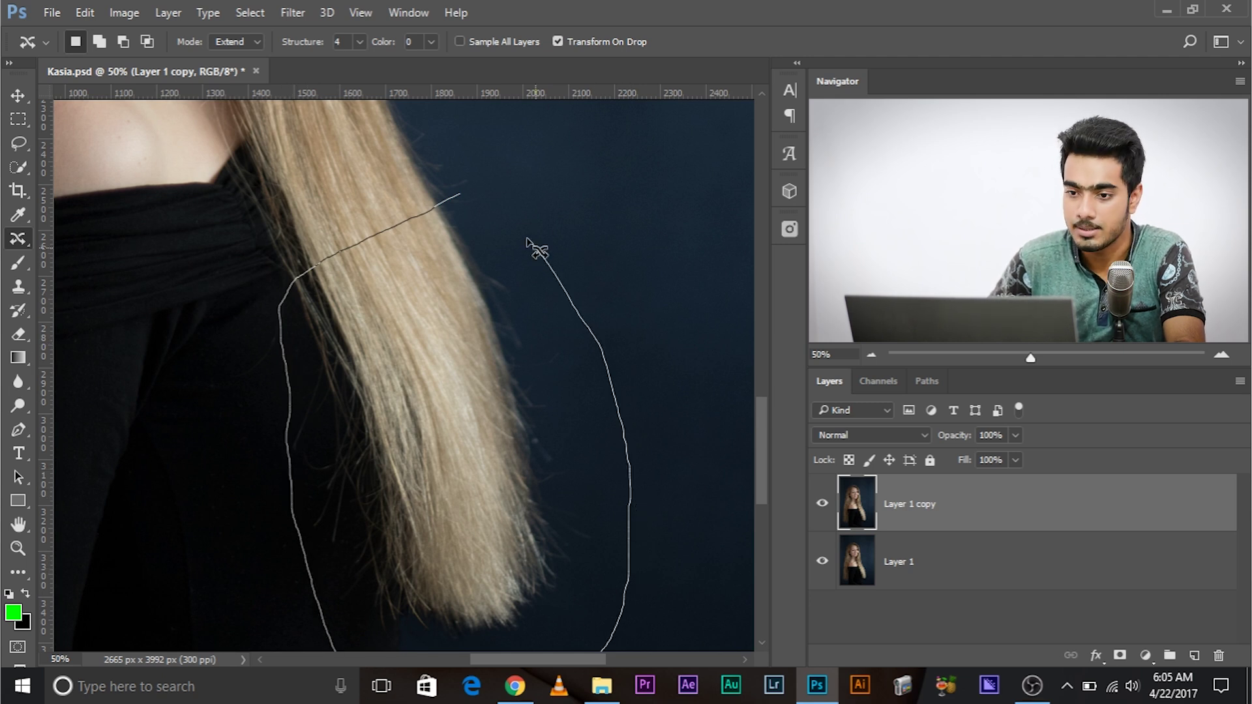
{"action": "left_click_drag", "start_coordinate": [472, 196], "coordinate": [461, 194]}
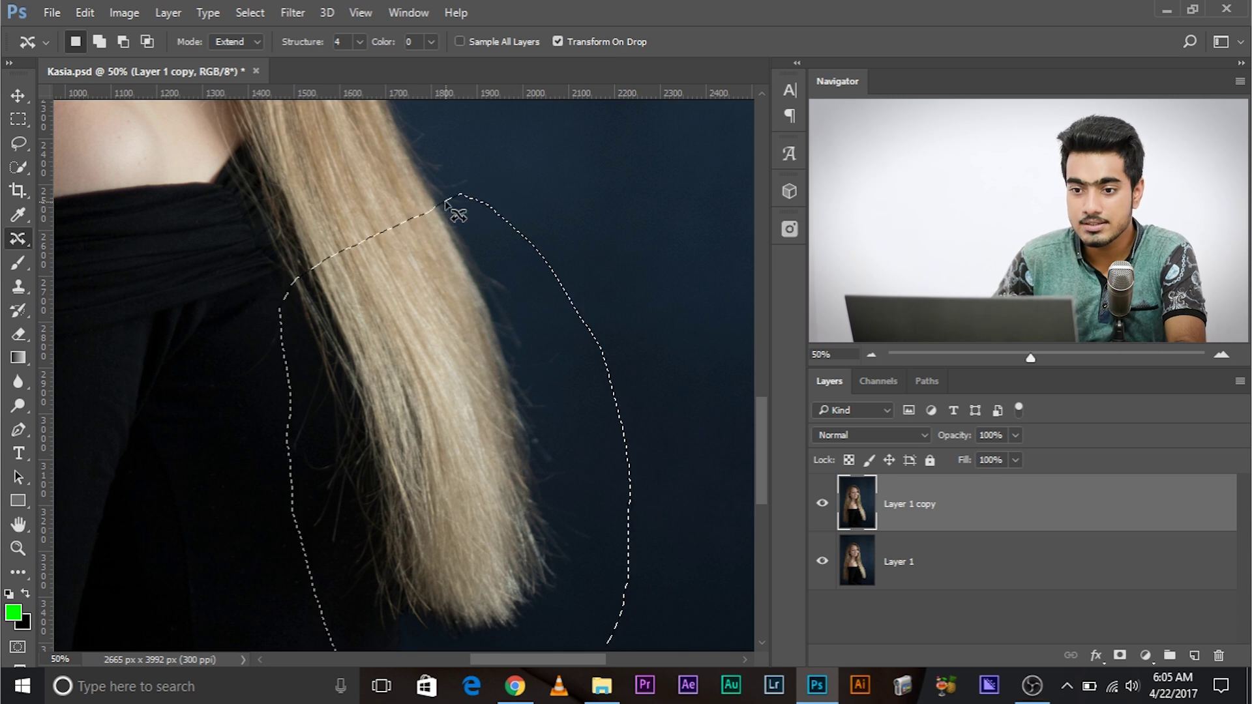
Step: Shift the outlined hair ends down along the strands in Extend mode, align them with the existing hair, and apply the extension
{"action": "left_click", "coordinate": [232, 41]}
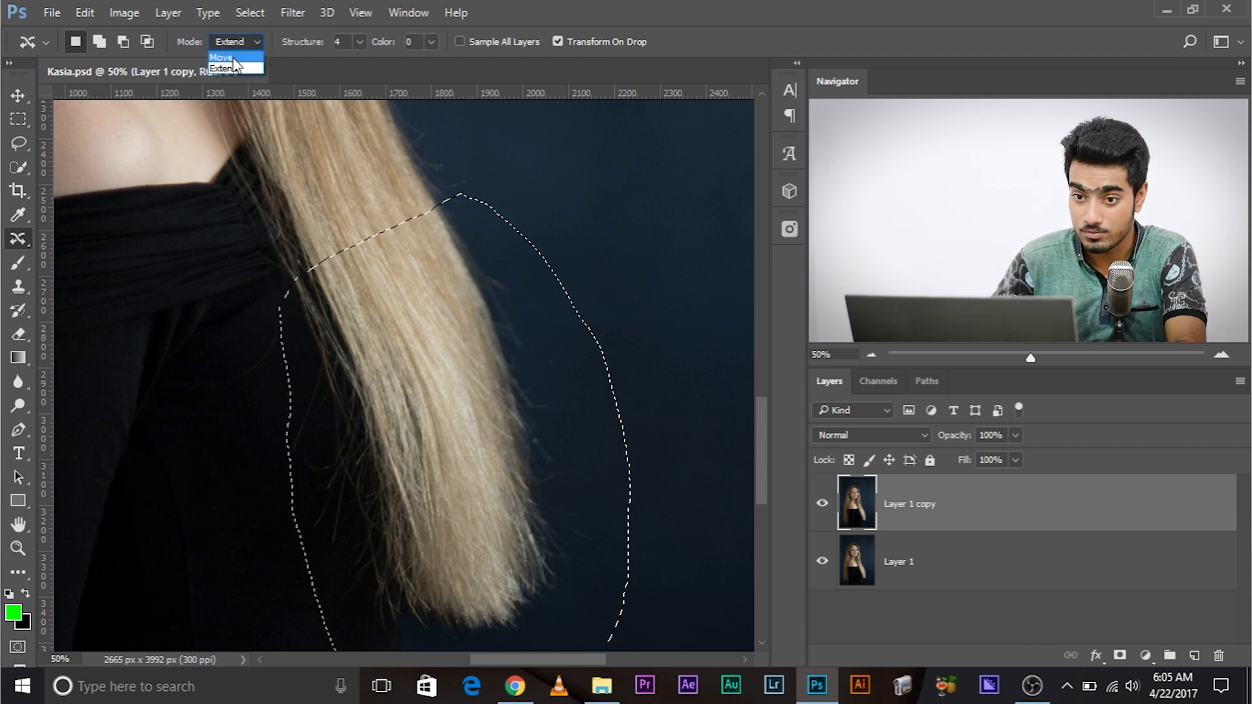
{"action": "left_click", "coordinate": [235, 68]}
{"action": "left_click_drag", "start_coordinate": [438, 413], "coordinate": [455, 363]}
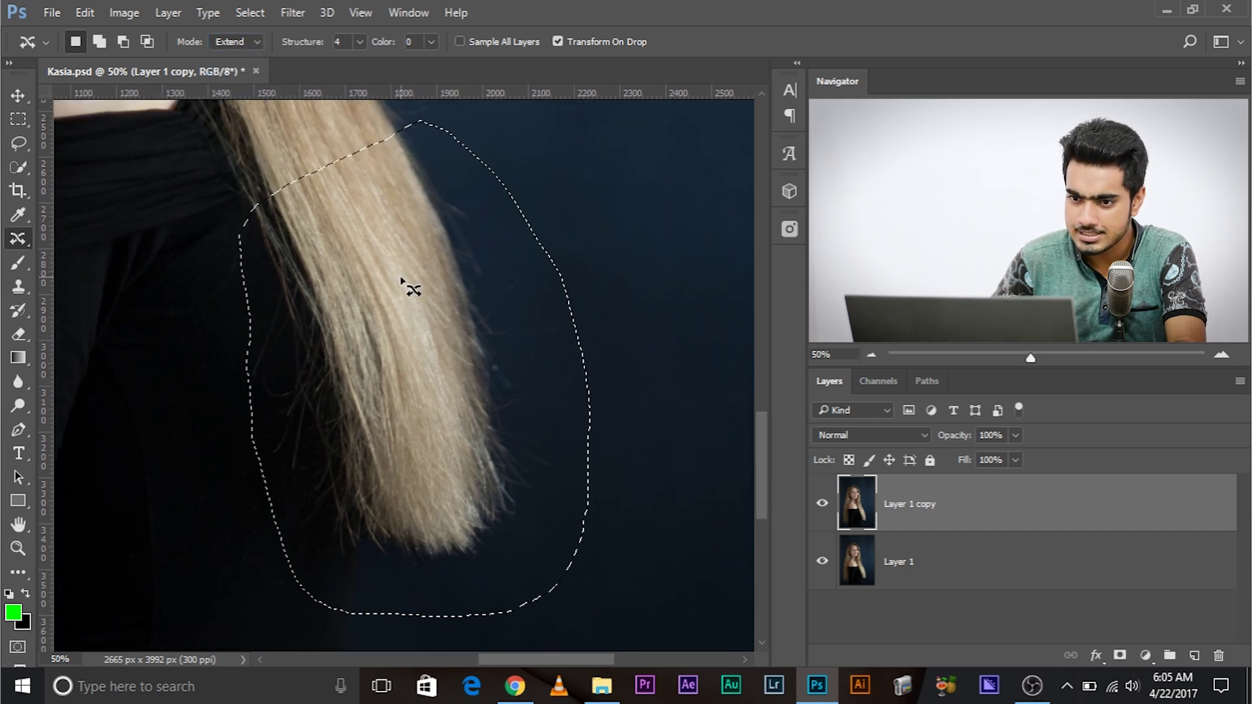
{"action": "left_click_drag", "start_coordinate": [391, 239], "coordinate": [416, 317]}
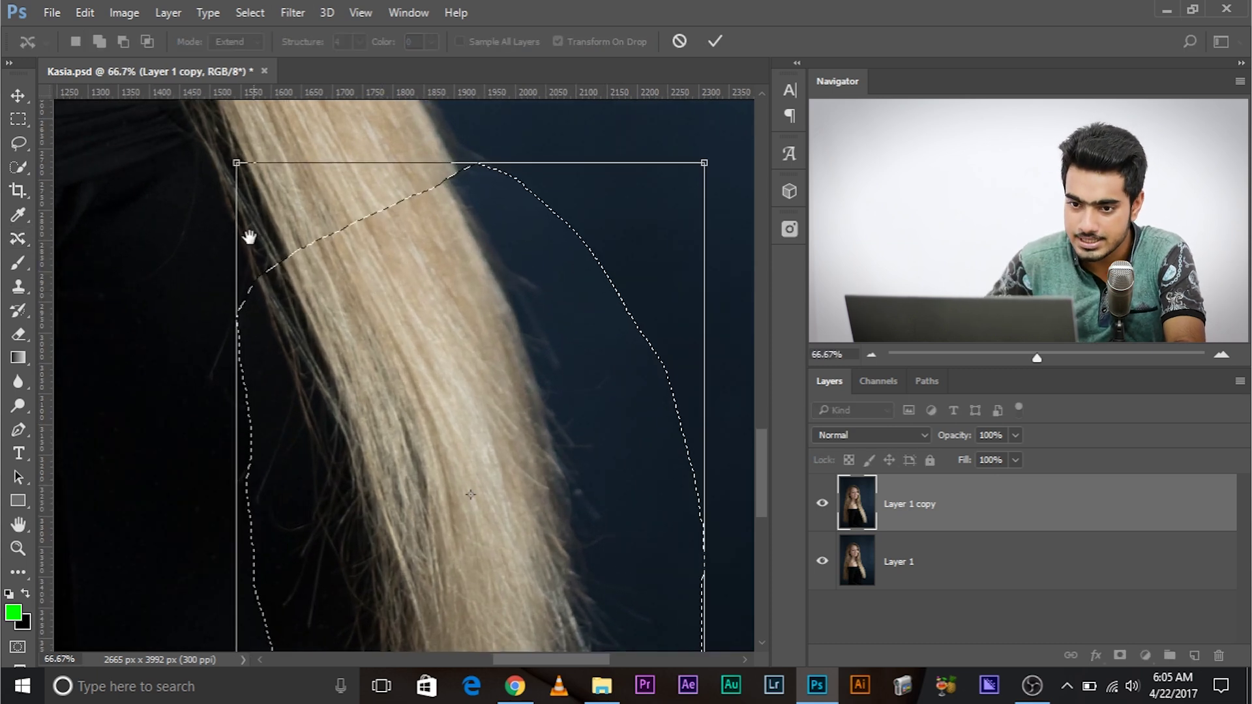
{"action": "key", "text": "ctrl+plus"}
{"action": "mouse_move", "coordinate": [374, 303]}
{"action": "left_mouse_down"}
{"action": "mouse_move", "coordinate": [383, 288]}
{"action": "mouse_move", "coordinate": [369, 271]}
{"action": "mouse_move", "coordinate": [370, 310]}
{"action": "left_mouse_up"}
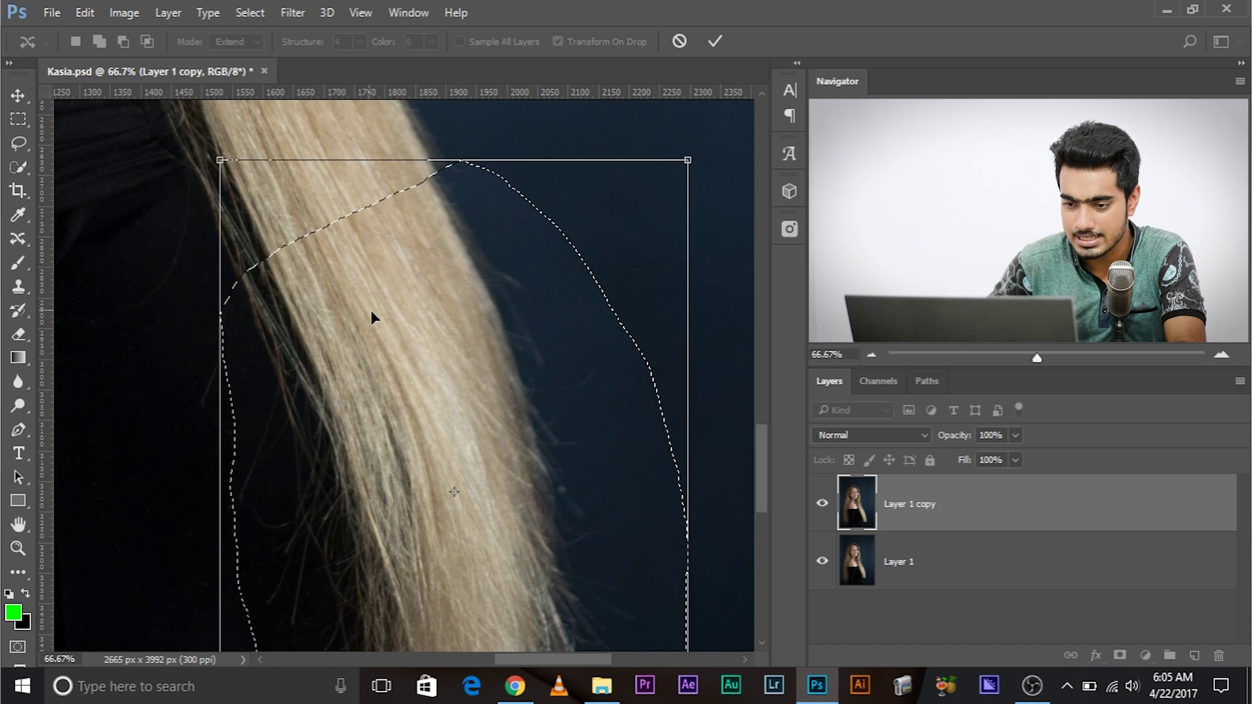
{"action": "left_click_drag", "start_coordinate": [461, 373], "coordinate": [438, 335]}
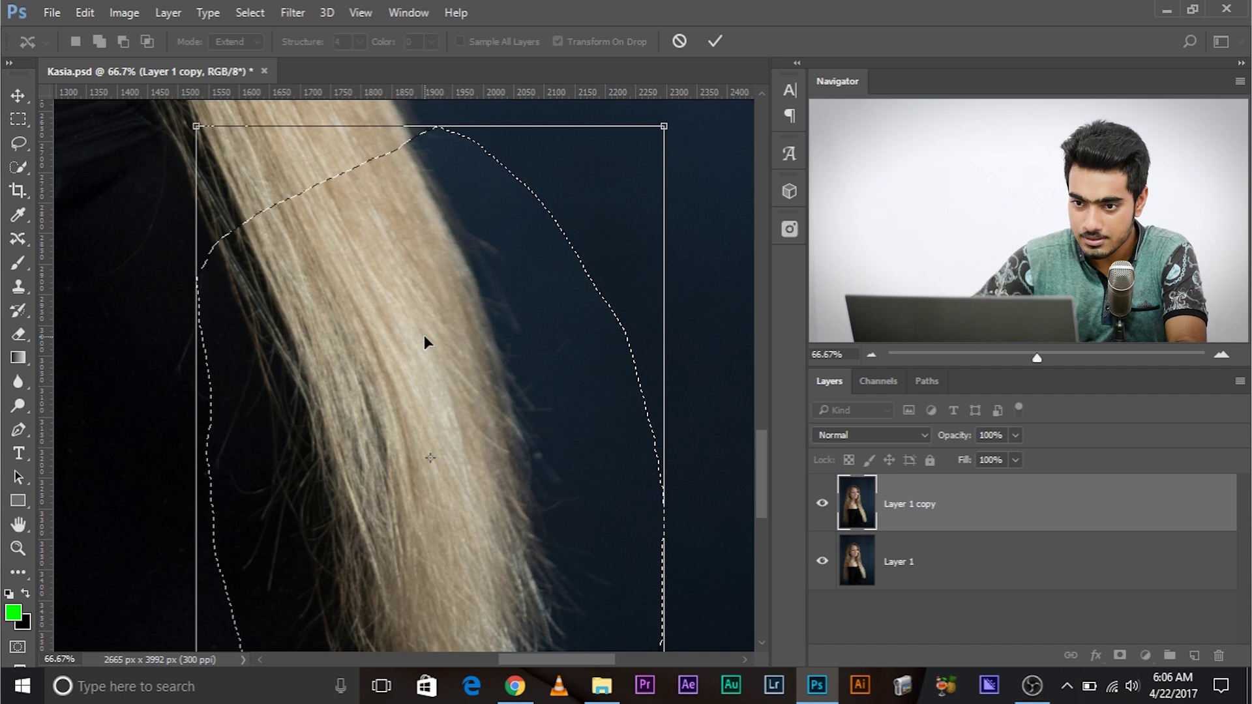
{"action": "left_click_drag", "start_coordinate": [393, 252], "coordinate": [393, 253]}
{"action": "key", "text": "Return"}
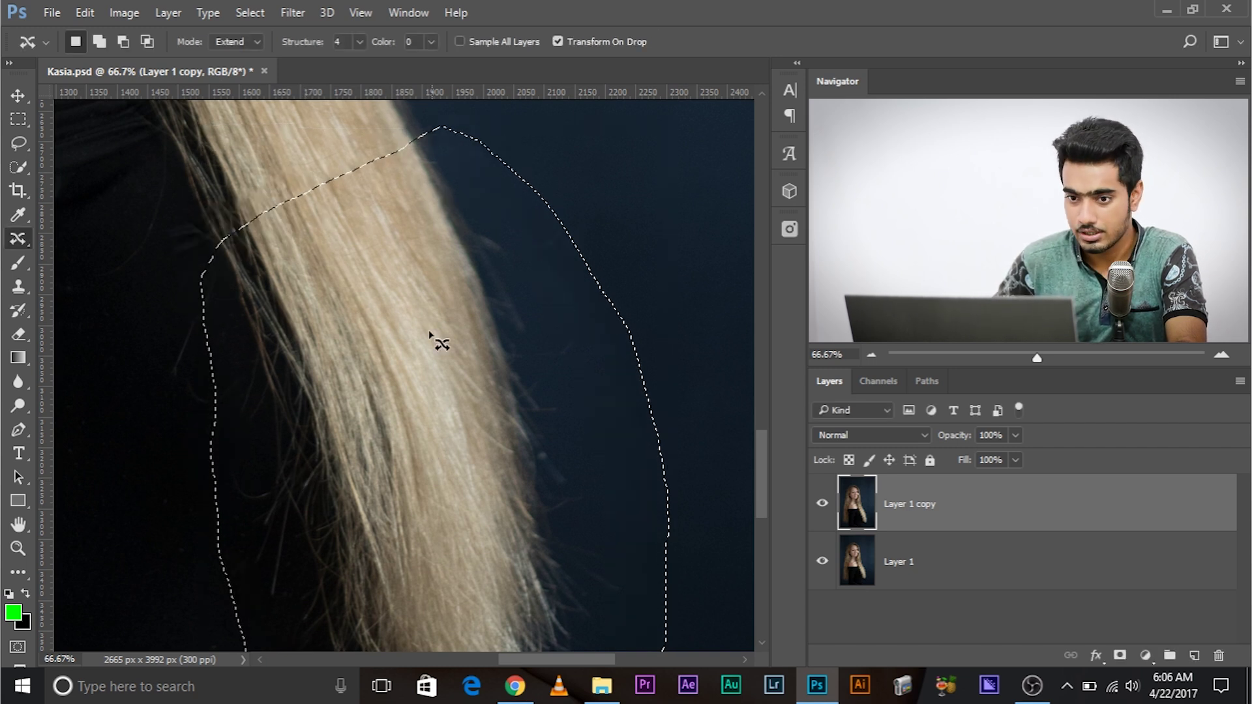
Step: Deselect the hair and examine up close how the extended strands blend with the original hair
{"action": "scroll", "coordinate": [332, 315], "scroll_direction": "up", "scroll_amount": 2}
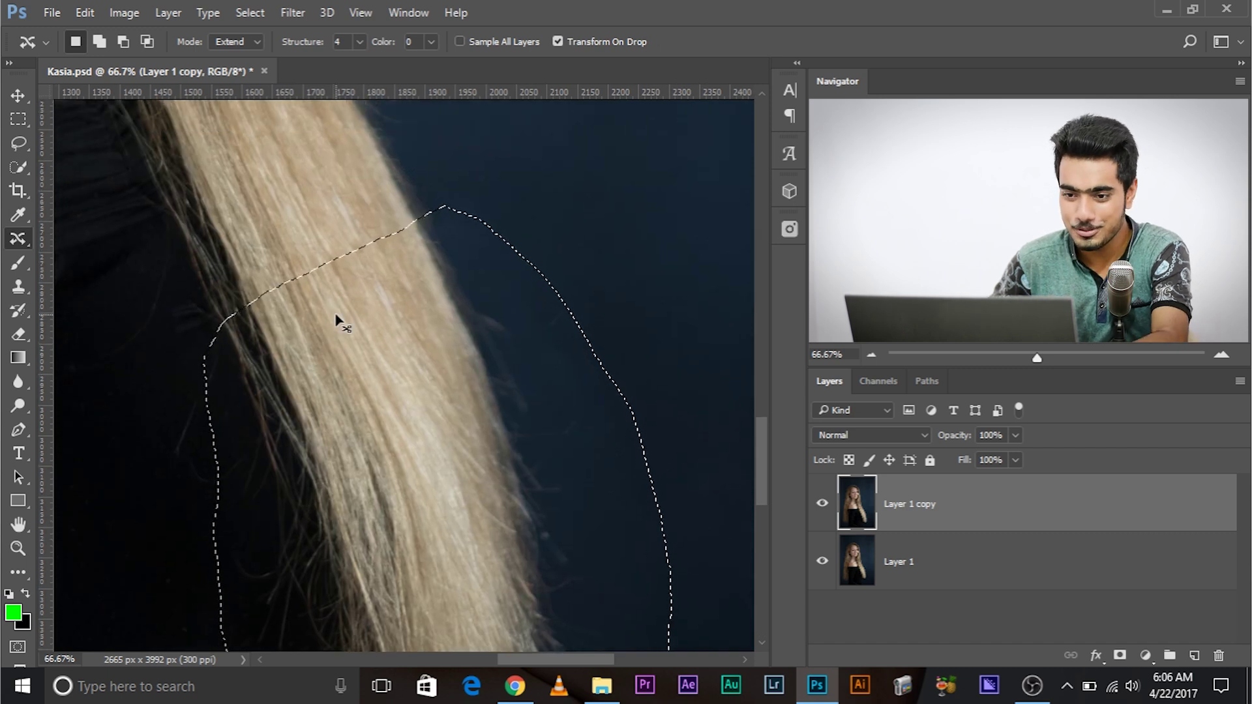
{"action": "key", "text": "ctrl+d"}
{"action": "left_click_drag", "start_coordinate": [397, 496], "coordinate": [372, 609]}
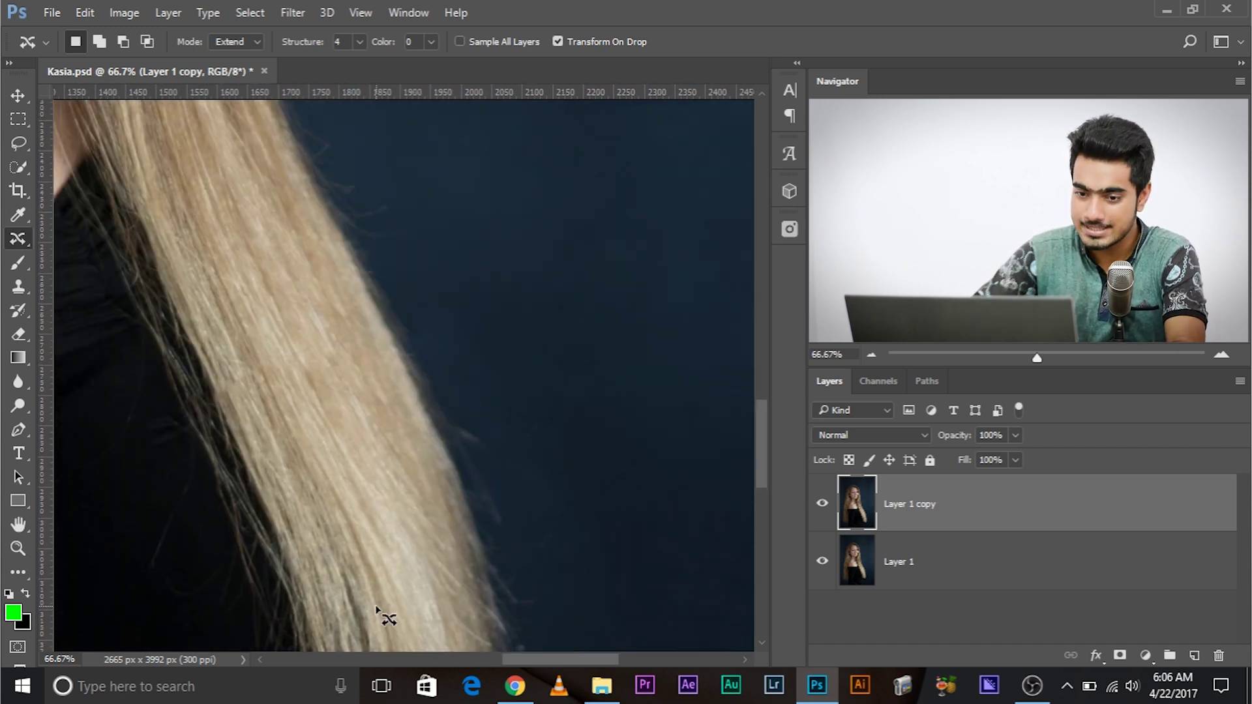
{"action": "scroll", "coordinate": [374, 604], "scroll_direction": "up", "scroll_amount": 2}
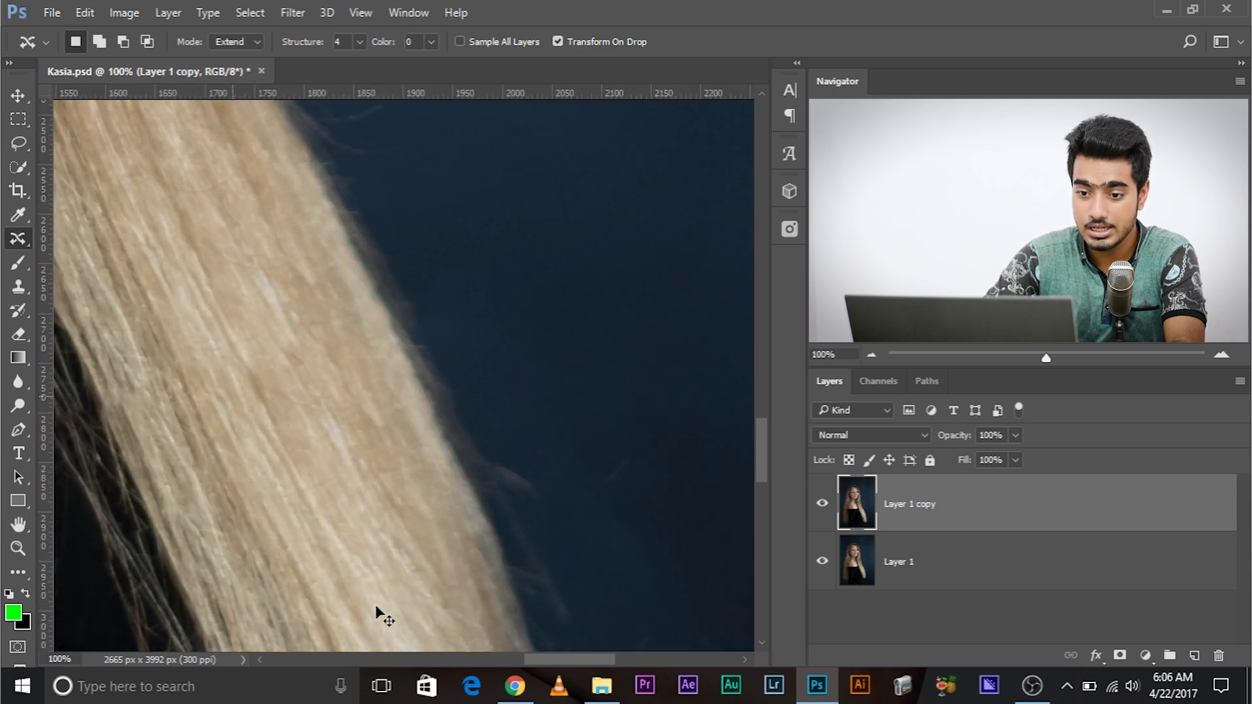
{"action": "left_click_drag", "start_coordinate": [313, 541], "coordinate": [787, 455]}
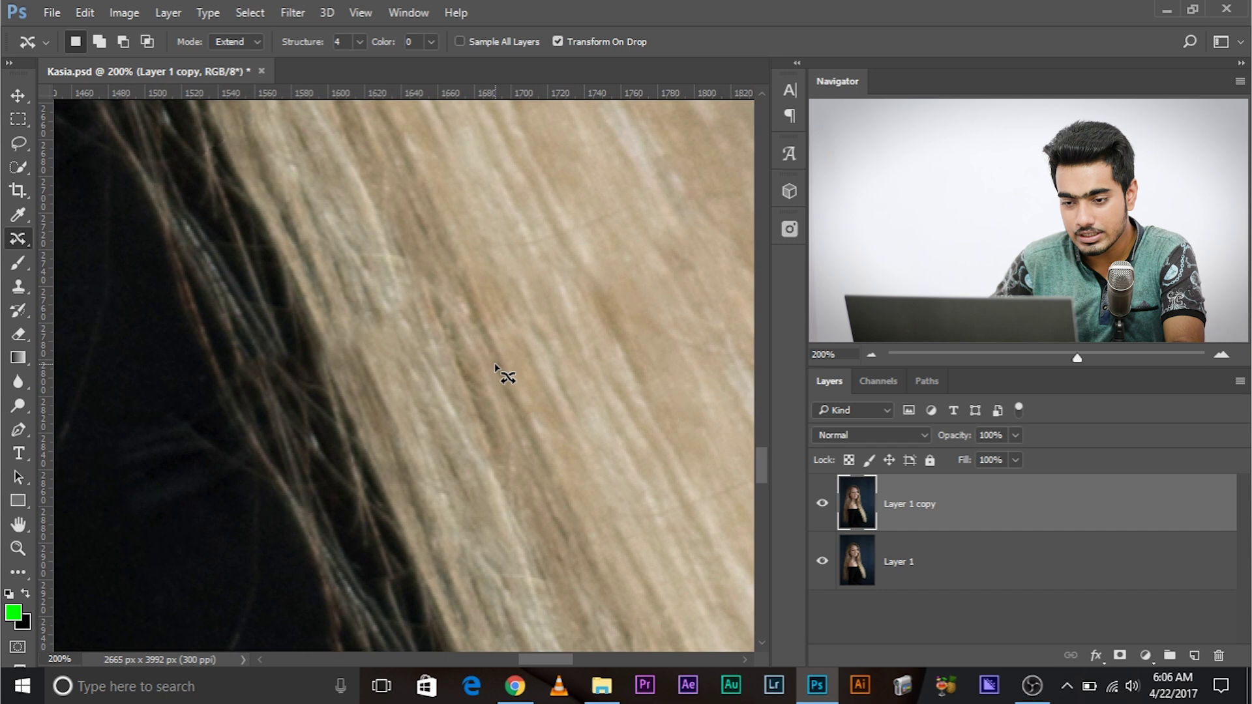
{"action": "left_click_drag", "start_coordinate": [316, 450], "coordinate": [348, 384]}
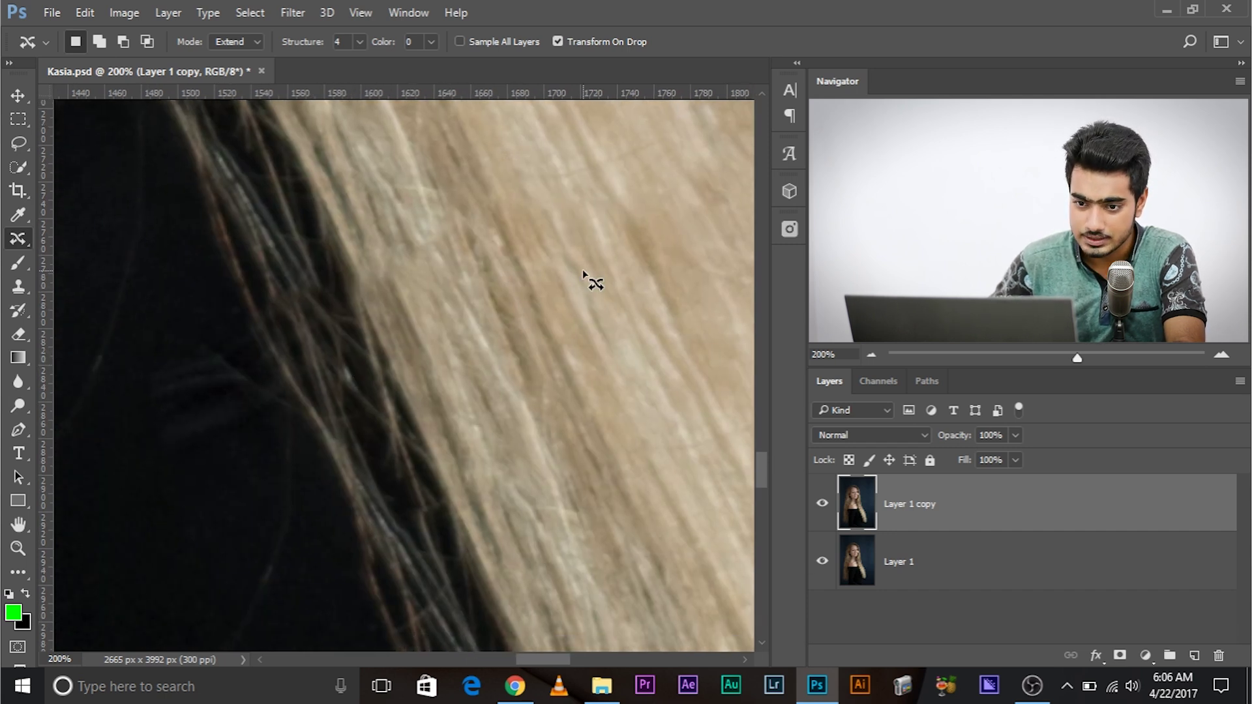
{"action": "left_click_drag", "start_coordinate": [457, 402], "coordinate": [324, 307]}
{"action": "key", "text": "ctrl+minus"}
{"action": "key", "text": "ctrl+minus"}
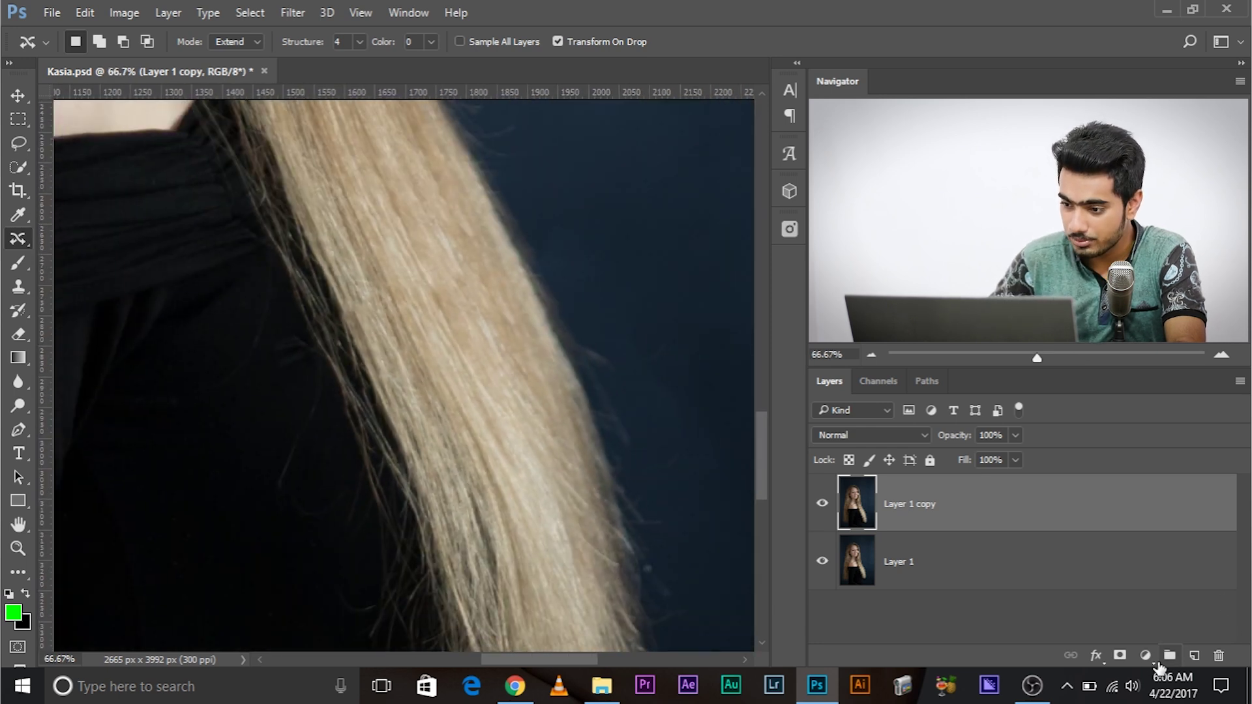
Step: Add a layer mask to Layer 1 copy and dab black on it over the dark dress beside the hair with a 188 px brush
{"action": "left_click", "coordinate": [1119, 654]}
{"action": "scroll", "coordinate": [268, 313], "scroll_direction": "right", "scroll_amount": 2}
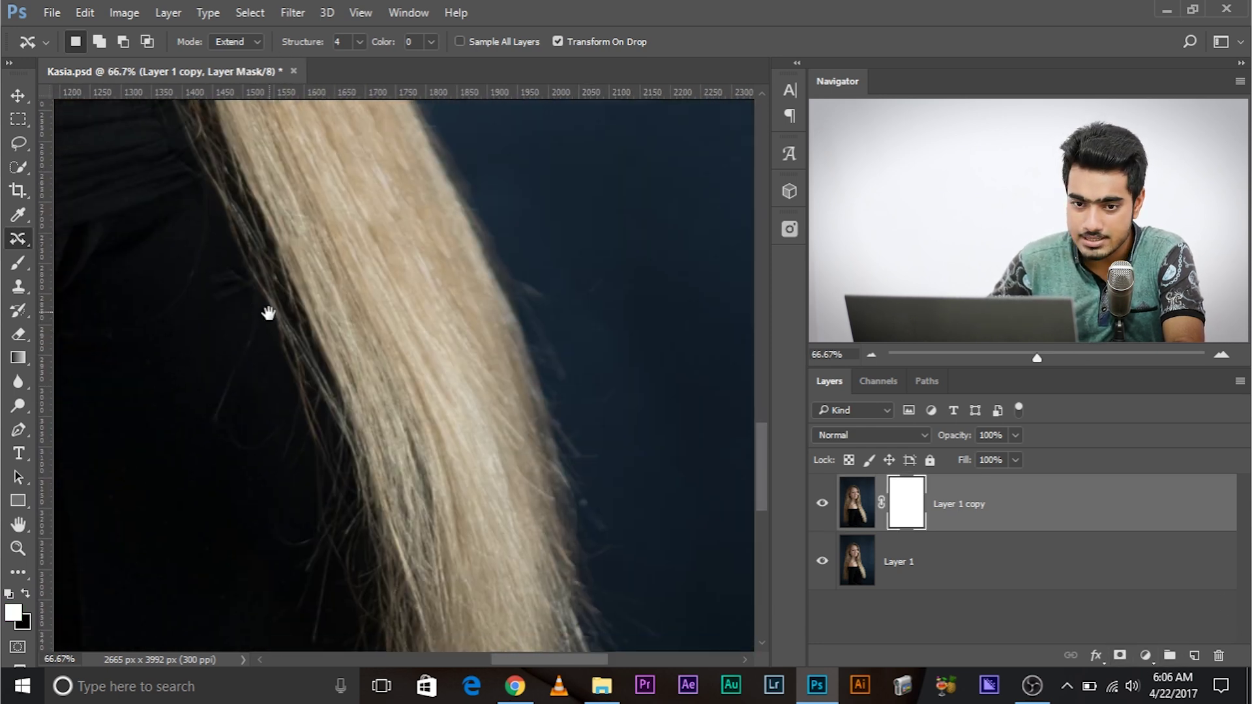
{"action": "left_click", "coordinate": [13, 264]}
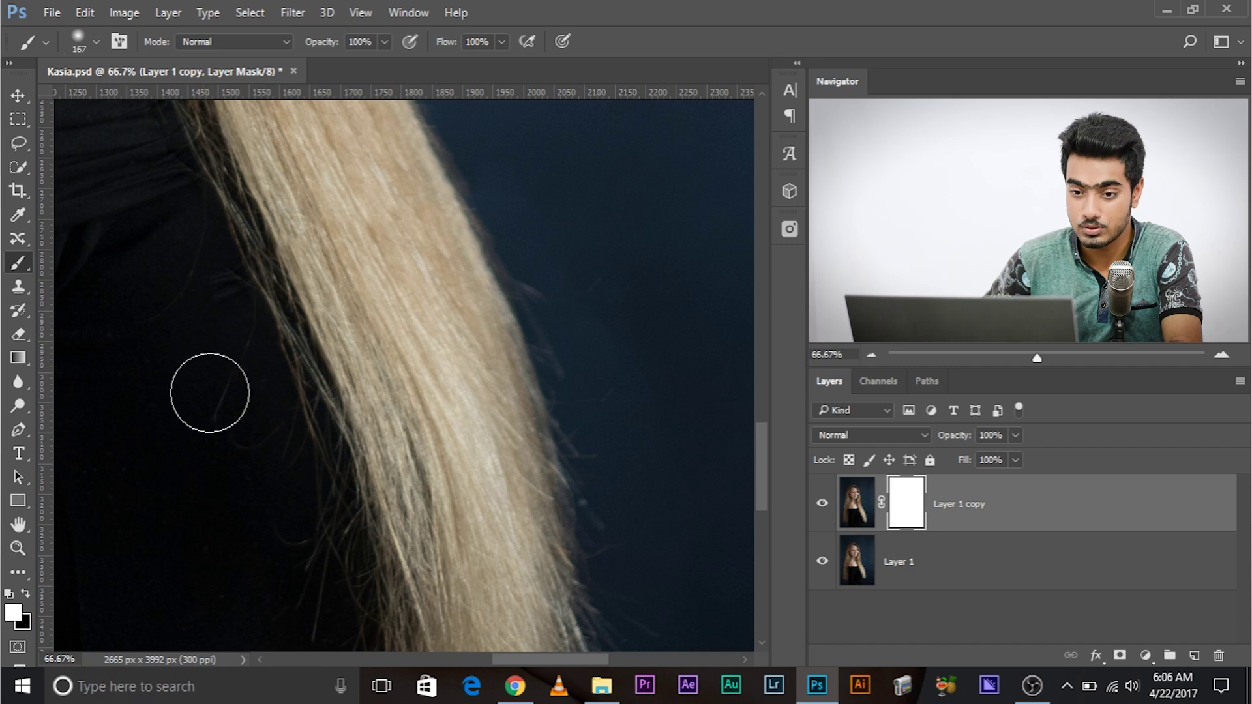
{"action": "mouse_move", "coordinate": [212, 379]}
{"action": "left_mouse_down"}
{"action": "mouse_move", "coordinate": [223, 384]}
{"action": "mouse_move", "coordinate": [217, 358]}
{"action": "left_mouse_up"}
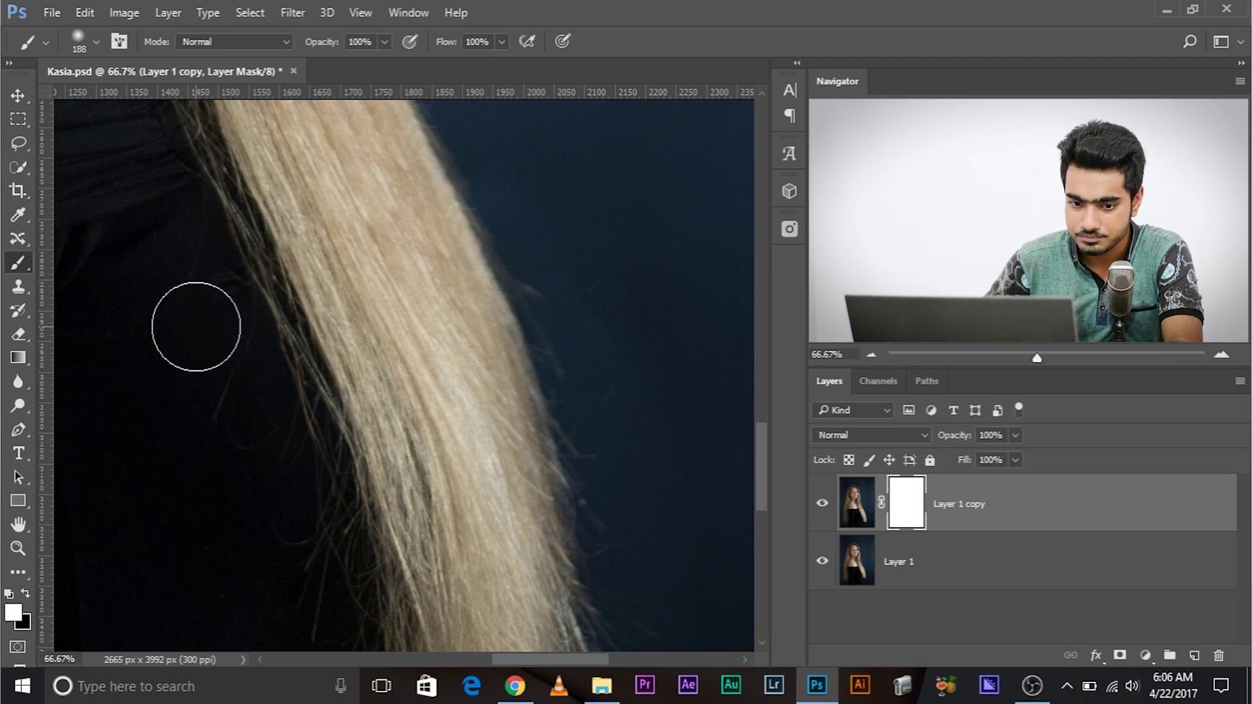
{"action": "key", "text": "x"}
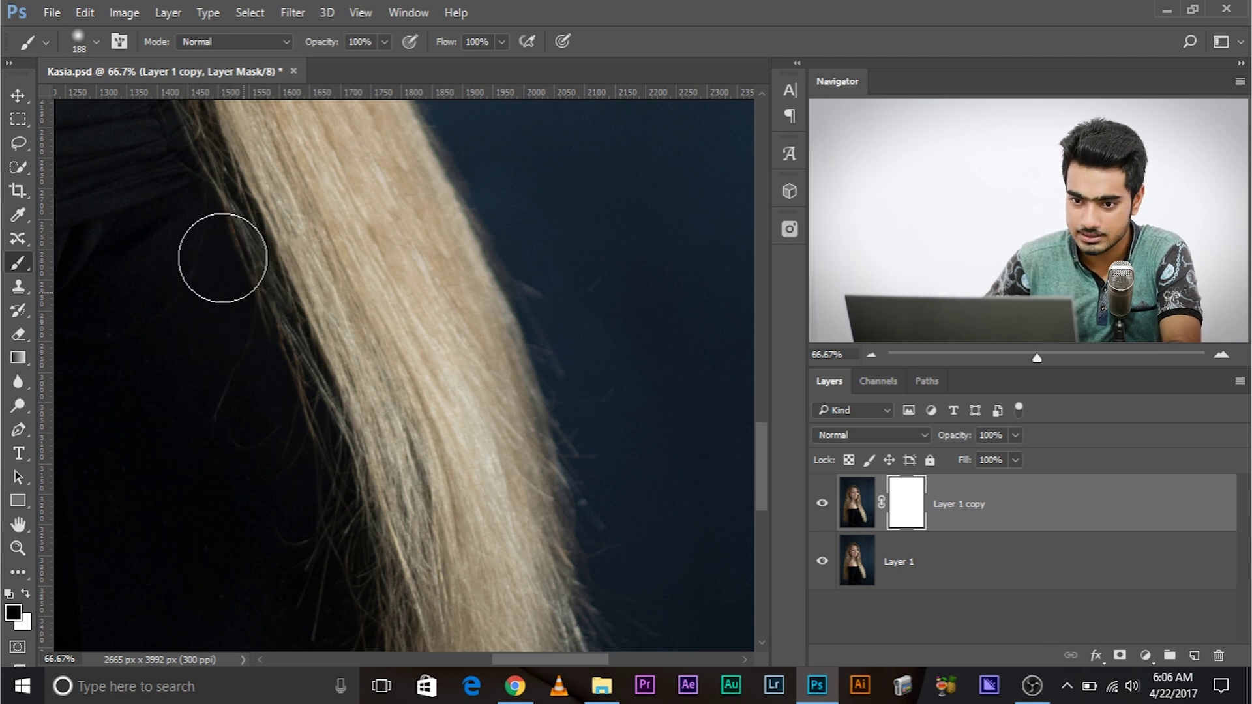
{"action": "left_click", "coordinate": [210, 268]}
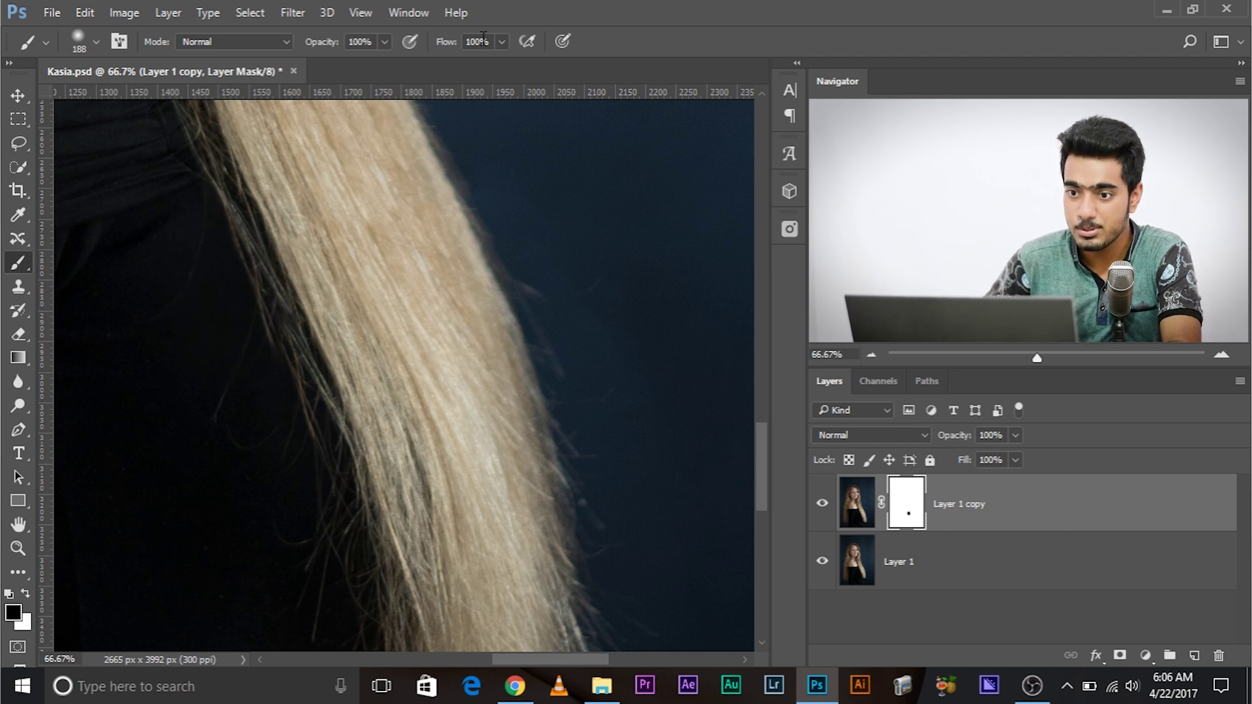
Step: Set the brush flow to 30% and size to 251 px, and mask the extension's visible edges on the background beside and below the hair
{"action": "type", "text": "30"}
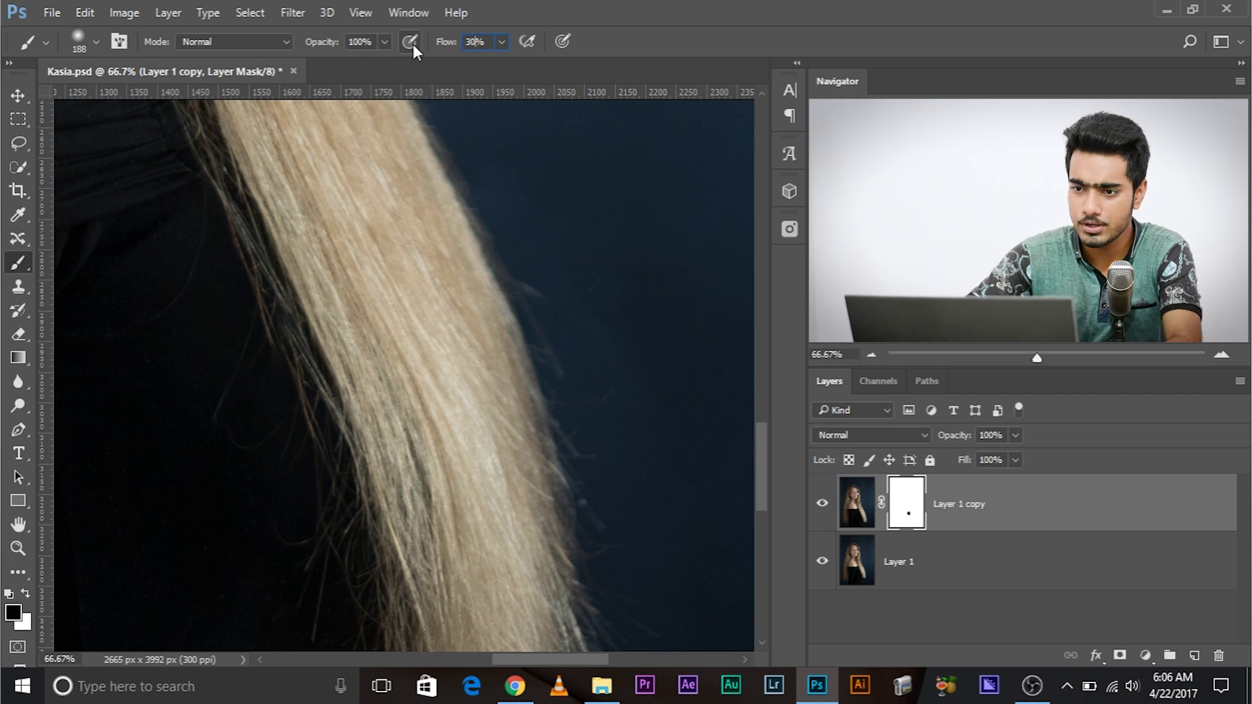
{"action": "key", "text": "Return"}
{"action": "key", "text": "bracketright"}
{"action": "key", "text": "bracketright"}
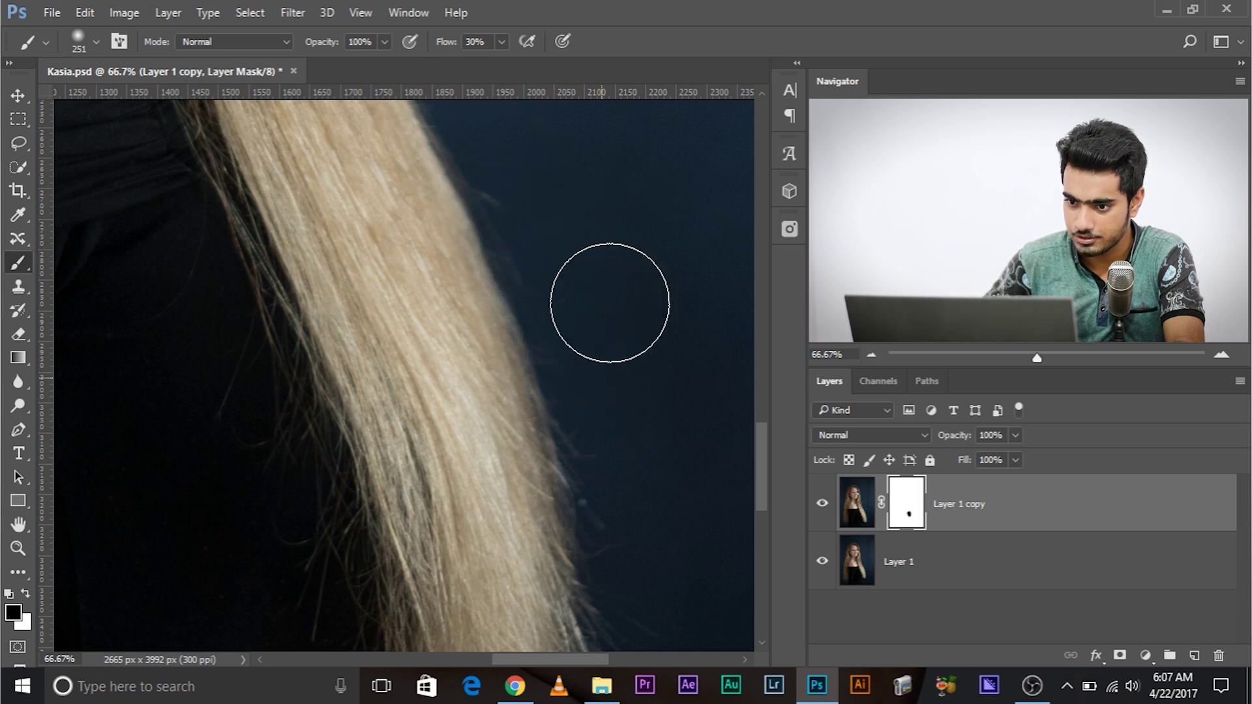
{"action": "mouse_move", "coordinate": [559, 263]}
{"action": "left_mouse_down"}
{"action": "mouse_move", "coordinate": [499, 172]}
{"action": "mouse_move", "coordinate": [447, 290]}
{"action": "mouse_move", "coordinate": [501, 307]}
{"action": "left_mouse_up"}
{"action": "scroll", "coordinate": [473, 280], "scroll_direction": "down", "scroll_amount": 3}
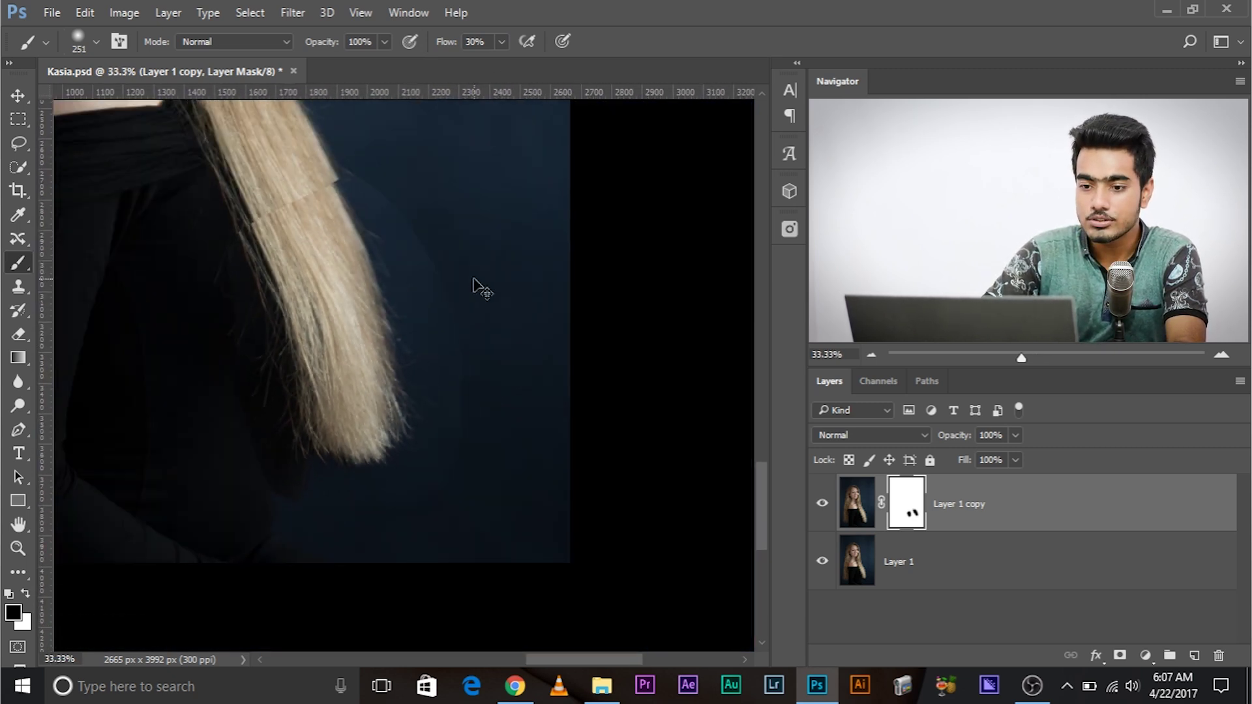
{"action": "scroll", "coordinate": [474, 281], "scroll_direction": "up", "scroll_amount": 1}
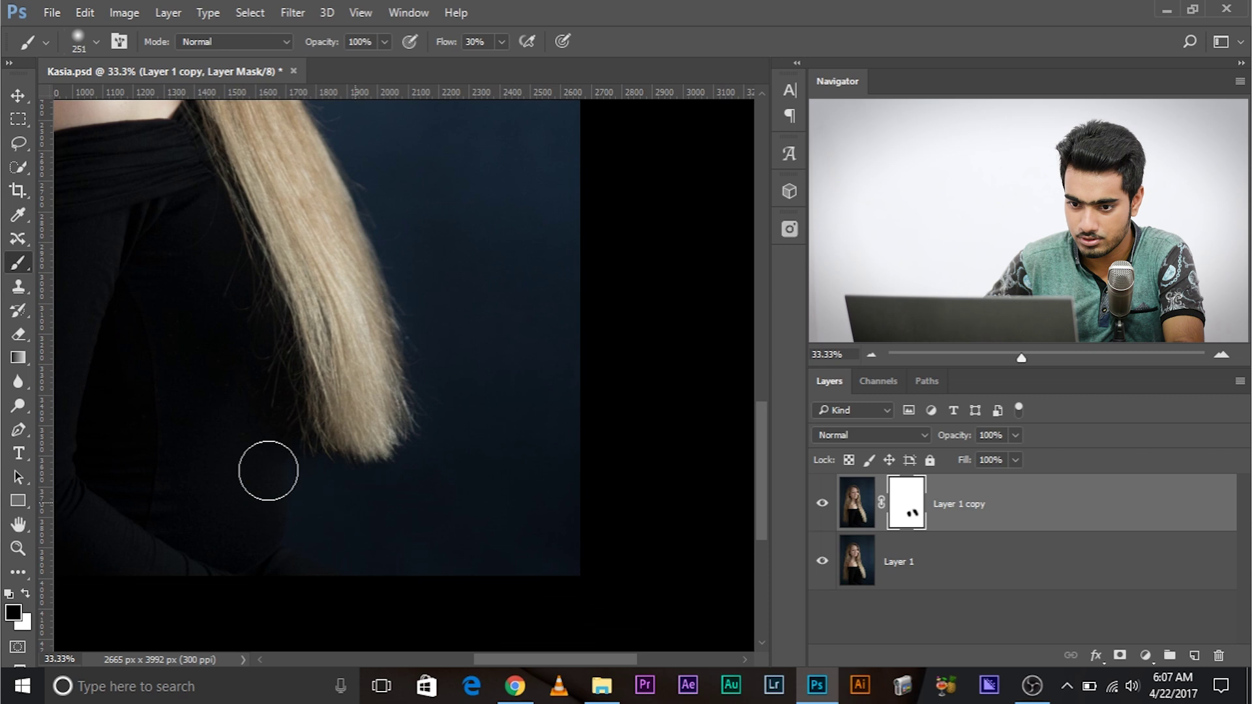
{"action": "mouse_move", "coordinate": [298, 509]}
{"action": "left_mouse_down"}
{"action": "mouse_move", "coordinate": [269, 453]}
{"action": "mouse_move", "coordinate": [231, 464]}
{"action": "left_mouse_up"}
Step: Toggle Layer 1 copy's visibility to compare the lengthened hair with the original, checking it at several zoom levels
{"action": "key", "text": "space"}
{"action": "left_click_drag", "start_coordinate": [389, 173], "coordinate": [375, 253]}
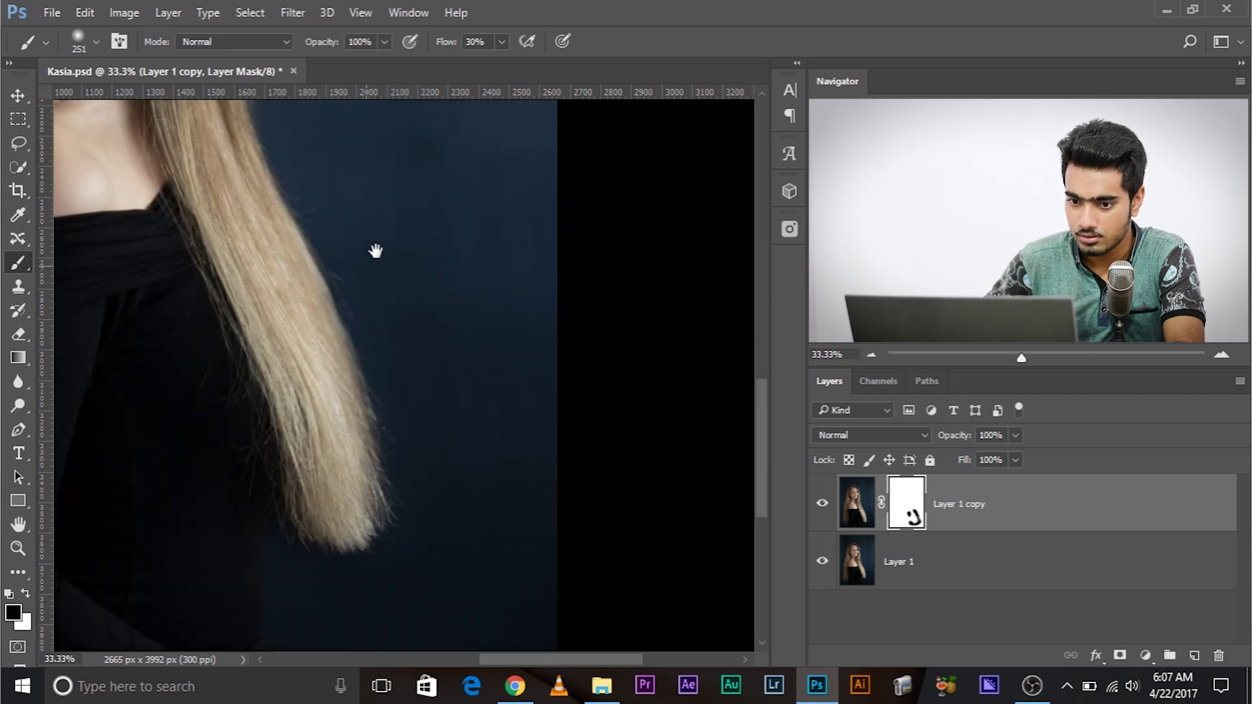
{"action": "left_click_drag", "start_coordinate": [436, 394], "coordinate": [460, 350]}
{"action": "left_click", "coordinate": [821, 507]}
{"action": "left_click", "coordinate": [821, 507]}
{"action": "left_click", "coordinate": [820, 512]}
{"action": "left_click", "coordinate": [820, 512]}
{"action": "left_click_drag", "start_coordinate": [419, 358], "coordinate": [411, 358]}
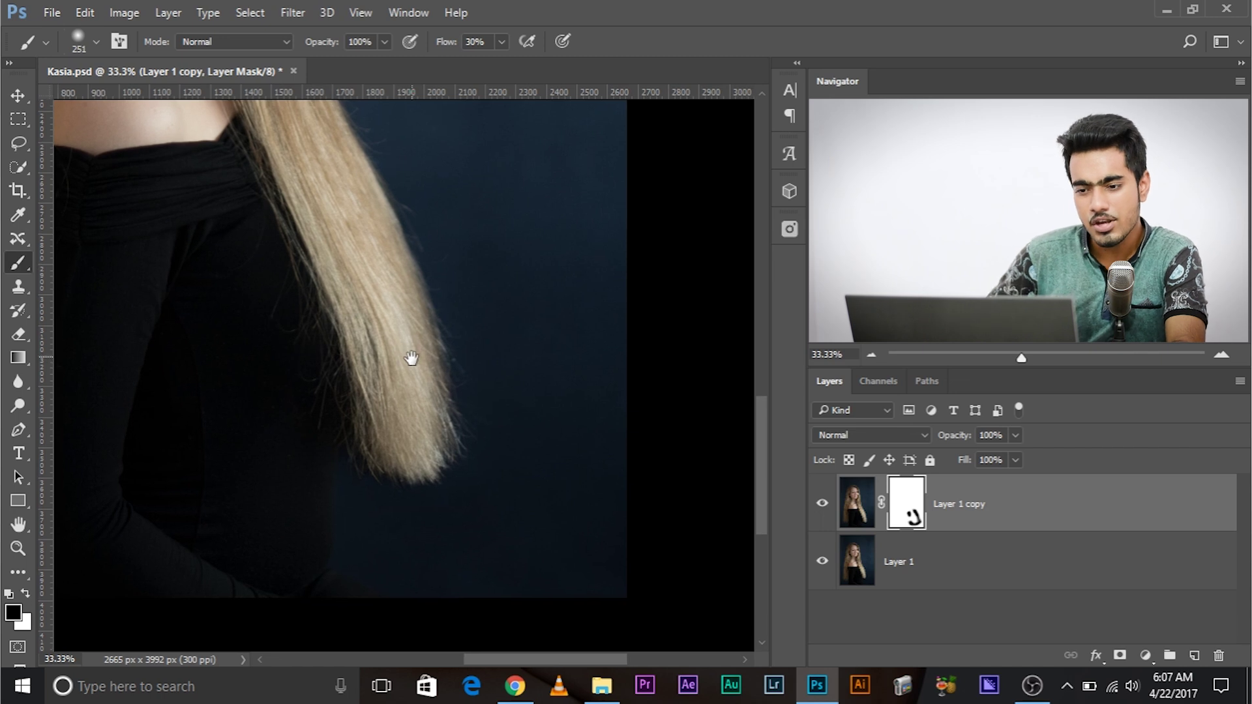
{"action": "key", "text": "ctrl+minus"}
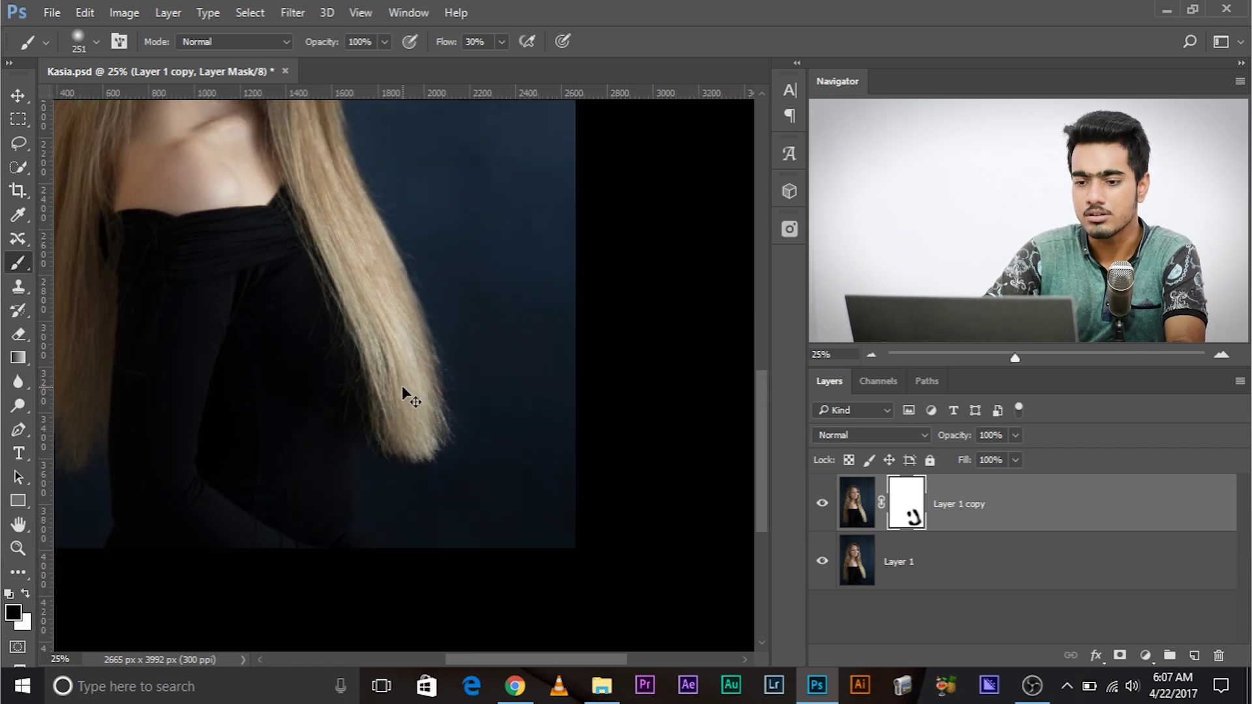
{"action": "key", "text": "ctrl+minus"}
{"action": "key", "text": "ctrl+plus"}
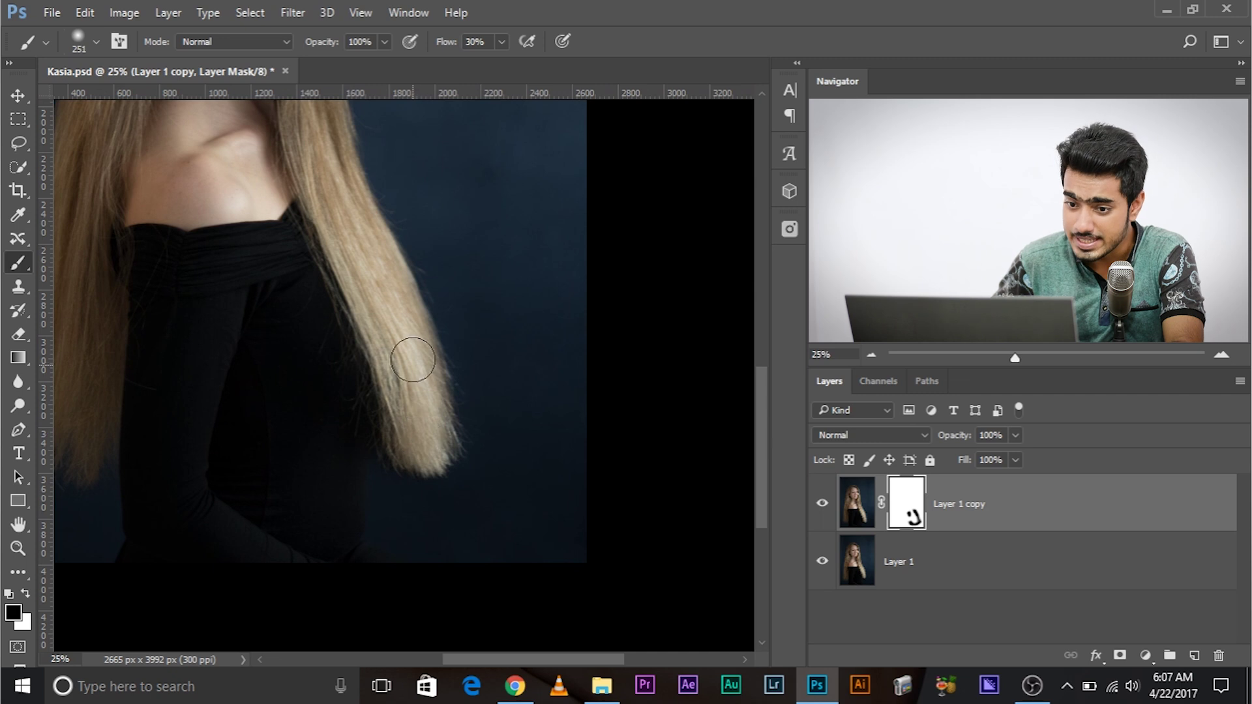
{"action": "left_click", "coordinate": [826, 511]}
{"action": "left_click", "coordinate": [825, 510]}
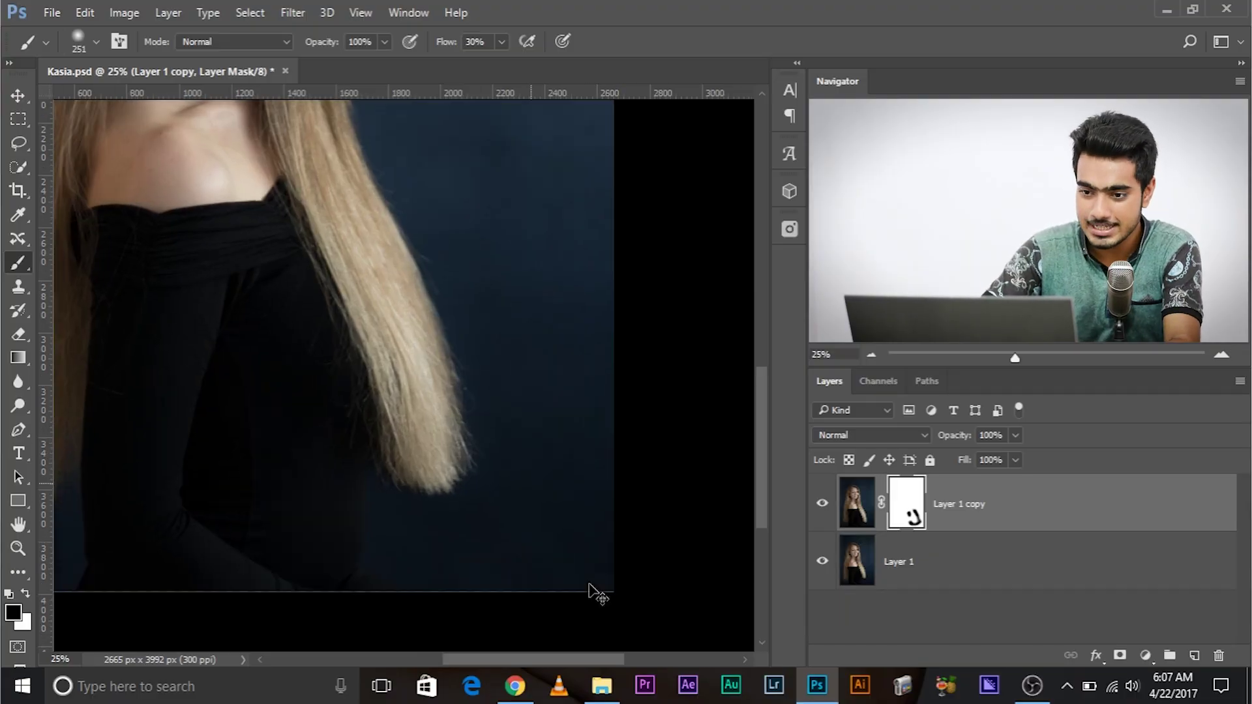
{"action": "key", "text": "ctrl+plus"}
{"action": "key", "text": "ctrl+minus"}
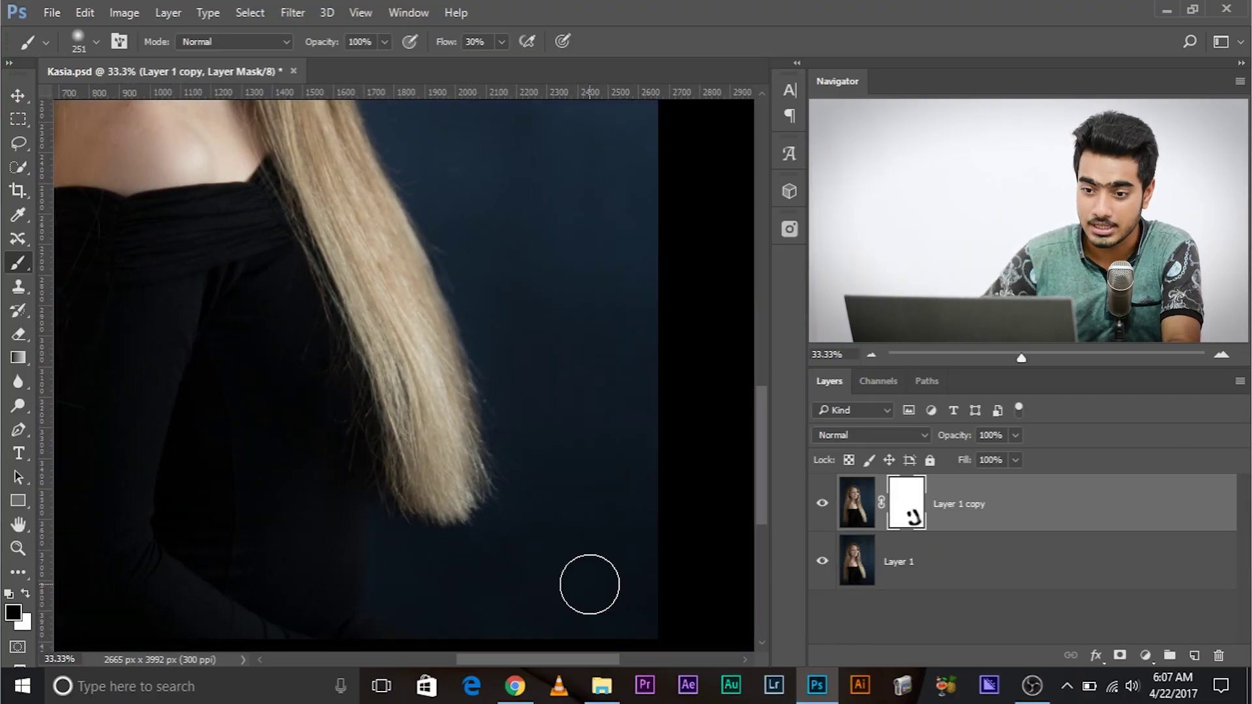
Step: Delete Layer 1 copy and loosely outline the hair's lower end on Layer 1 with the Content-Aware Move Tool
{"action": "left_click_drag", "start_coordinate": [1015, 525], "coordinate": [1218, 655]}
{"action": "left_click", "coordinate": [9, 243]}
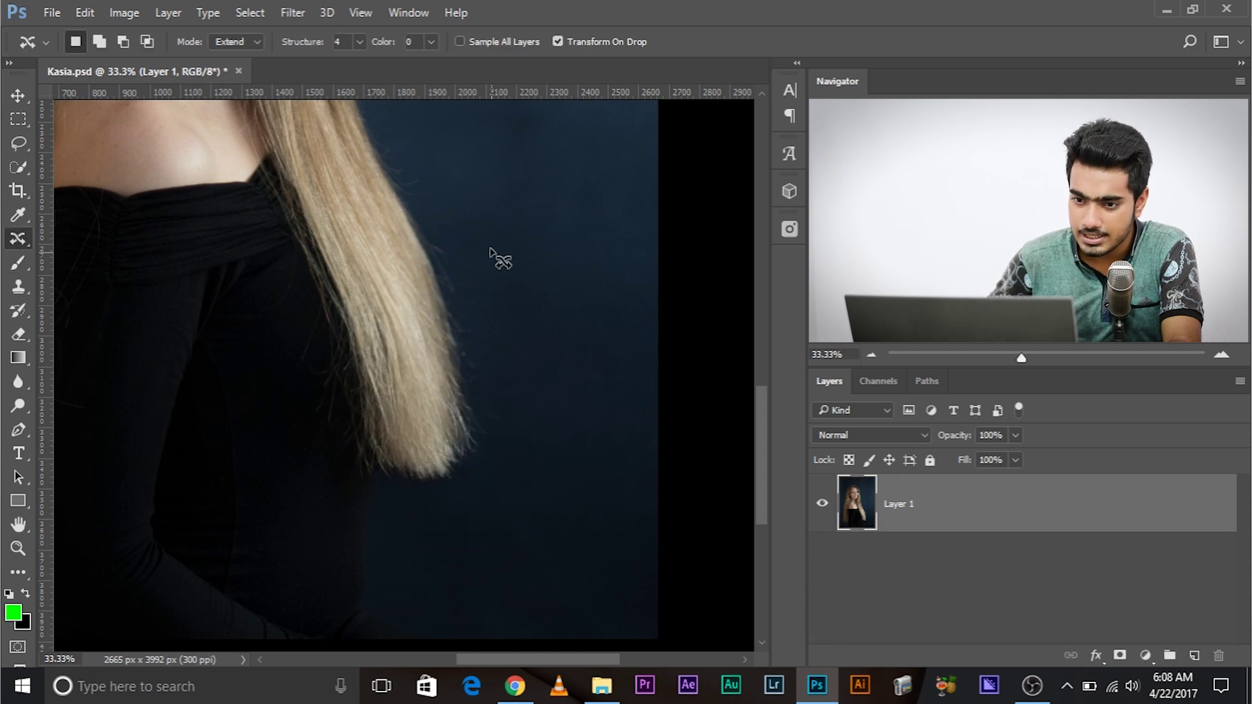
{"action": "mouse_move", "coordinate": [303, 287]}
{"action": "left_mouse_down"}
{"action": "mouse_move", "coordinate": [287, 381]}
{"action": "mouse_move", "coordinate": [317, 481]}
{"action": "mouse_move", "coordinate": [447, 519]}
{"action": "mouse_move", "coordinate": [508, 456]}
{"action": "mouse_move", "coordinate": [491, 305]}
{"action": "mouse_move", "coordinate": [456, 228]}
{"action": "left_mouse_up"}
Step: Extend the outlined hair ends downward, rotate them clockwise by about 7.8°, realign them with the strands above, and apply the change
{"action": "left_click_drag", "start_coordinate": [387, 317], "coordinate": [408, 355]}
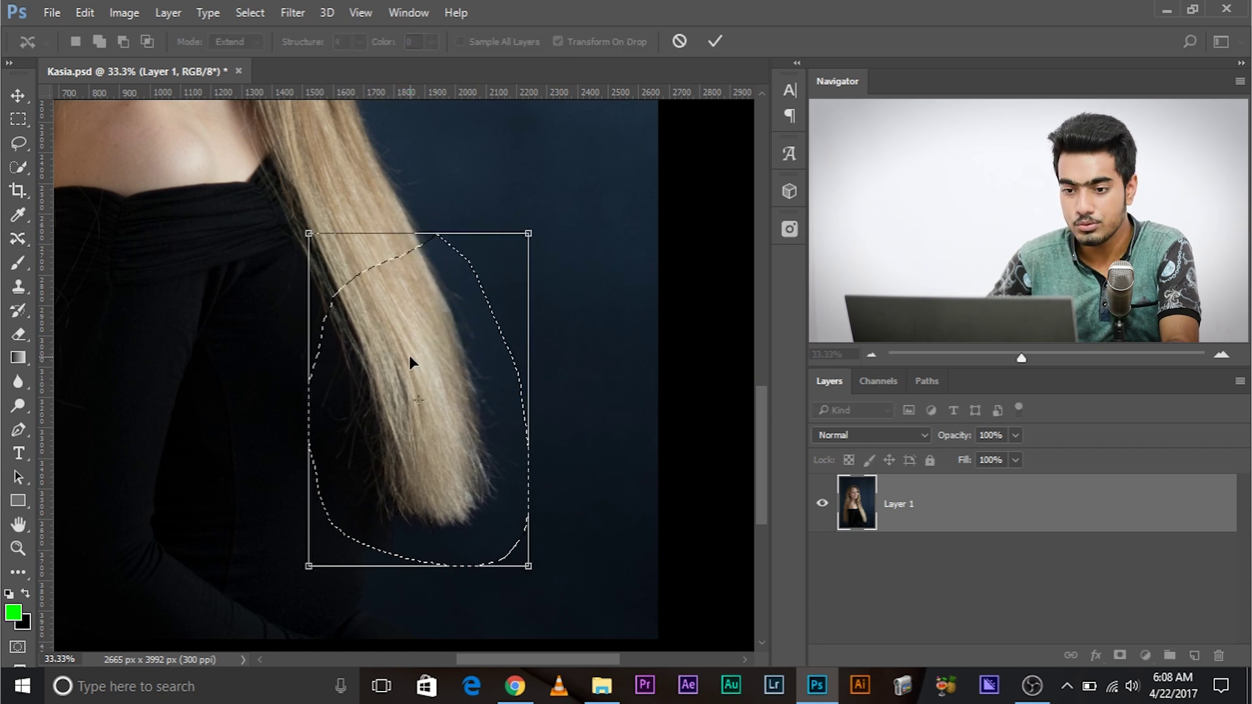
{"action": "left_click_drag", "start_coordinate": [551, 579], "coordinate": [514, 590]}
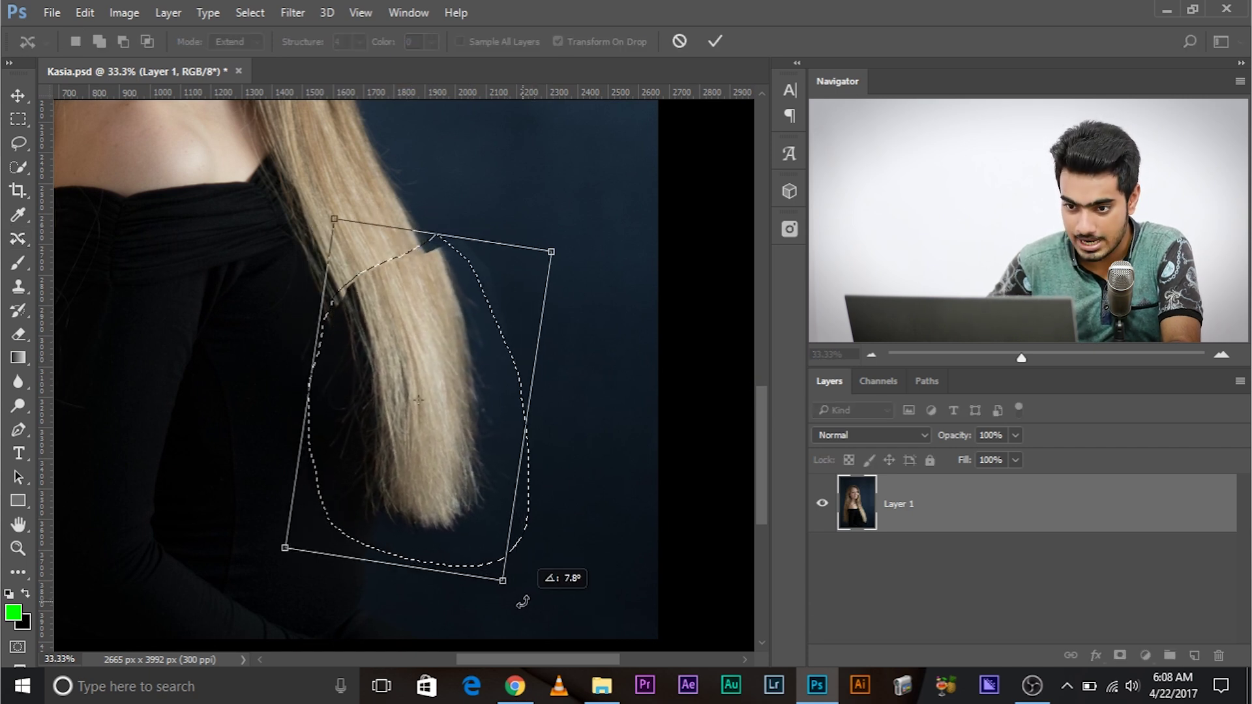
{"action": "left_click_drag", "start_coordinate": [404, 321], "coordinate": [415, 305]}
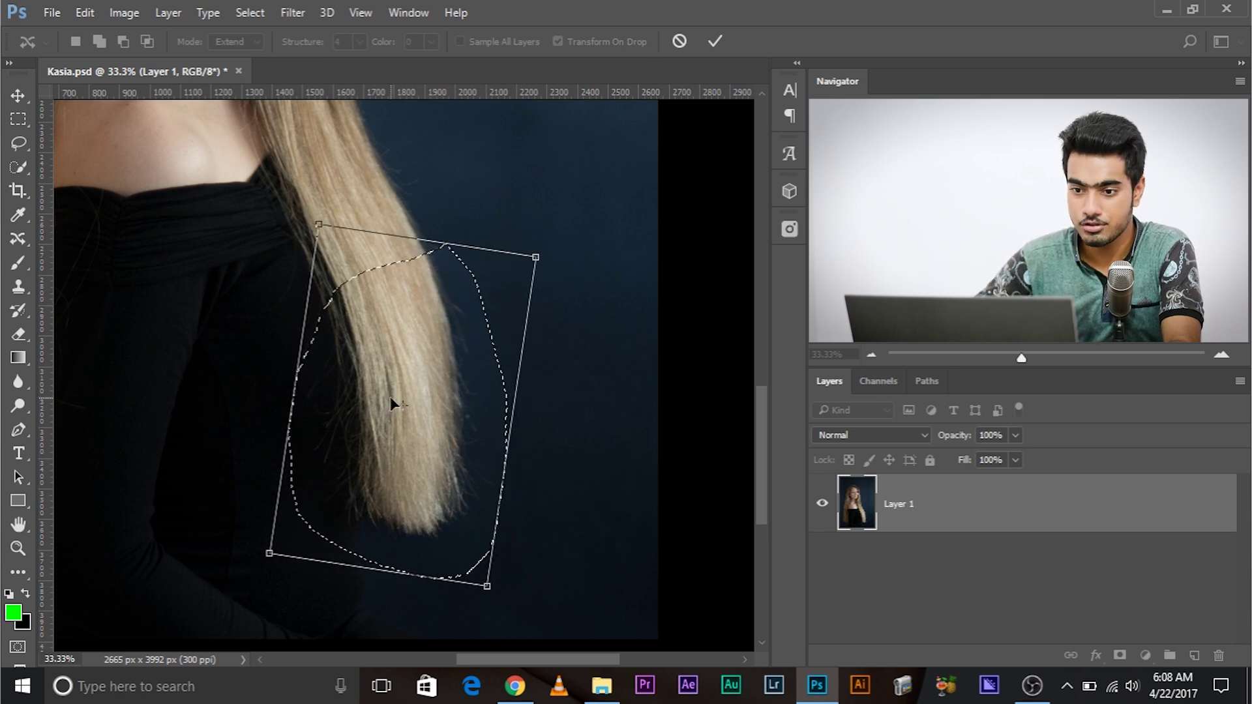
{"action": "key", "text": "Return"}
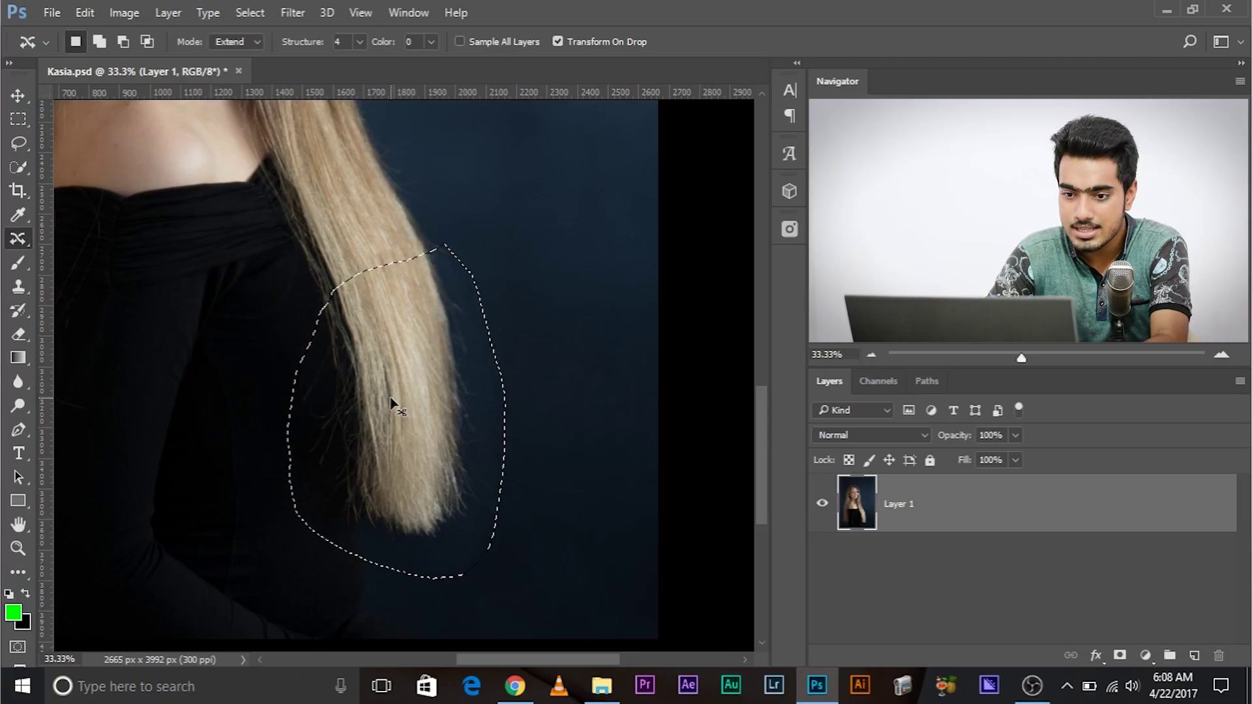
Step: Extend the selected hair ends slightly farther downward, rotate them slightly clockwise, align them with the strands above, and apply the change
{"action": "key", "text": "ctrl+plus"}
{"action": "key", "text": "ctrl+plus"}
{"action": "left_click_drag", "start_coordinate": [390, 398], "coordinate": [367, 343]}
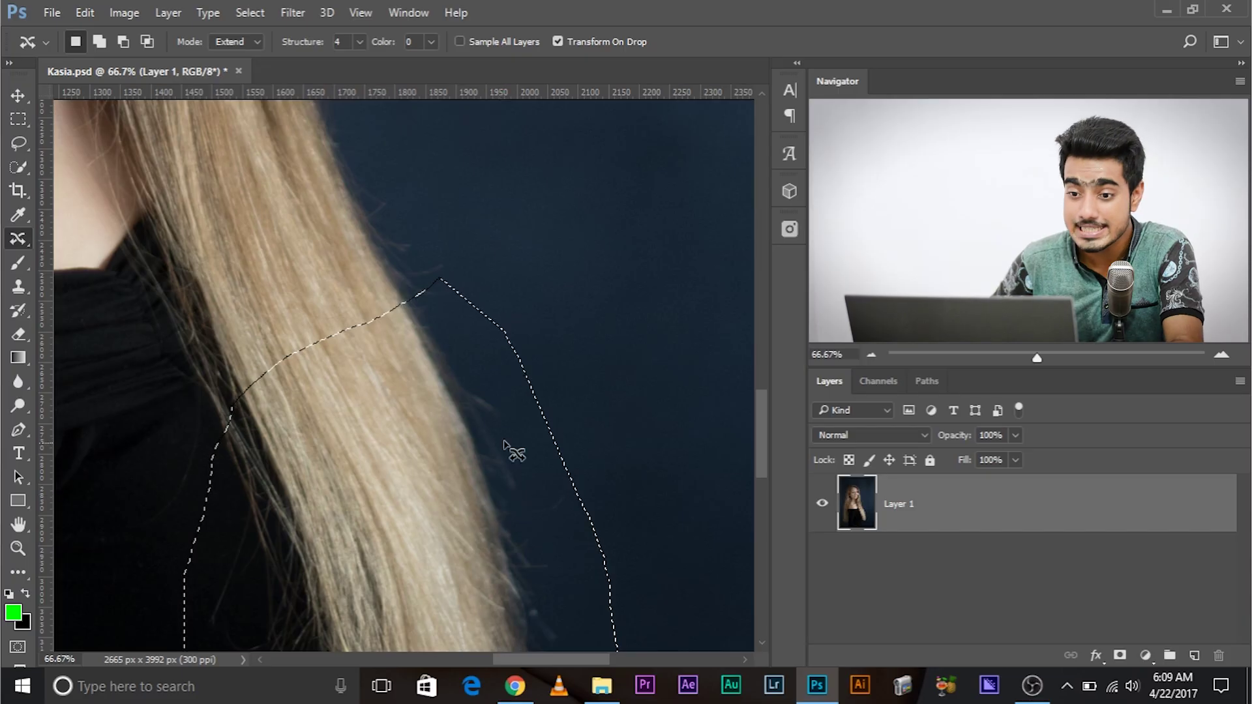
{"action": "left_click_drag", "start_coordinate": [481, 350], "coordinate": [461, 309]}
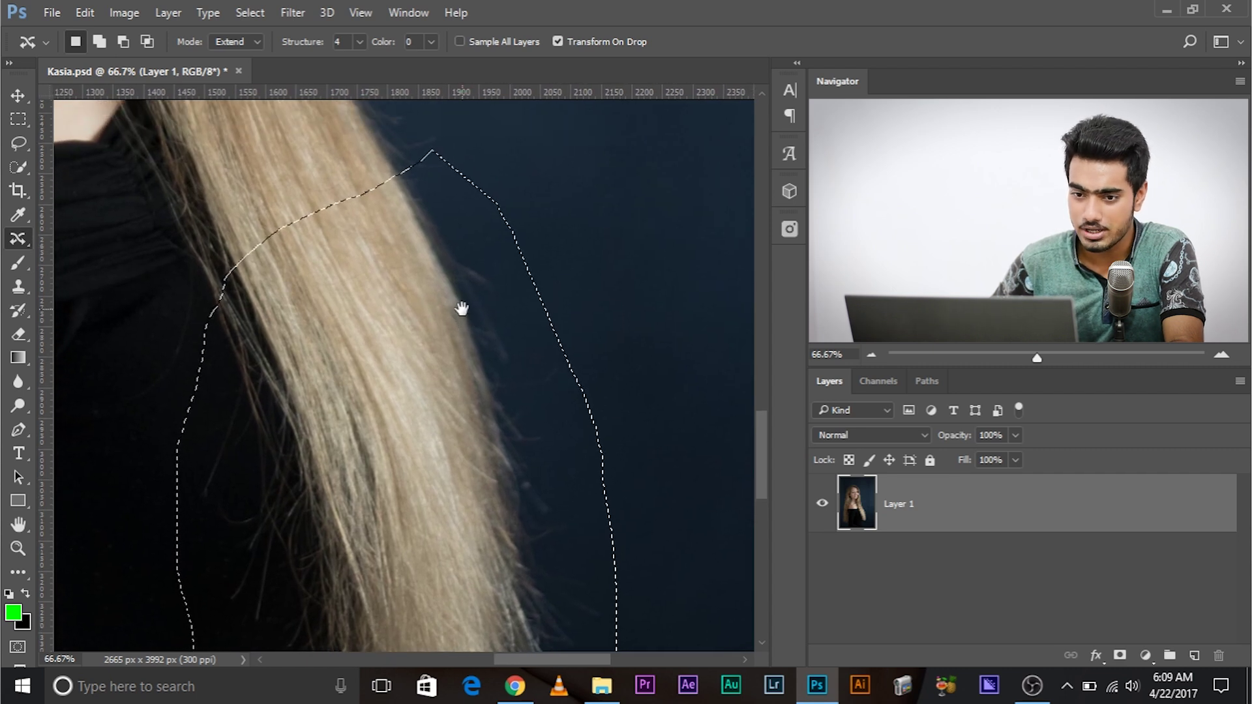
{"action": "left_click_drag", "start_coordinate": [360, 286], "coordinate": [388, 358]}
{"action": "left_click_drag", "start_coordinate": [659, 234], "coordinate": [668, 241]}
{"action": "left_click_drag", "start_coordinate": [463, 330], "coordinate": [457, 334]}
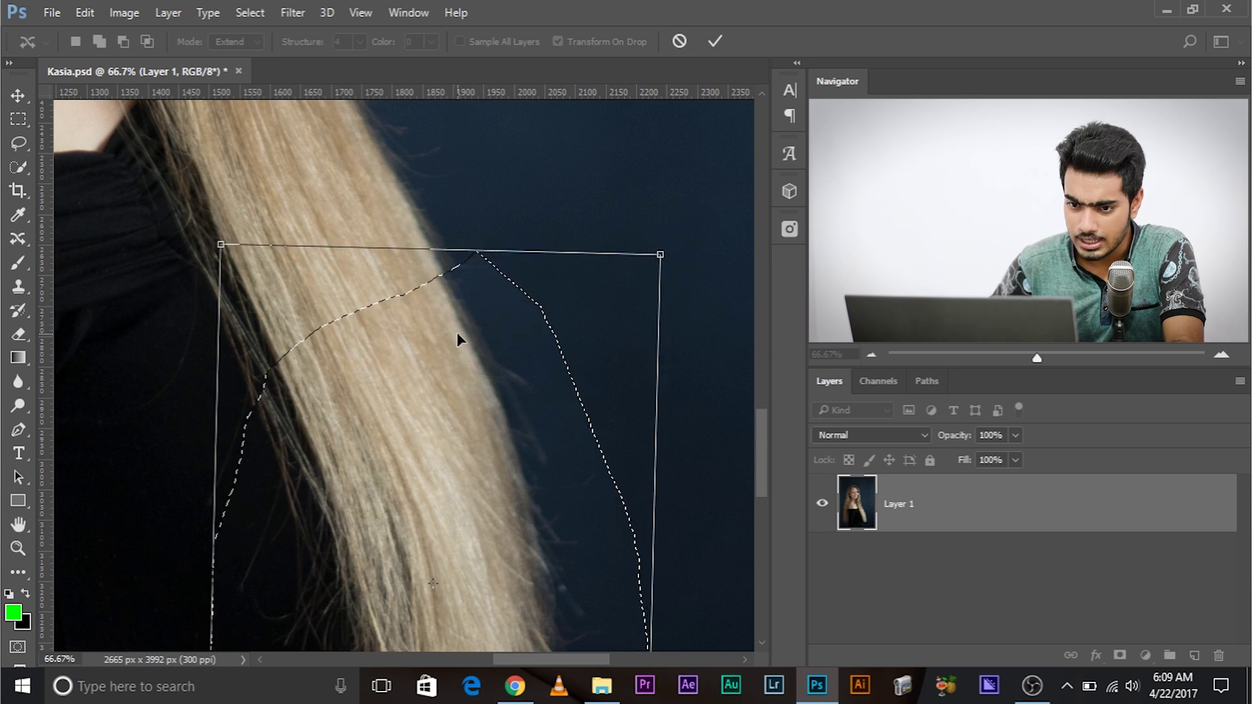
{"action": "key", "text": "Return"}
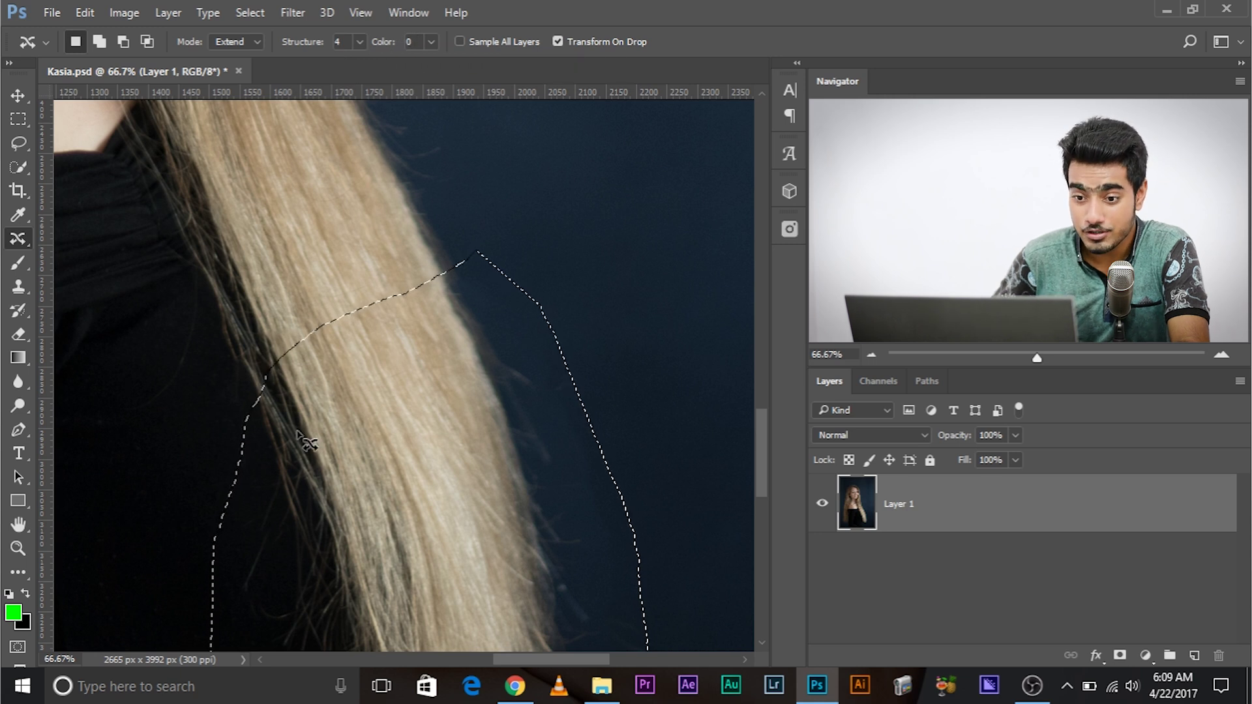
Step: Set the Content-Aware Move Tool's Color value to 1 and clear the selection around the hair ends
{"action": "left_click", "coordinate": [431, 41]}
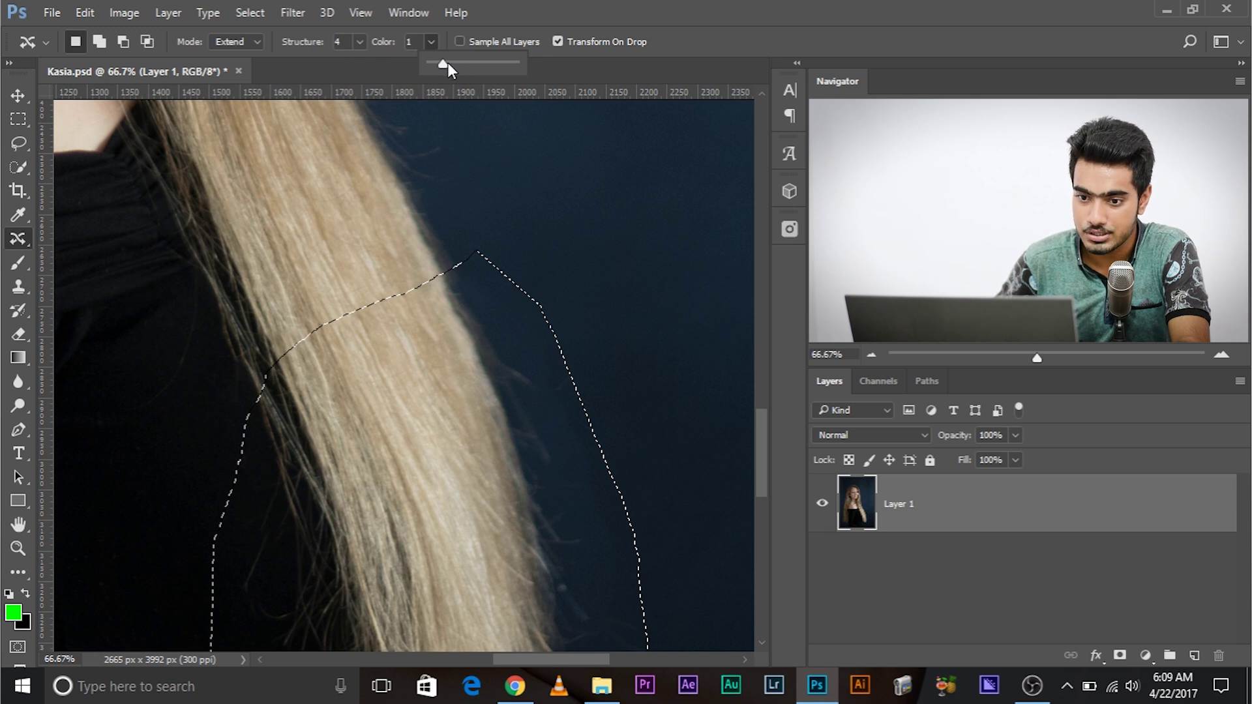
{"action": "left_click", "coordinate": [291, 378]}
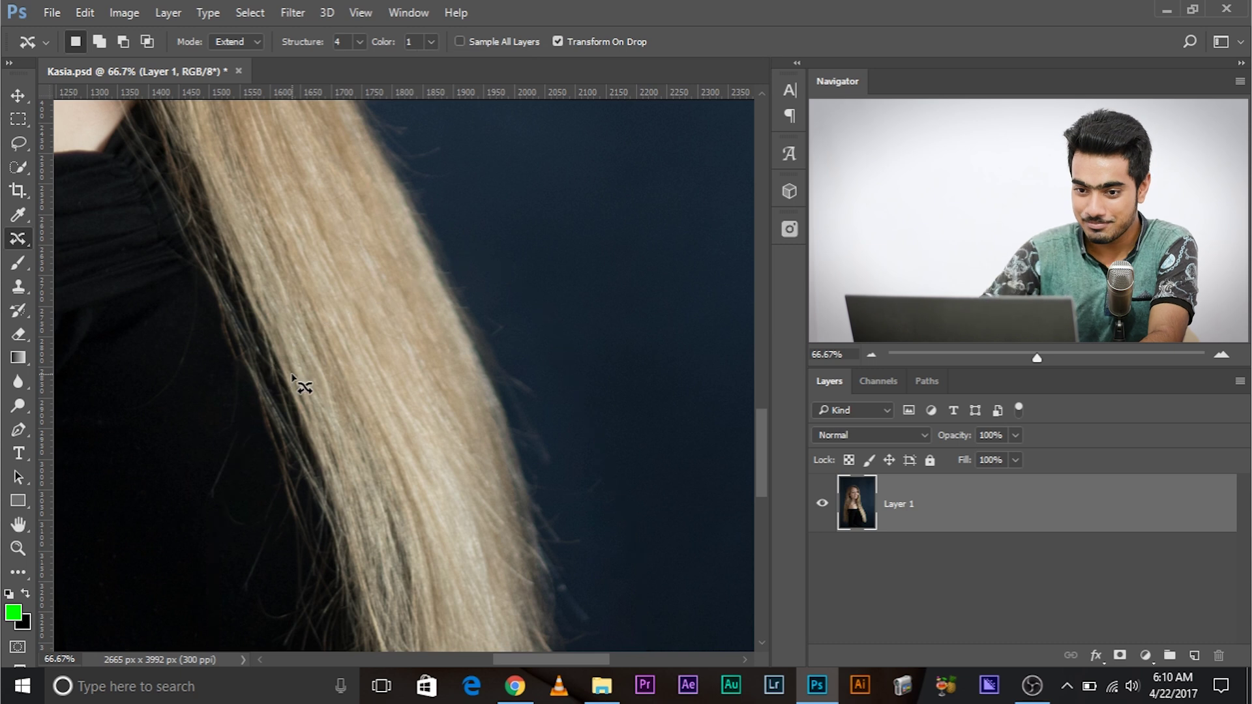
{"action": "scroll", "coordinate": [291, 380], "scroll_direction": "down", "scroll_amount": 3}
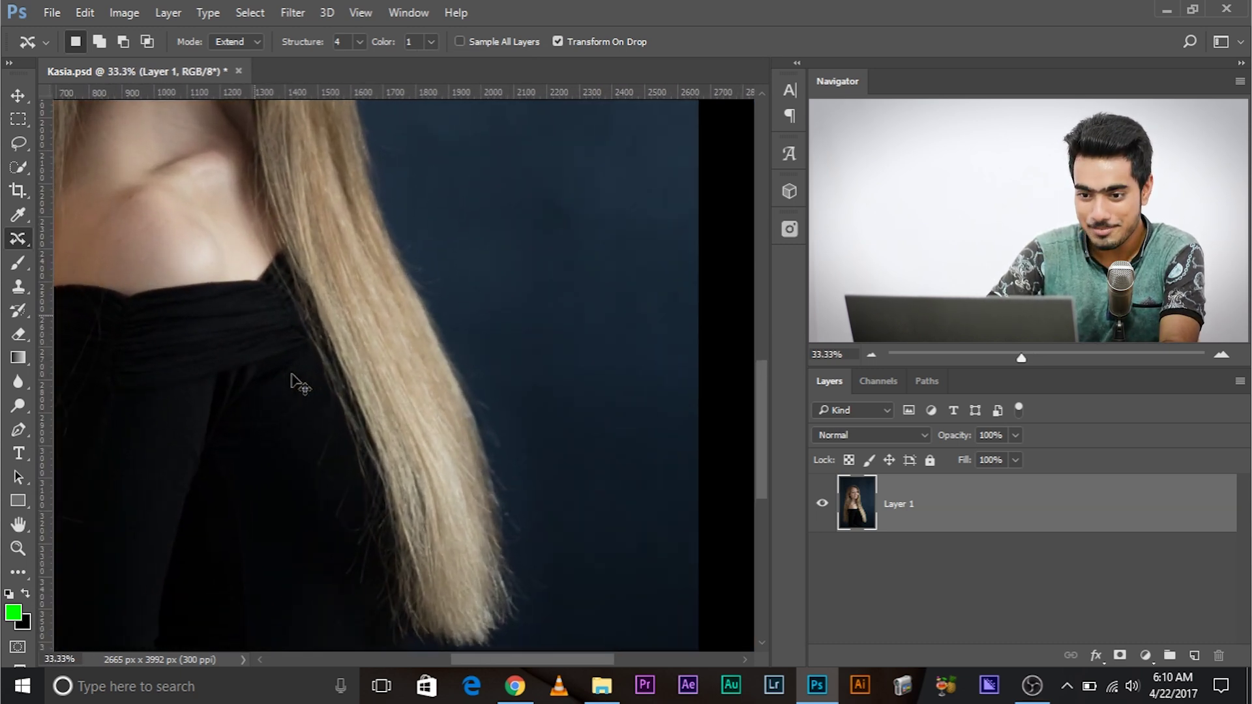
{"action": "scroll", "coordinate": [291, 379], "scroll_direction": "down", "scroll_amount": 1}
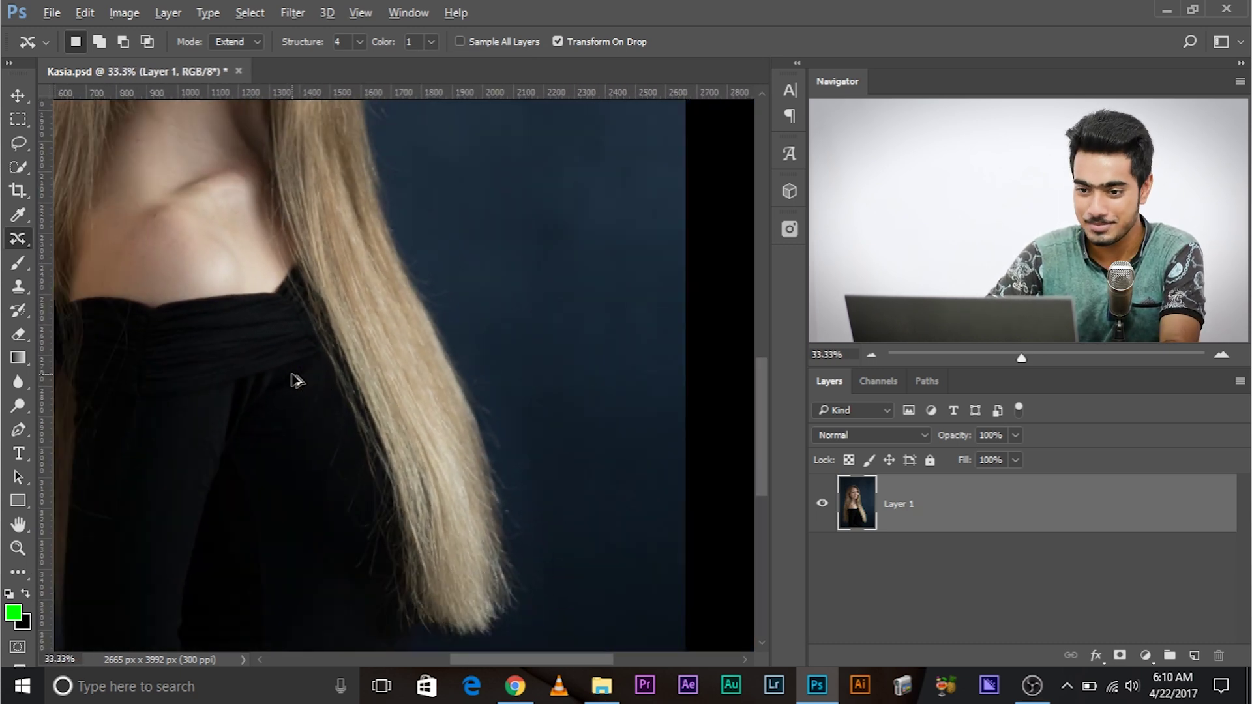
Step: Undo and redo the latest hair extension repeatedly to compare the hair's length before and after it
{"action": "key", "text": "ctrl+z"}
{"action": "key", "text": "ctrl+shift+z"}
{"action": "key", "text": "ctrl+shift+z"}
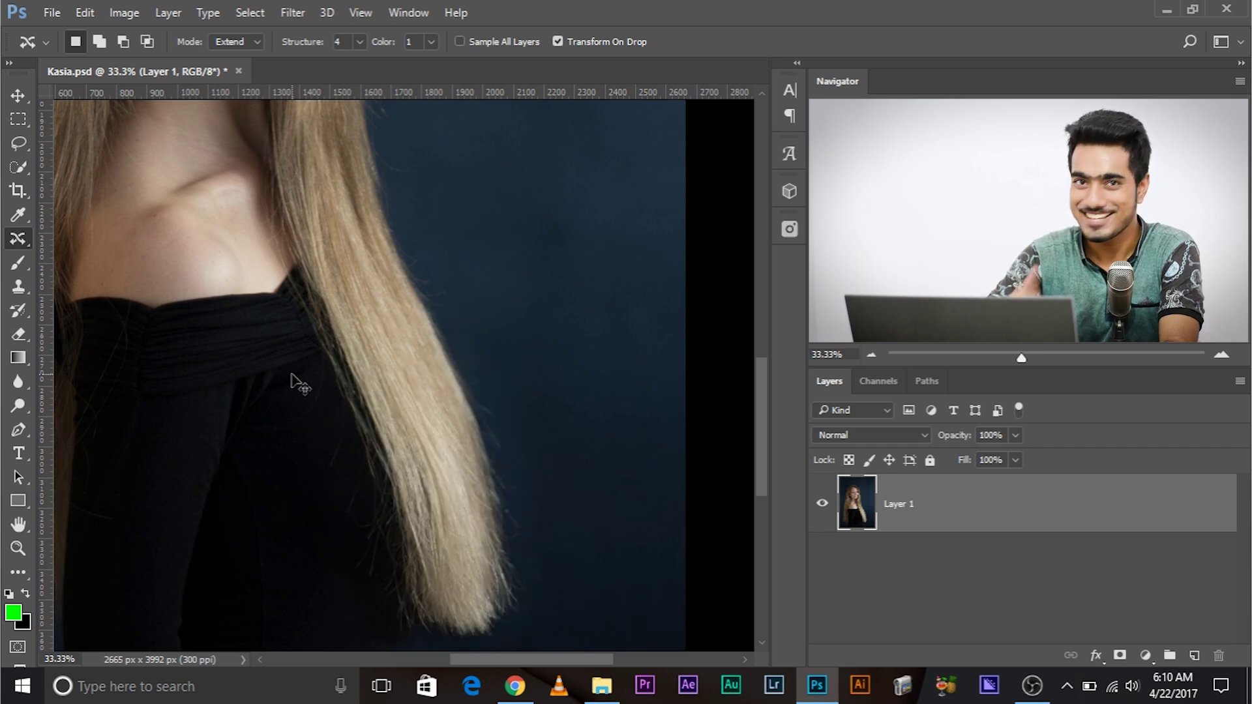
{"action": "key", "text": "ctrl+z"}
{"action": "key", "text": "ctrl+shift+z"}
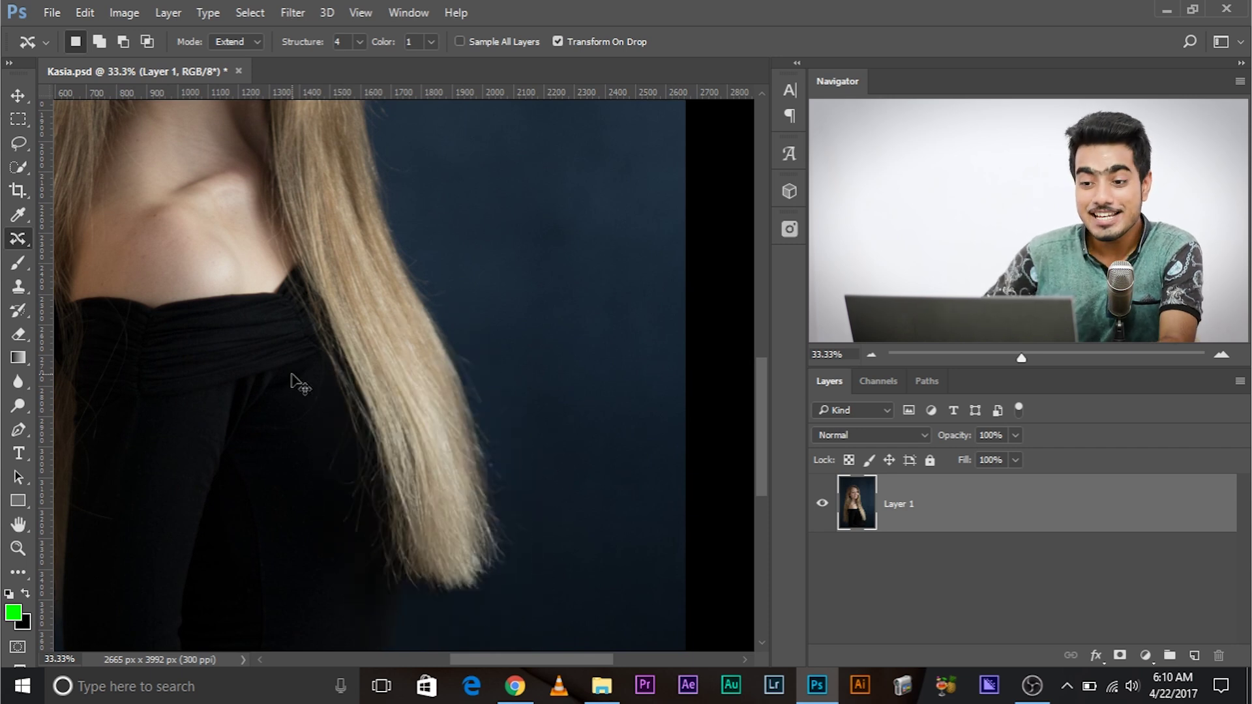
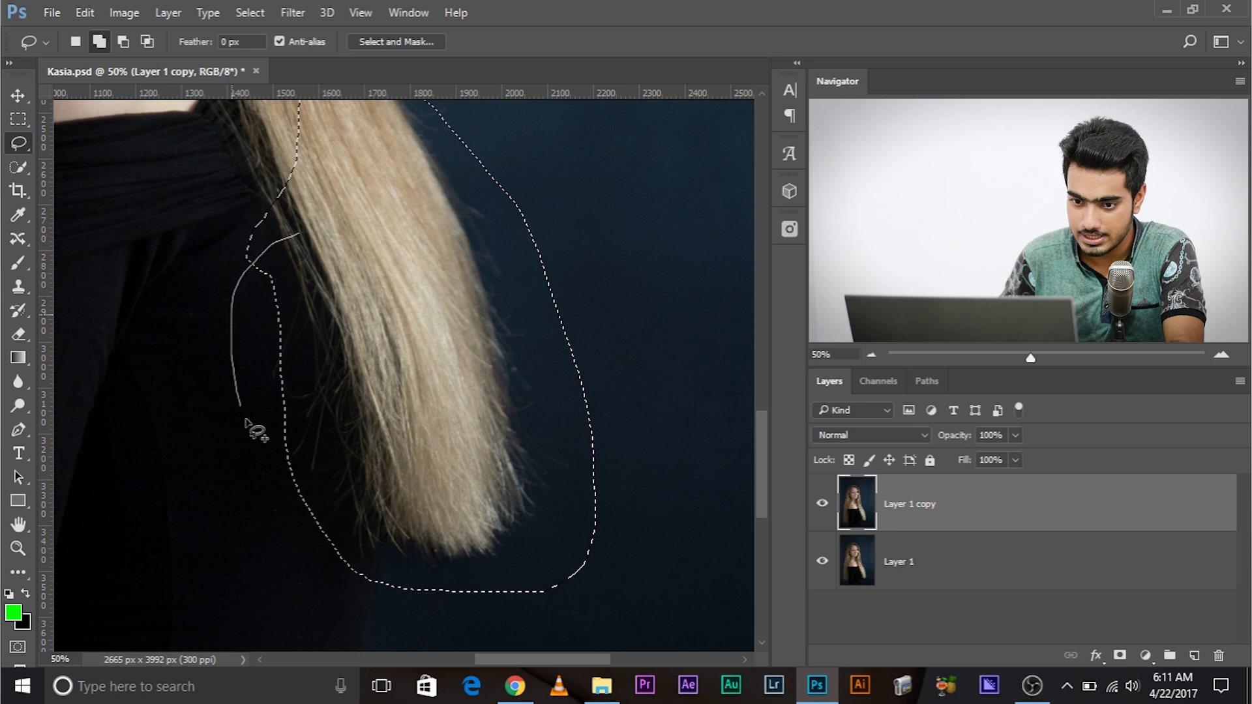
Step: Outline the lower hair and its ends with a loose lasso selection and copy it to a new layer
{"action": "left_click_drag", "start_coordinate": [310, 550], "coordinate": [433, 498]}
{"action": "left_click_drag", "start_coordinate": [399, 298], "coordinate": [385, 341]}
{"action": "mouse_move", "coordinate": [449, 202]}
{"action": "left_mouse_down"}
{"action": "mouse_move", "coordinate": [620, 514]}
{"action": "mouse_move", "coordinate": [551, 556]}
{"action": "left_mouse_up"}
{"action": "left_click_drag", "start_coordinate": [450, 469], "coordinate": [419, 316]}
{"action": "mouse_move", "coordinate": [501, 313]}
{"action": "left_mouse_down"}
{"action": "mouse_move", "coordinate": [547, 420]}
{"action": "mouse_move", "coordinate": [347, 499]}
{"action": "mouse_move", "coordinate": [370, 370]}
{"action": "left_mouse_up"}
{"action": "left_click_drag", "start_coordinate": [382, 296], "coordinate": [409, 434]}
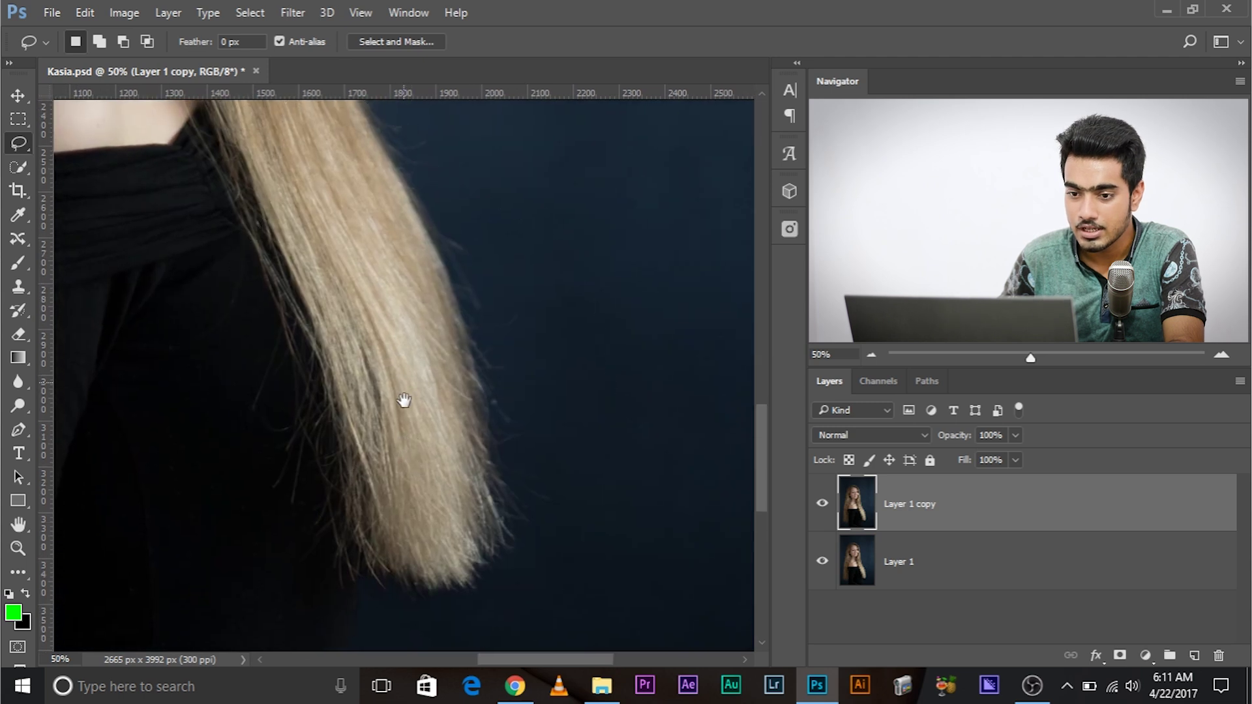
{"action": "left_click_drag", "start_coordinate": [402, 339], "coordinate": [404, 402]}
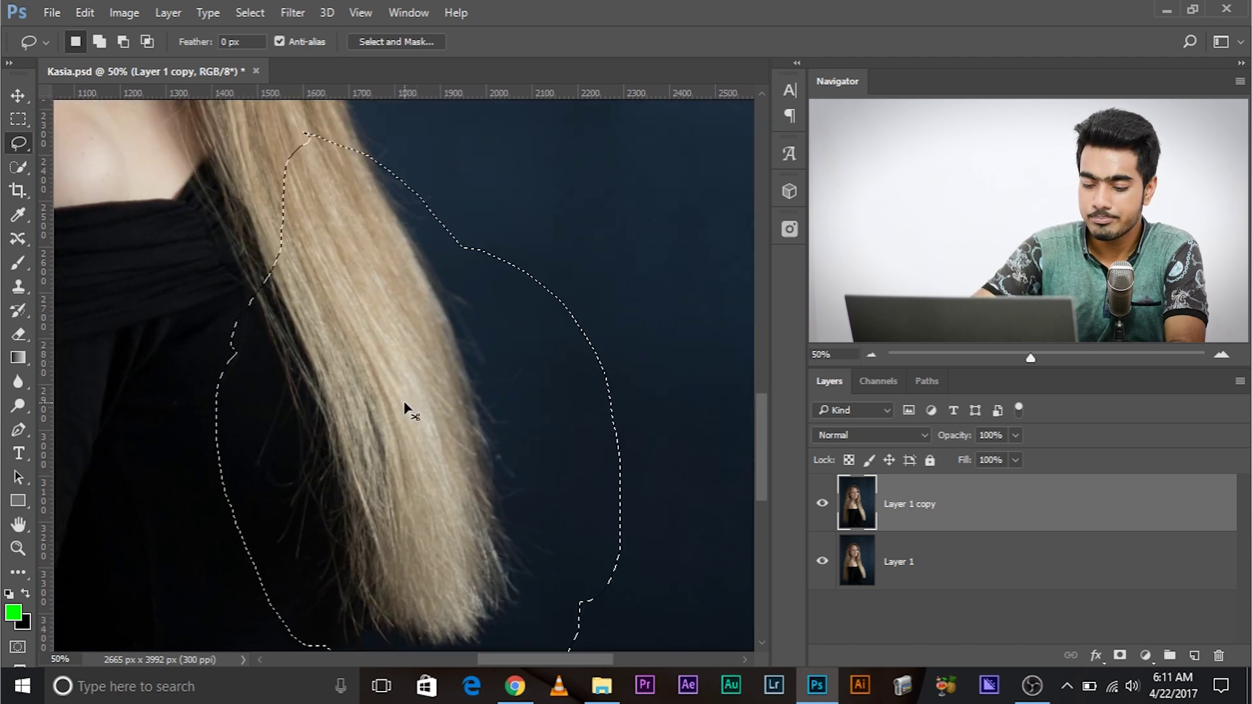
{"action": "key", "text": "ctrl+j"}
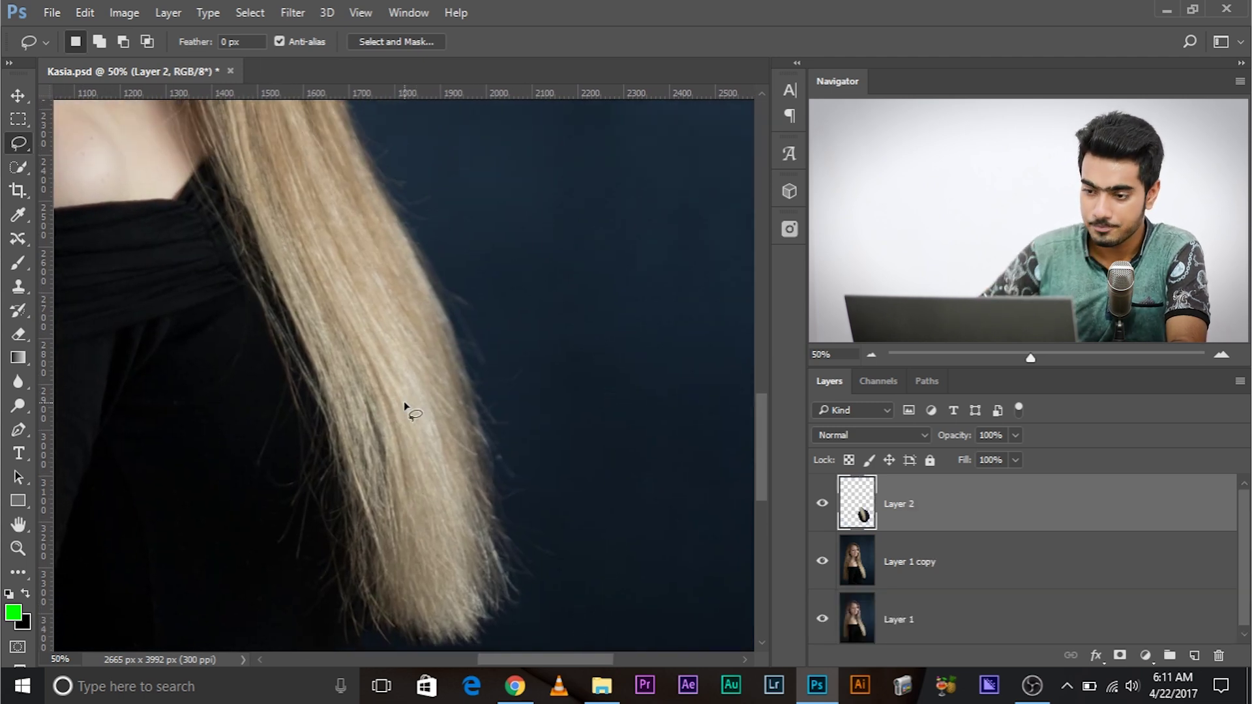
Step: Isolate the copied hair layer and show all layers again repeatedly to examine the cut-out piece alone
{"action": "left_click", "coordinate": [821, 505], "text": "alt"}
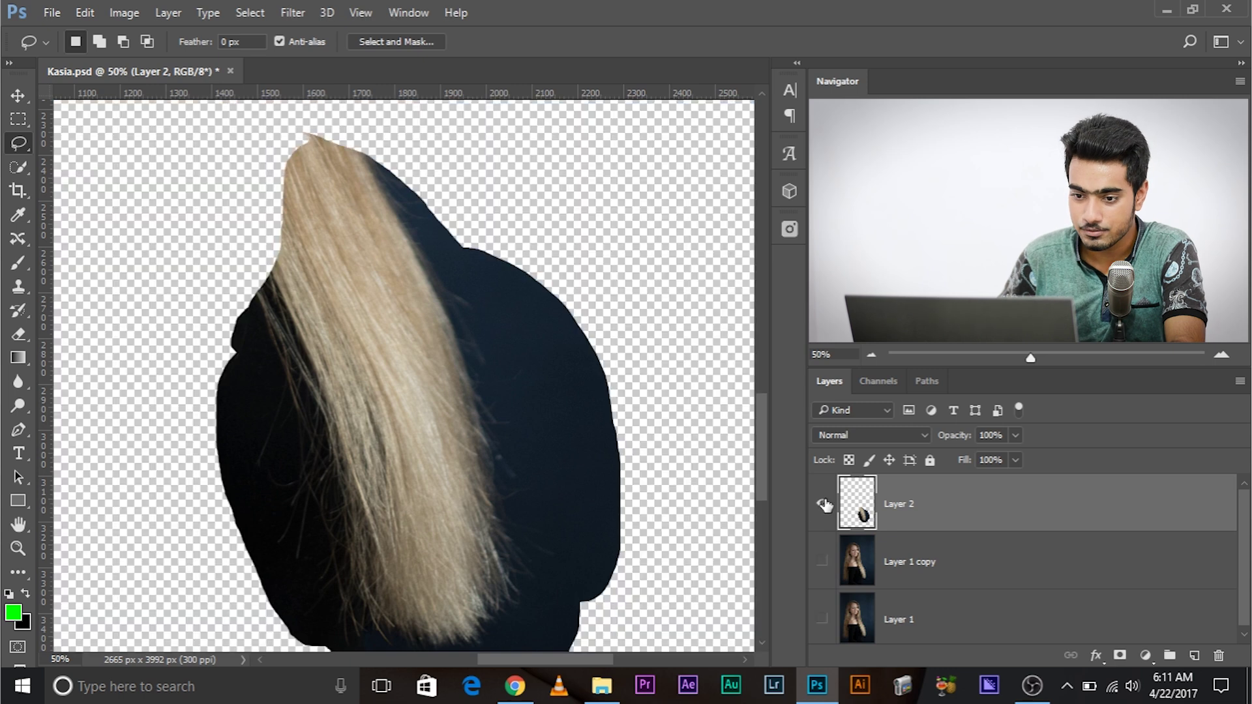
{"action": "left_click", "coordinate": [823, 504], "text": "alt"}
{"action": "left_click", "coordinate": [823, 504], "text": "alt"}
{"action": "left_click", "coordinate": [823, 504], "text": "alt"}
{"action": "left_click", "coordinate": [824, 505], "text": "alt"}
{"action": "left_click", "coordinate": [823, 505], "text": "alt"}
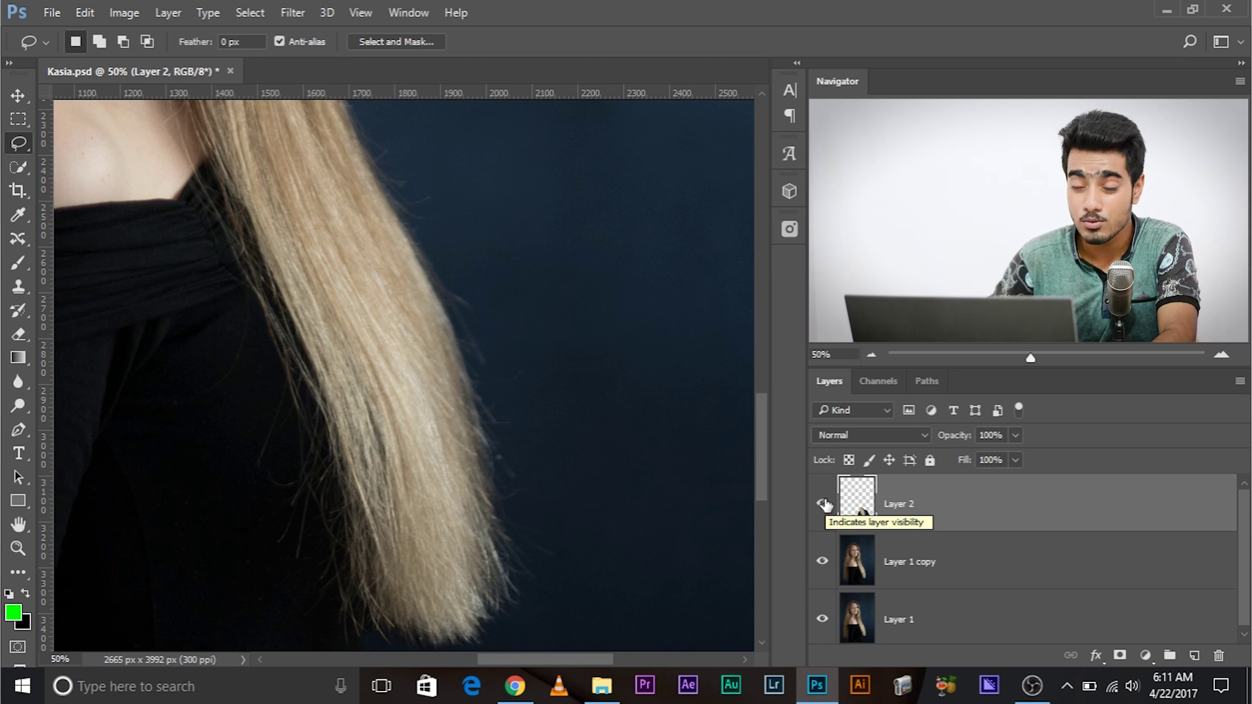
{"action": "key", "text": "alt"}
{"action": "left_click", "coordinate": [823, 505], "text": "alt"}
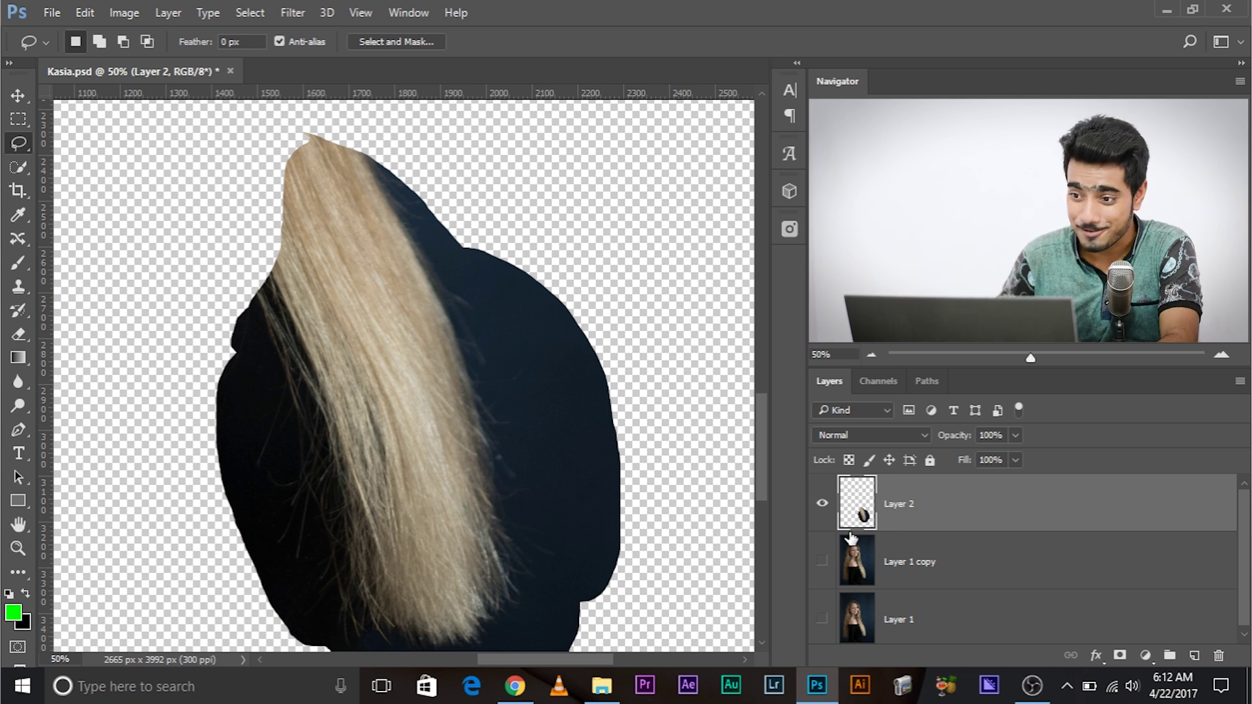
{"action": "left_click", "coordinate": [823, 506], "text": "alt"}
Step: Move the copied hair piece downward with Free Transform and rotate it about 1.8° clockwise to follow the strands above
{"action": "left_click_drag", "start_coordinate": [697, 495], "coordinate": [432, 371]}
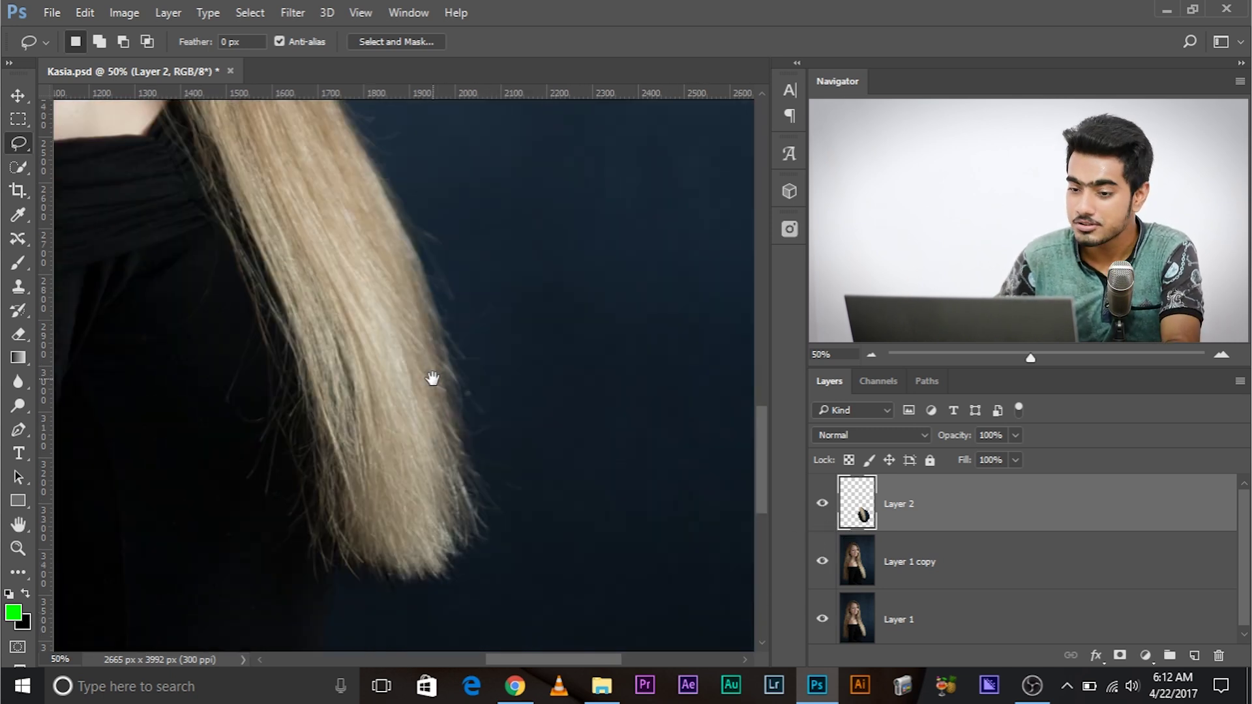
{"action": "scroll", "coordinate": [450, 365], "scroll_direction": "up", "scroll_amount": 2}
{"action": "scroll", "coordinate": [450, 365], "scroll_direction": "left", "scroll_amount": 2}
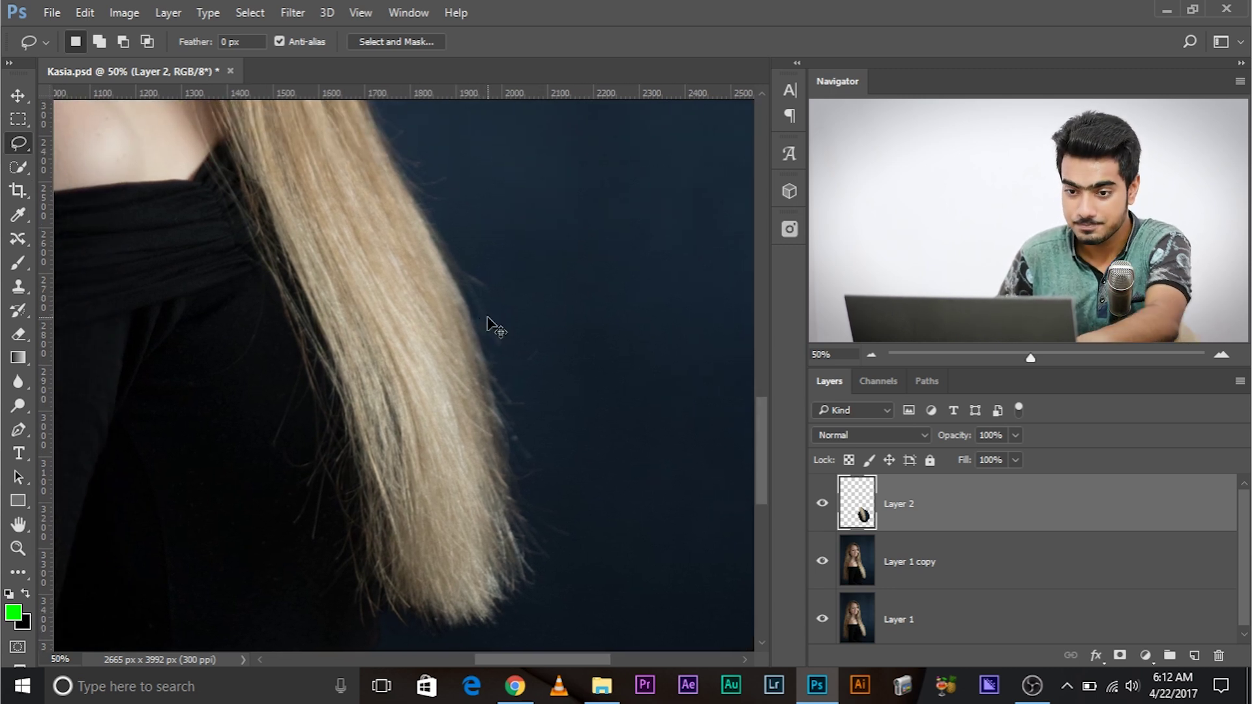
{"action": "key", "text": "ctrl+t"}
{"action": "left_click_drag", "start_coordinate": [403, 223], "coordinate": [419, 303]}
{"action": "left_click_drag", "start_coordinate": [452, 457], "coordinate": [424, 442]}
{"action": "left_click_drag", "start_coordinate": [673, 389], "coordinate": [672, 397]}
{"action": "left_click_drag", "start_coordinate": [389, 324], "coordinate": [383, 361]}
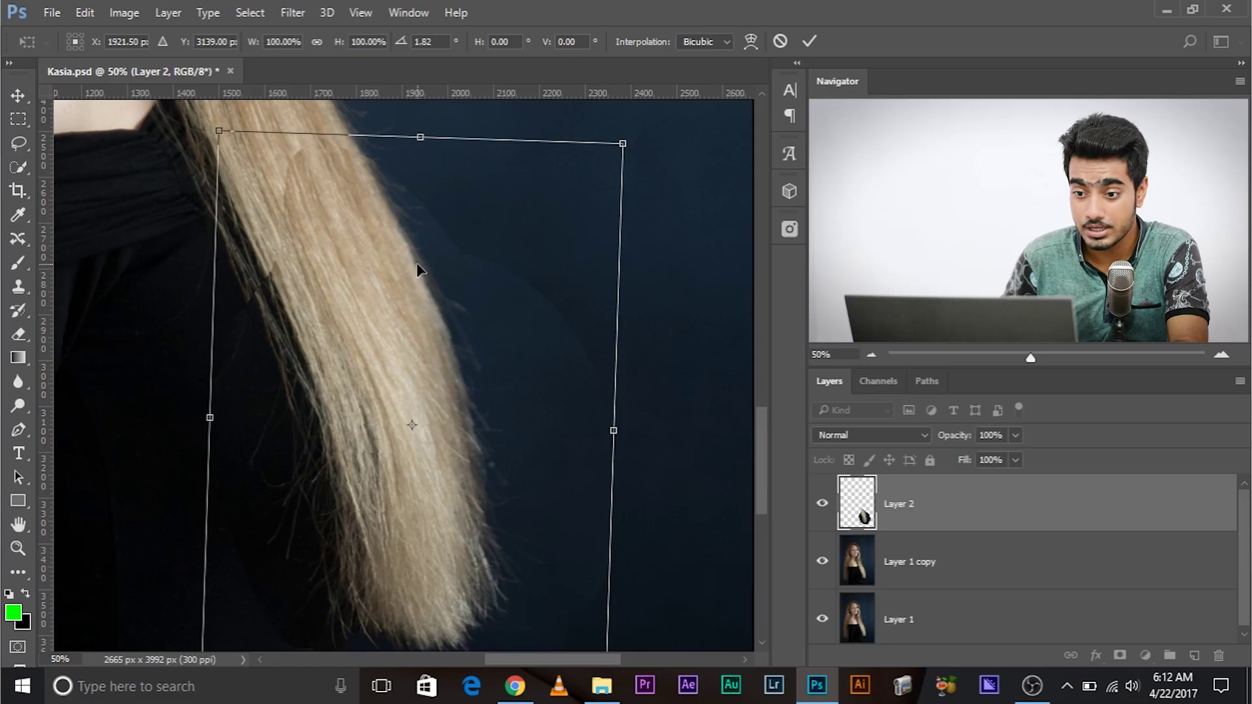
Step: Warp the upper part of the copied hair so its strands and outer edge line up with the hair underneath
{"action": "right_click", "coordinate": [417, 264]}
{"action": "left_click", "coordinate": [467, 405]}
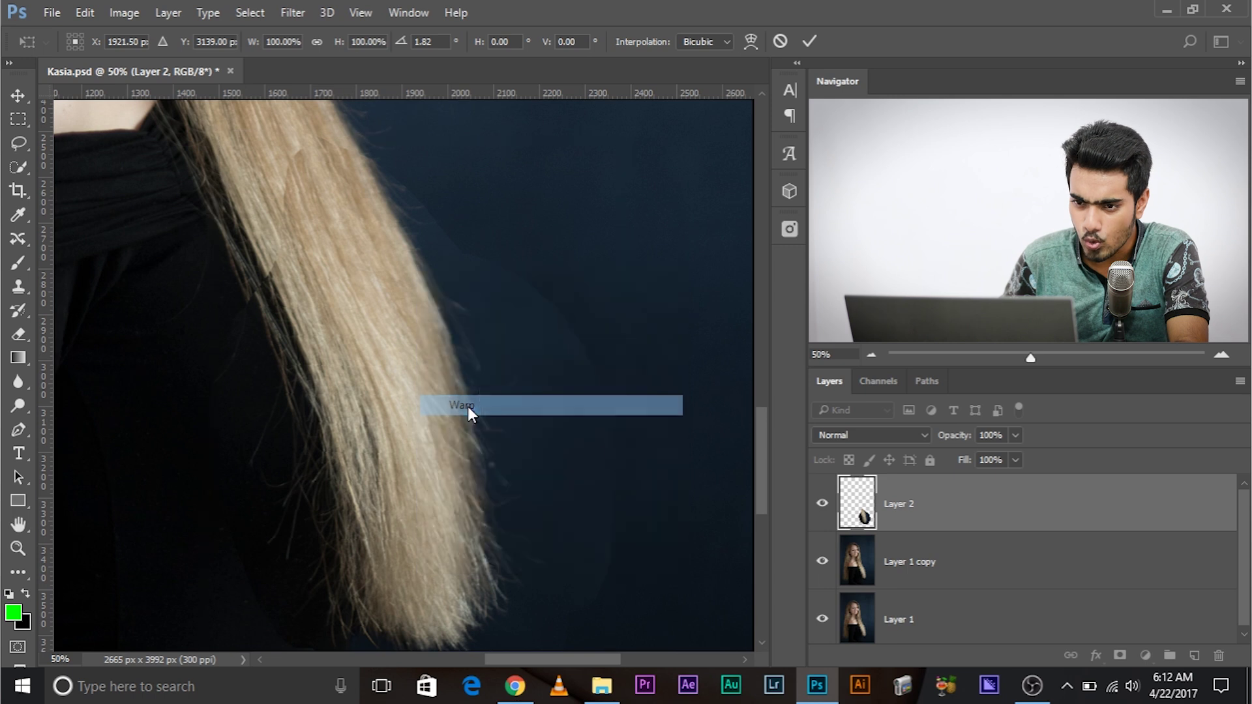
{"action": "key", "text": "ctrl+plus"}
{"action": "key", "text": "ctrl+plus"}
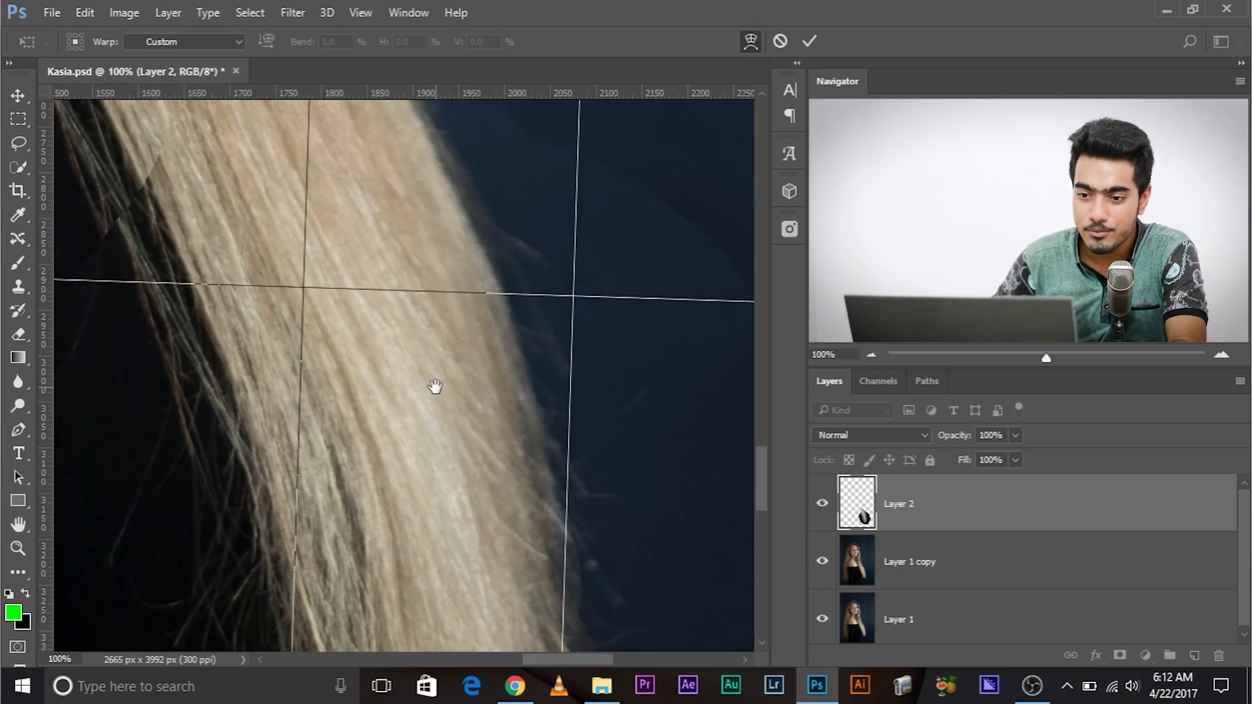
{"action": "left_click_drag", "start_coordinate": [352, 282], "coordinate": [408, 439]}
{"action": "left_click_drag", "start_coordinate": [276, 332], "coordinate": [269, 344]}
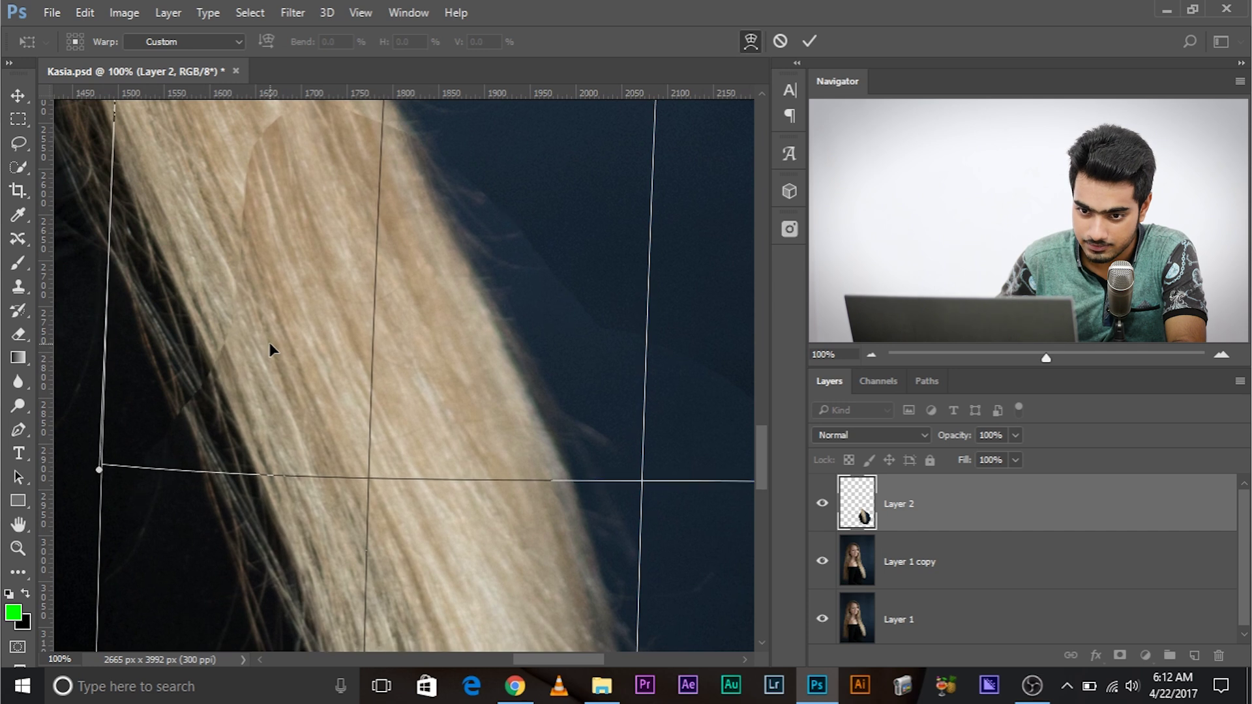
{"action": "left_click_drag", "start_coordinate": [323, 215], "coordinate": [277, 384]}
{"action": "left_click_drag", "start_coordinate": [342, 258], "coordinate": [366, 260]}
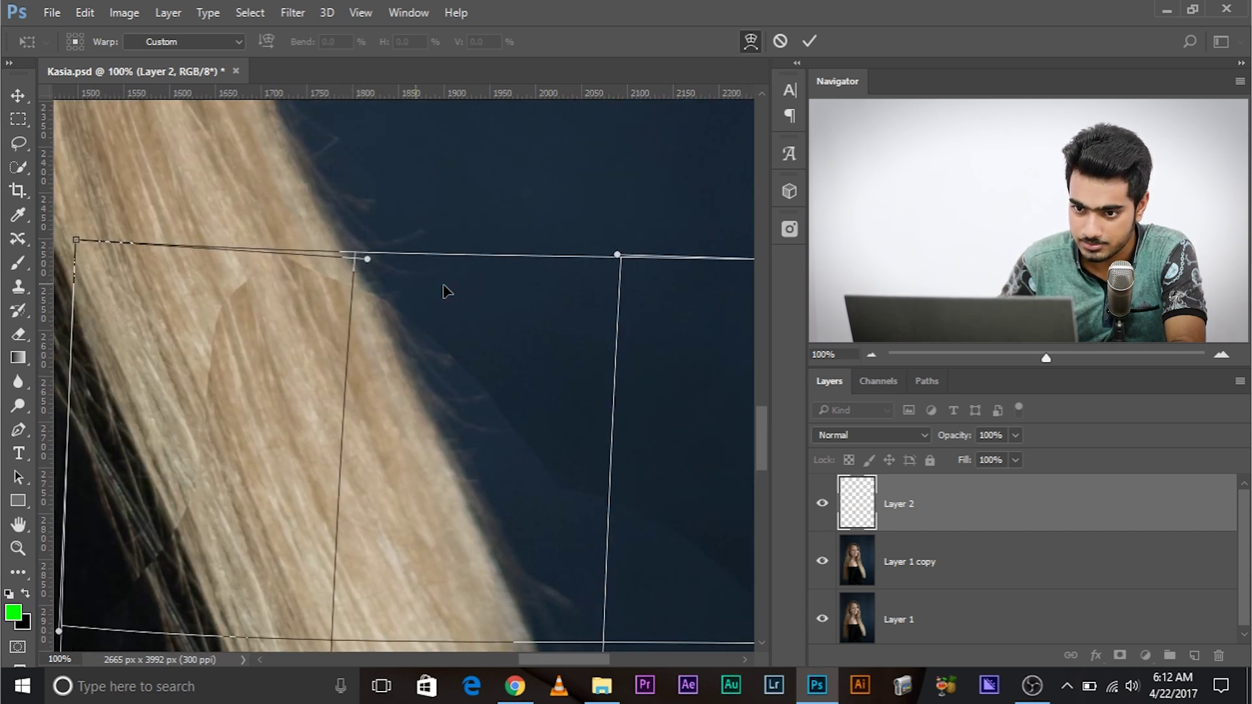
{"action": "left_click_drag", "start_coordinate": [444, 287], "coordinate": [431, 290]}
{"action": "left_click_drag", "start_coordinate": [503, 587], "coordinate": [480, 400]}
Step: Warp the lower part of the copied hair inward toward the body and stretch its ends slightly downward
{"action": "key", "text": "ctrl+minus"}
{"action": "key", "text": "ctrl+minus"}
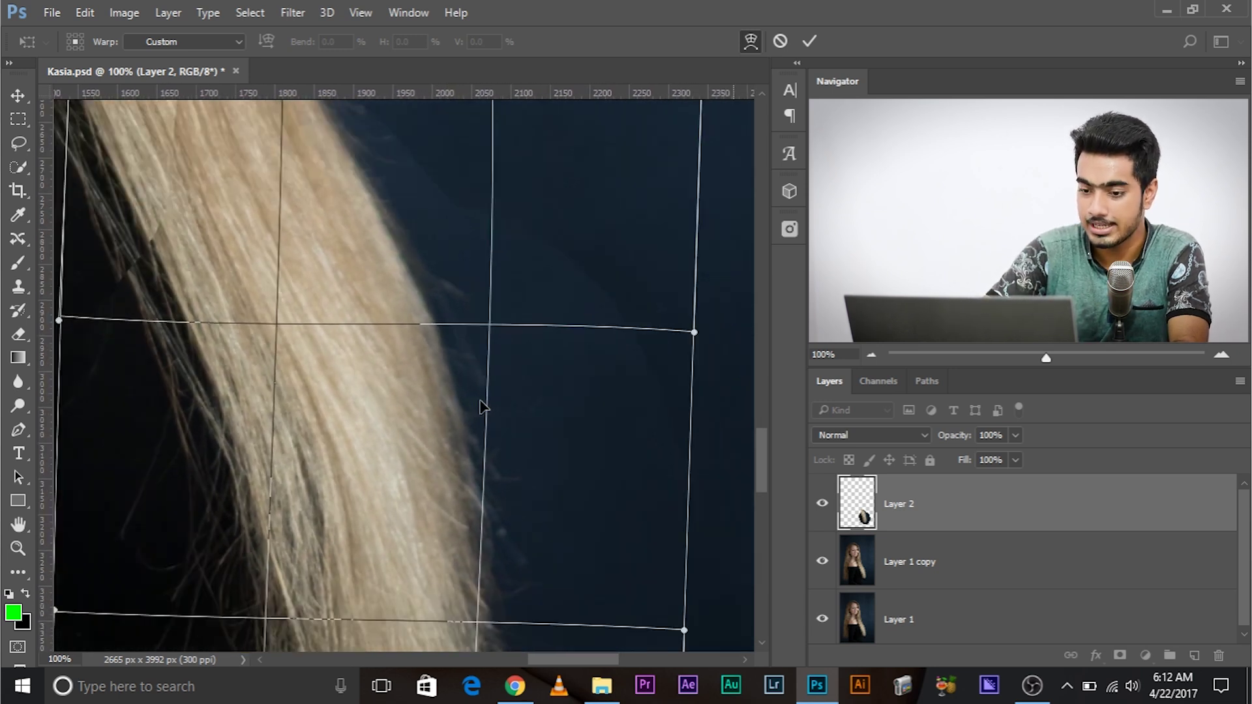
{"action": "key", "text": "ctrl+minus"}
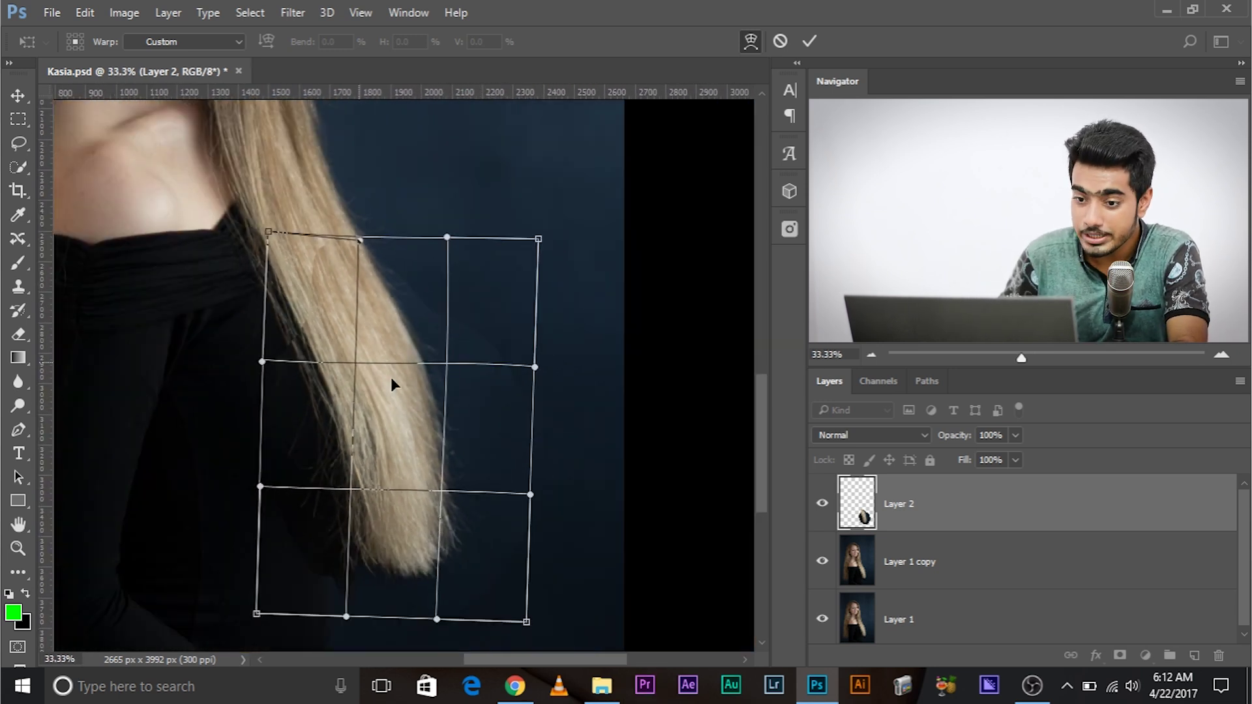
{"action": "left_click_drag", "start_coordinate": [486, 422], "coordinate": [470, 390]}
{"action": "left_click_drag", "start_coordinate": [476, 568], "coordinate": [450, 584]}
{"action": "left_click_drag", "start_coordinate": [319, 575], "coordinate": [308, 575]}
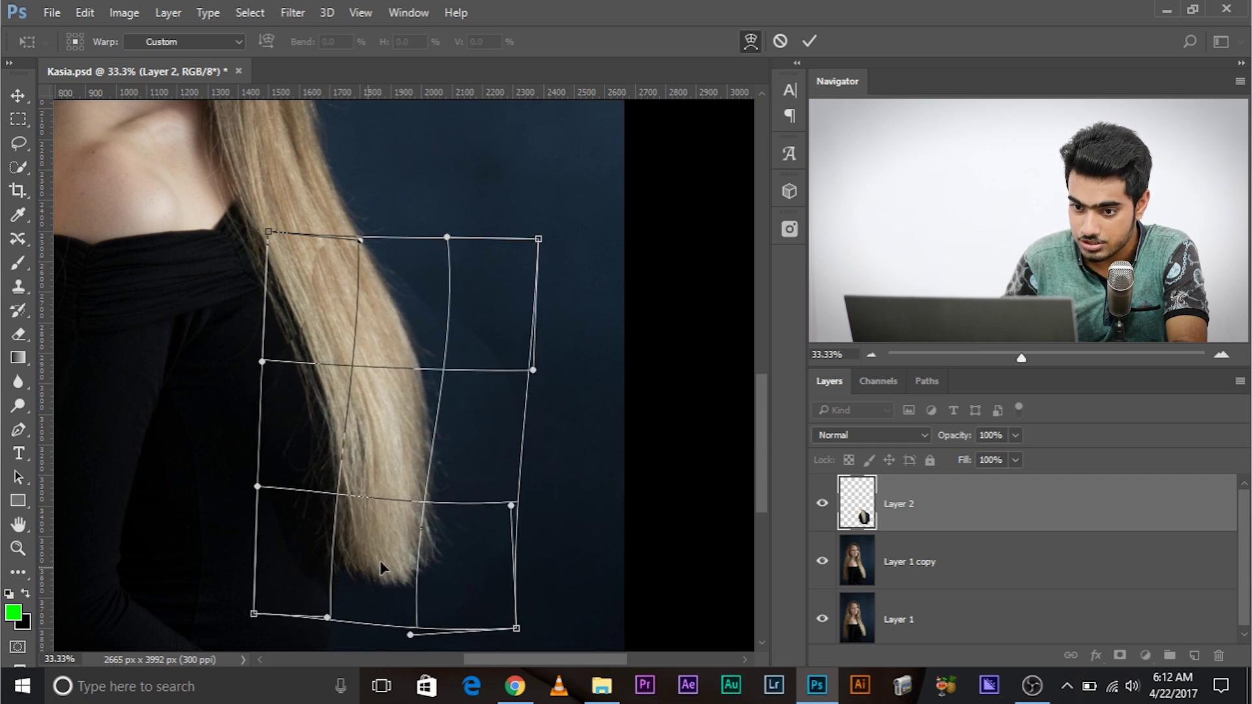
{"action": "left_click_drag", "start_coordinate": [491, 472], "coordinate": [493, 472]}
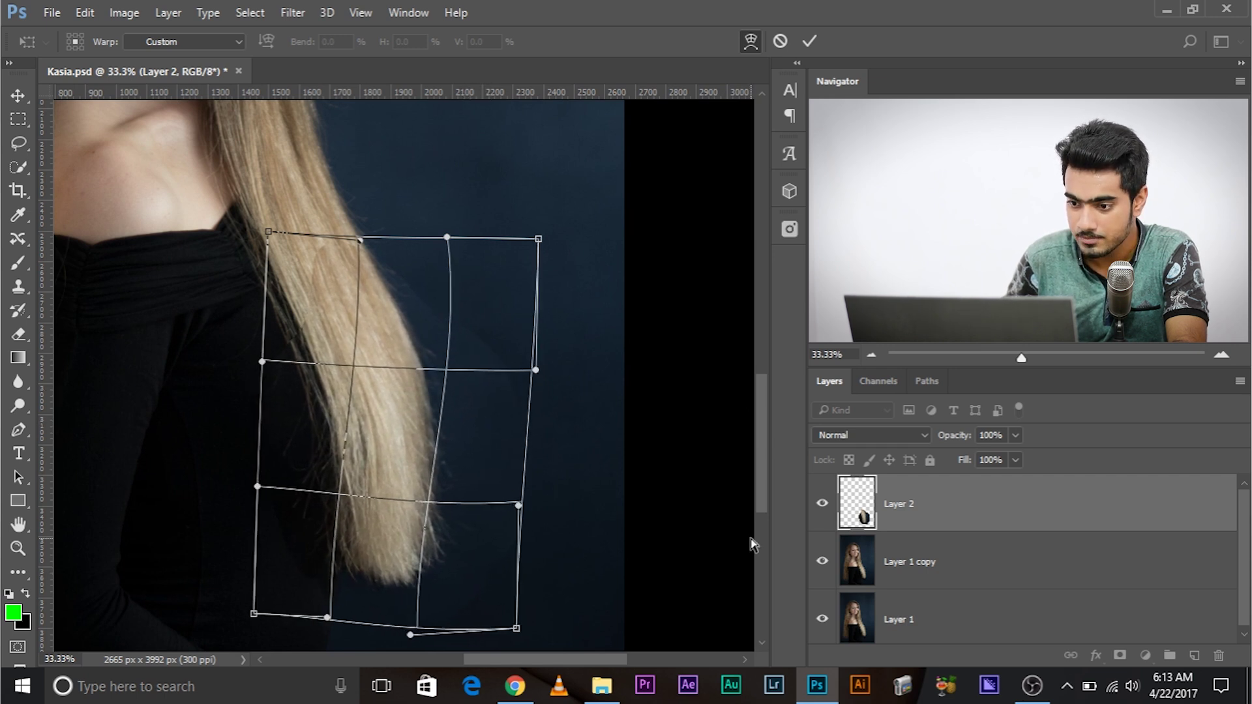
Step: Set the copied hair layer's blend mode to Difference while the warp is still active
{"action": "left_click_drag", "start_coordinate": [442, 436], "coordinate": [442, 375]}
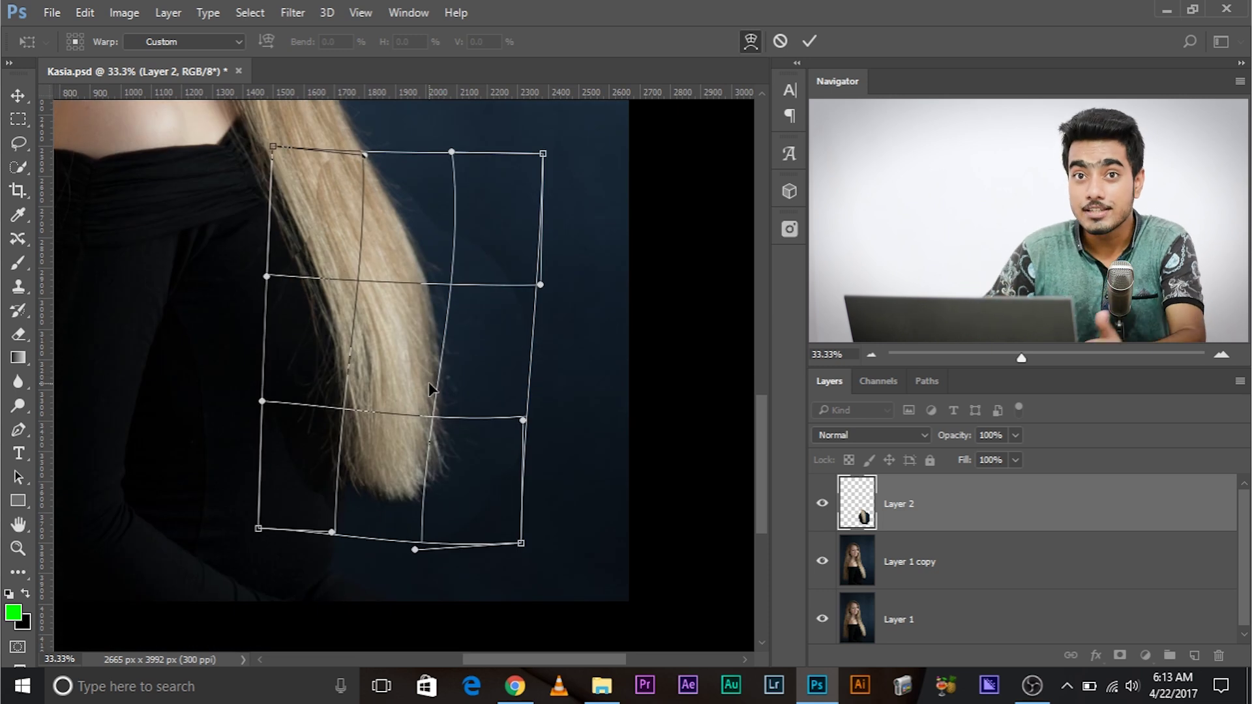
{"action": "left_click", "coordinate": [866, 436]}
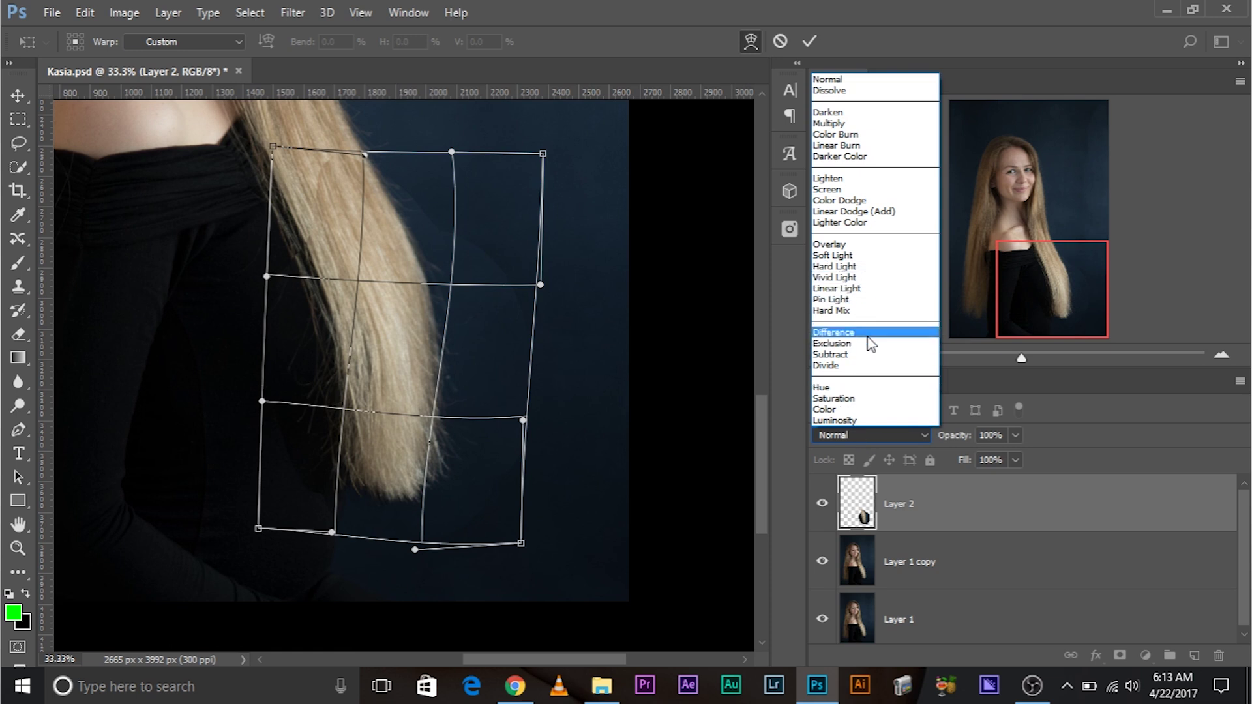
{"action": "left_click", "coordinate": [869, 332]}
Step: Refine the warp near the top and outer edge of the copied hair, using the Difference overlap to match the strands
{"action": "left_click_drag", "start_coordinate": [422, 269], "coordinate": [423, 311]}
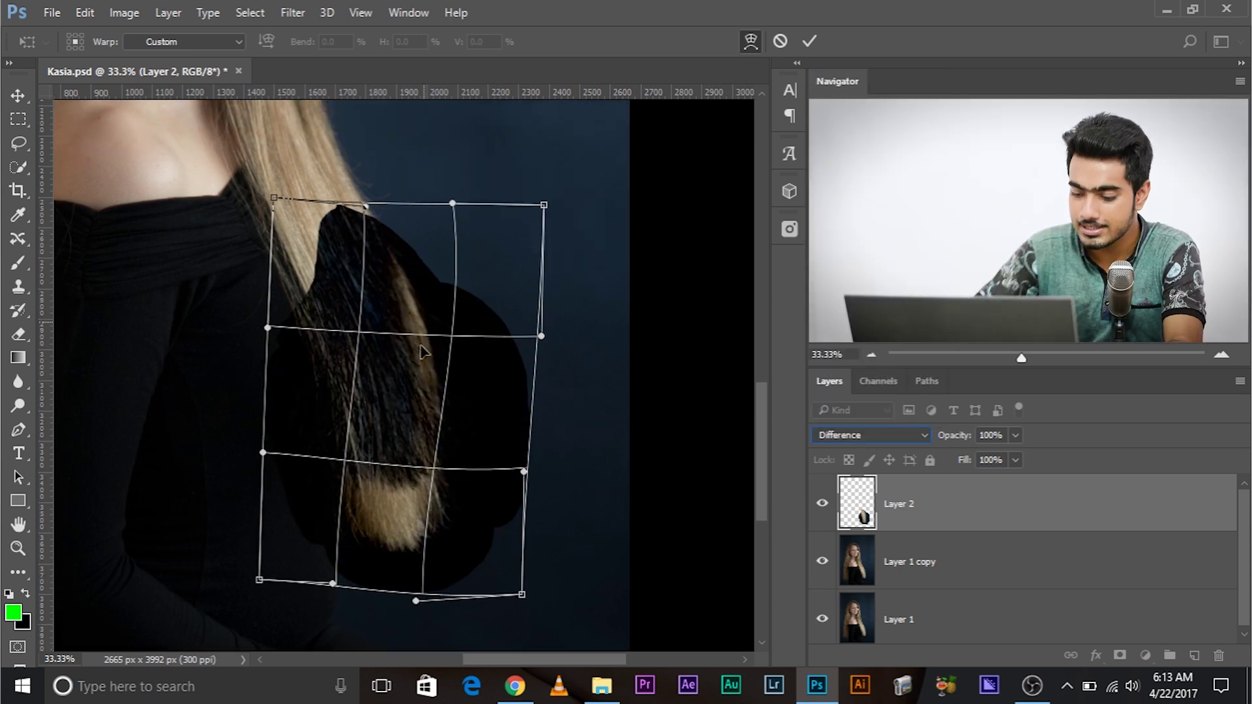
{"action": "key", "text": "ctrl+plus"}
{"action": "left_click_drag", "start_coordinate": [392, 417], "coordinate": [389, 288]}
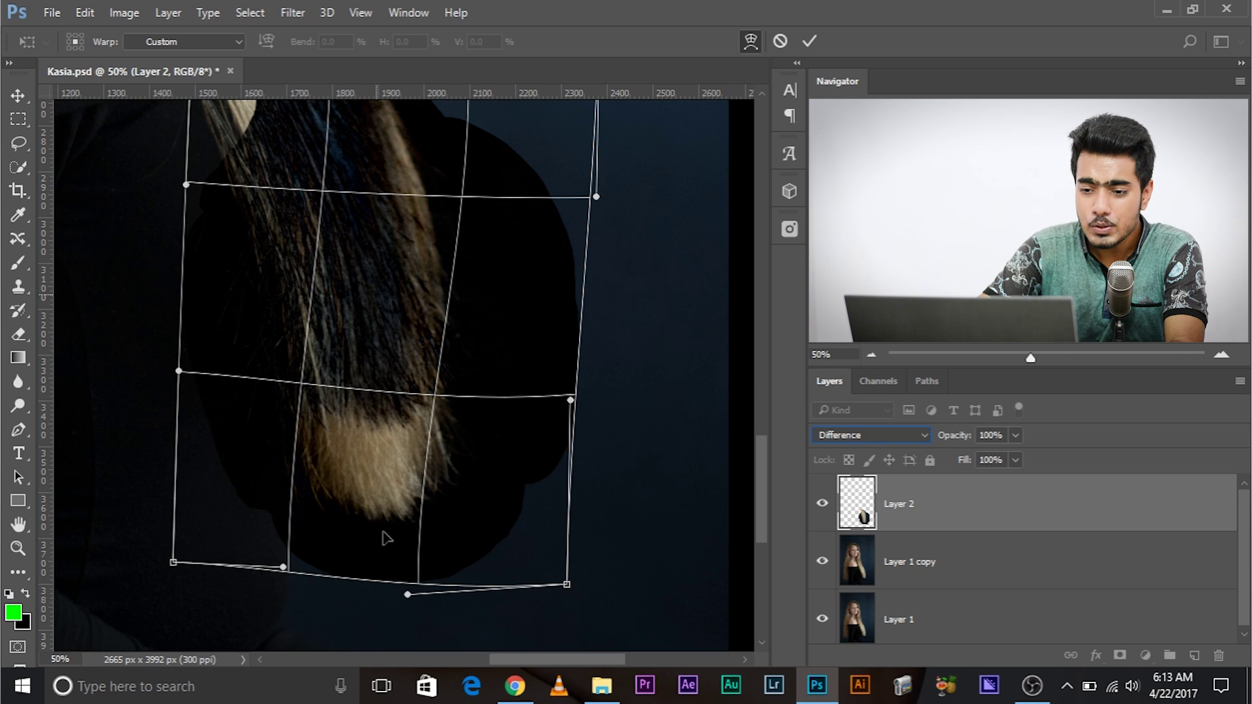
{"action": "key", "text": "ctrl+plus"}
{"action": "left_click_drag", "start_coordinate": [439, 616], "coordinate": [439, 622]}
{"action": "left_click_drag", "start_coordinate": [387, 152], "coordinate": [425, 489]}
{"action": "left_click_drag", "start_coordinate": [428, 412], "coordinate": [427, 417]}
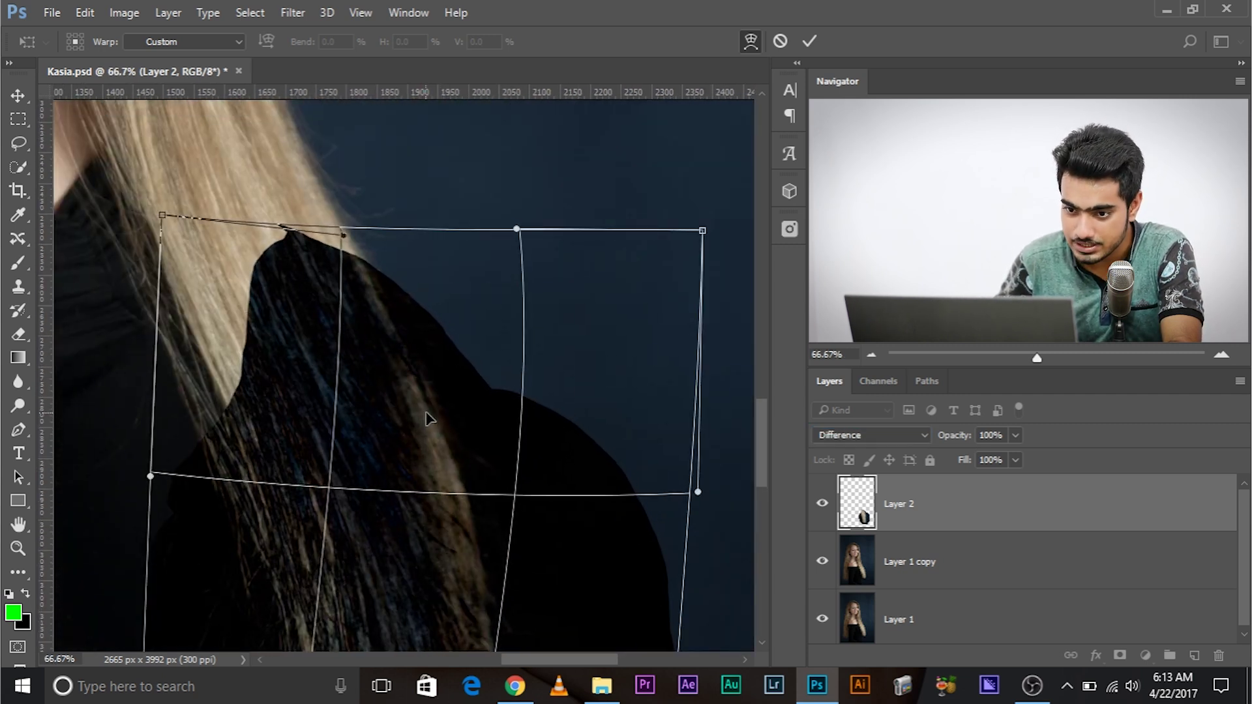
{"action": "left_click_drag", "start_coordinate": [331, 294], "coordinate": [342, 283]}
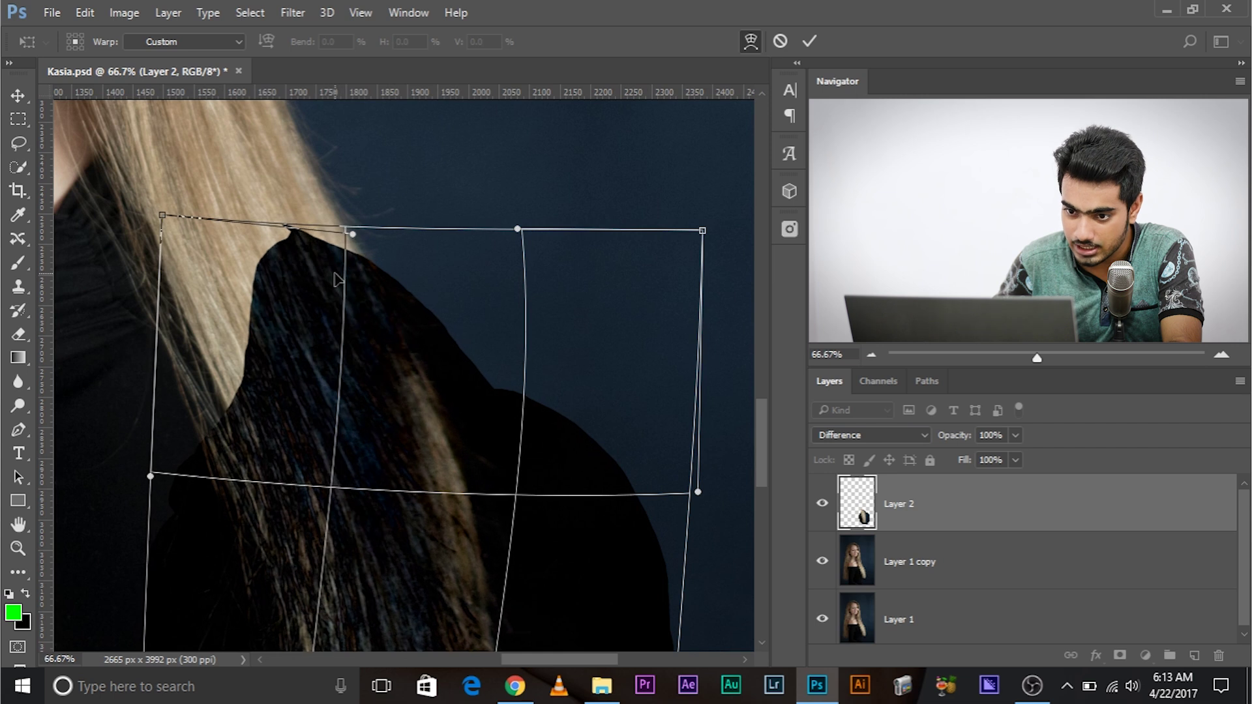
{"action": "left_click_drag", "start_coordinate": [474, 468], "coordinate": [485, 493]}
Step: Return from Warp to Free Transform and move the copied hair lower, to about X 1973 px and Y 3276 px
{"action": "left_click_drag", "start_coordinate": [329, 296], "coordinate": [327, 277]}
{"action": "left_click_drag", "start_coordinate": [332, 390], "coordinate": [344, 228]}
{"action": "left_click_drag", "start_coordinate": [358, 429], "coordinate": [343, 237]}
{"action": "mouse_move", "coordinate": [431, 342]}
{"action": "left_mouse_down"}
{"action": "mouse_move", "coordinate": [447, 503]}
{"action": "mouse_move", "coordinate": [405, 276]}
{"action": "mouse_move", "coordinate": [424, 347]}
{"action": "left_mouse_up"}
{"action": "right_click", "coordinate": [405, 238]}
{"action": "left_click", "coordinate": [424, 249]}
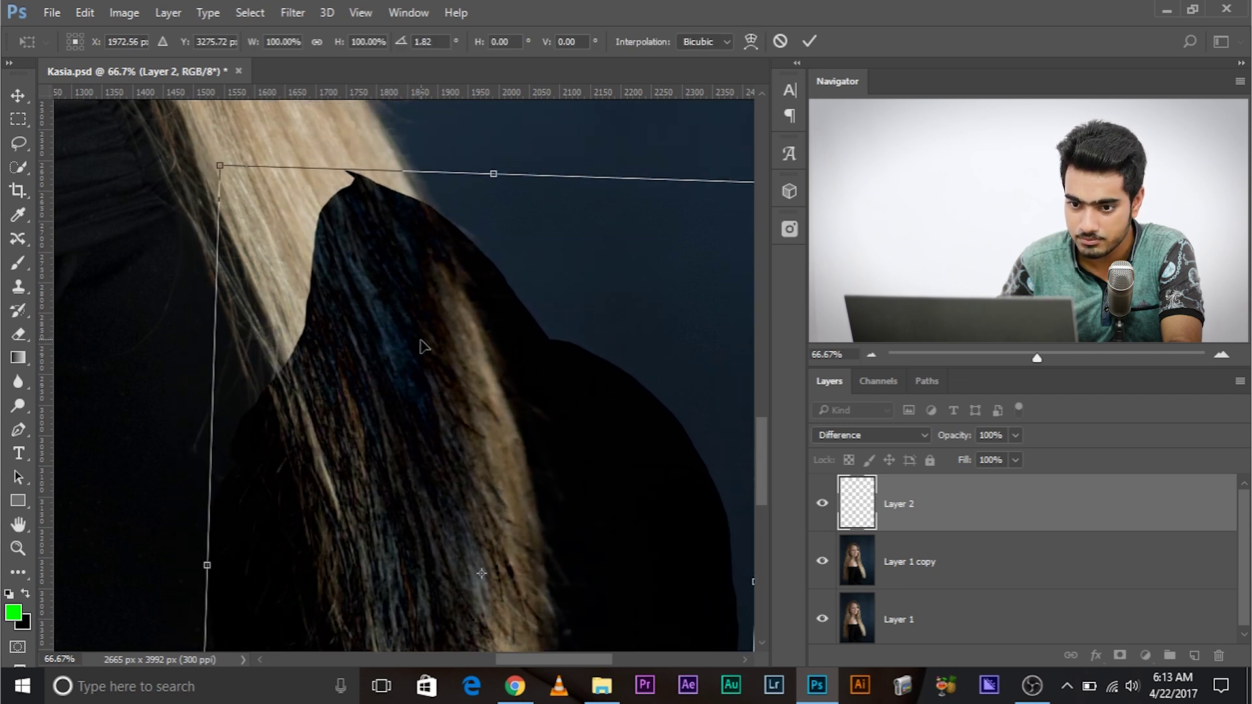
{"action": "left_click_drag", "start_coordinate": [408, 514], "coordinate": [337, 240]}
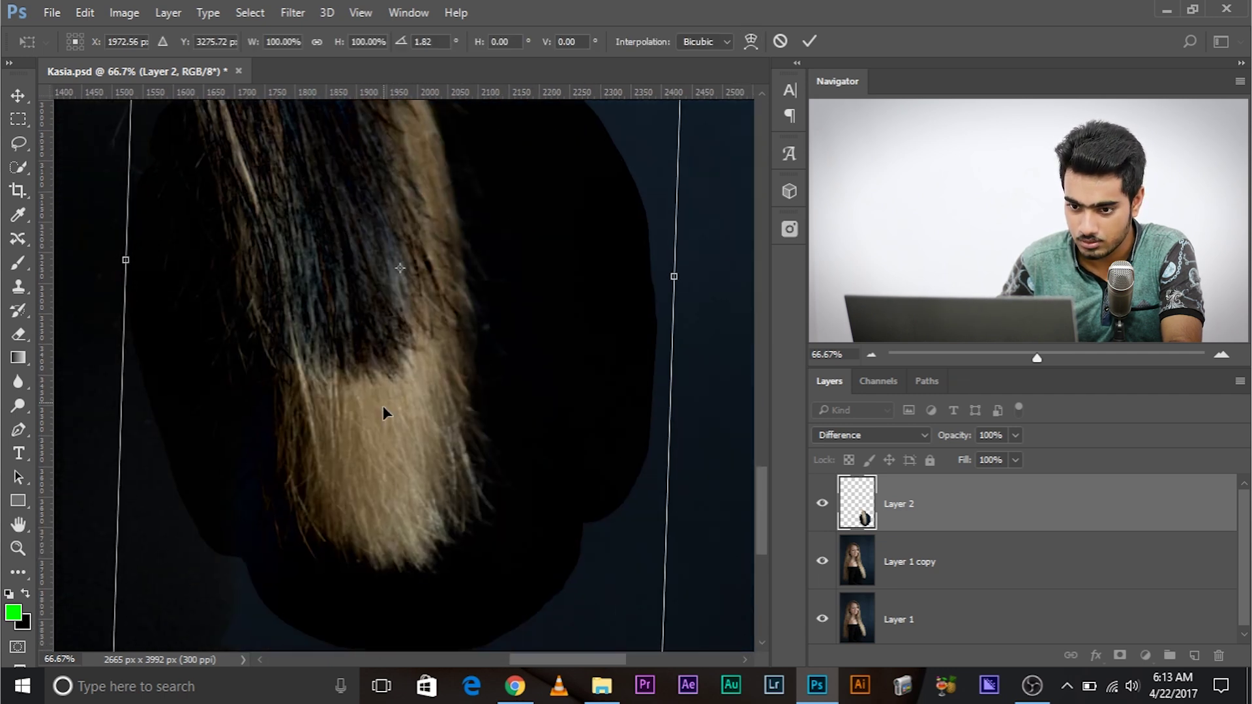
{"action": "left_click_drag", "start_coordinate": [374, 261], "coordinate": [436, 542]}
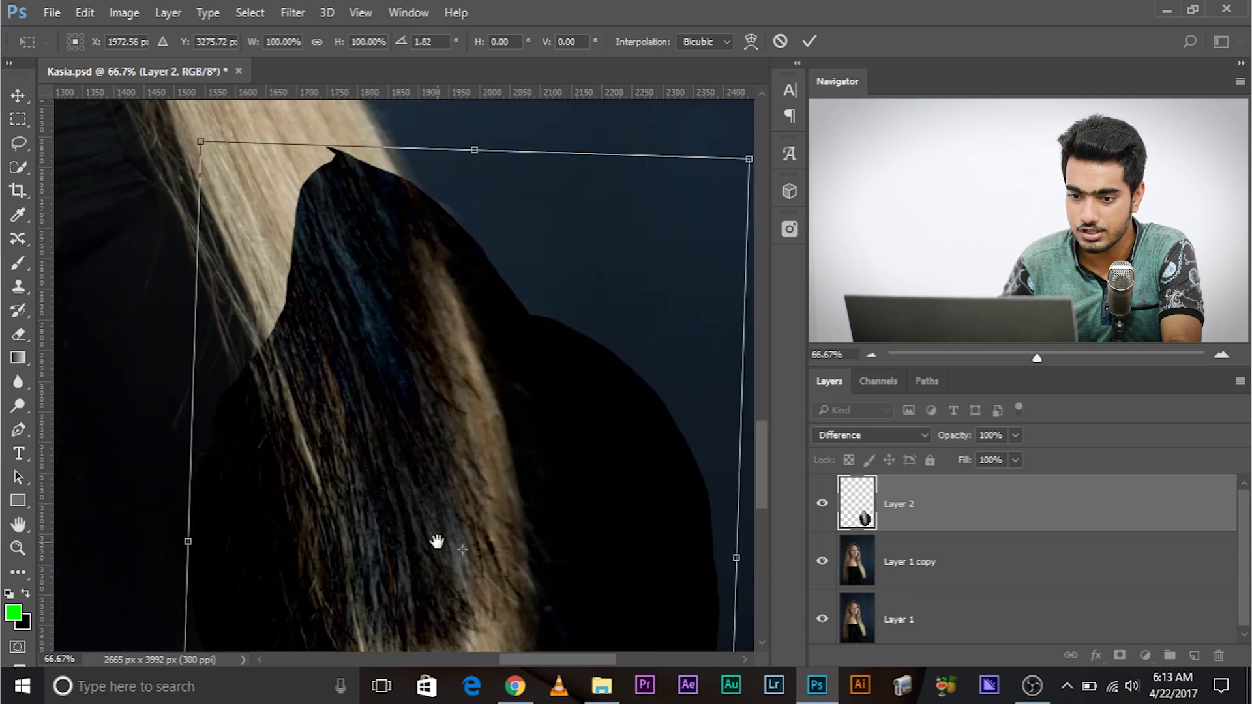
Step: Switch back to Warp and bend the middle and lower end of the repositioned hair to follow the strands beneath
{"action": "right_click", "coordinate": [389, 294]}
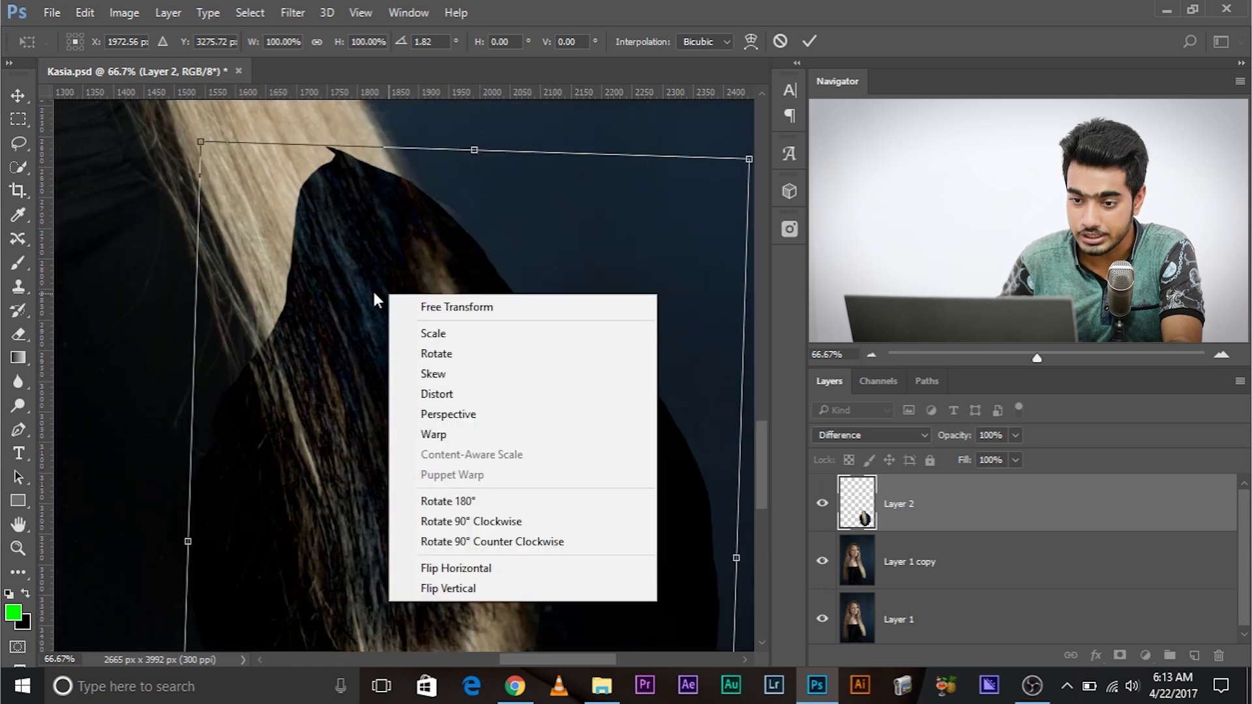
{"action": "left_click", "coordinate": [431, 434]}
{"action": "left_click_drag", "start_coordinate": [424, 339], "coordinate": [446, 246]}
{"action": "left_click_drag", "start_coordinate": [441, 360], "coordinate": [380, 165]}
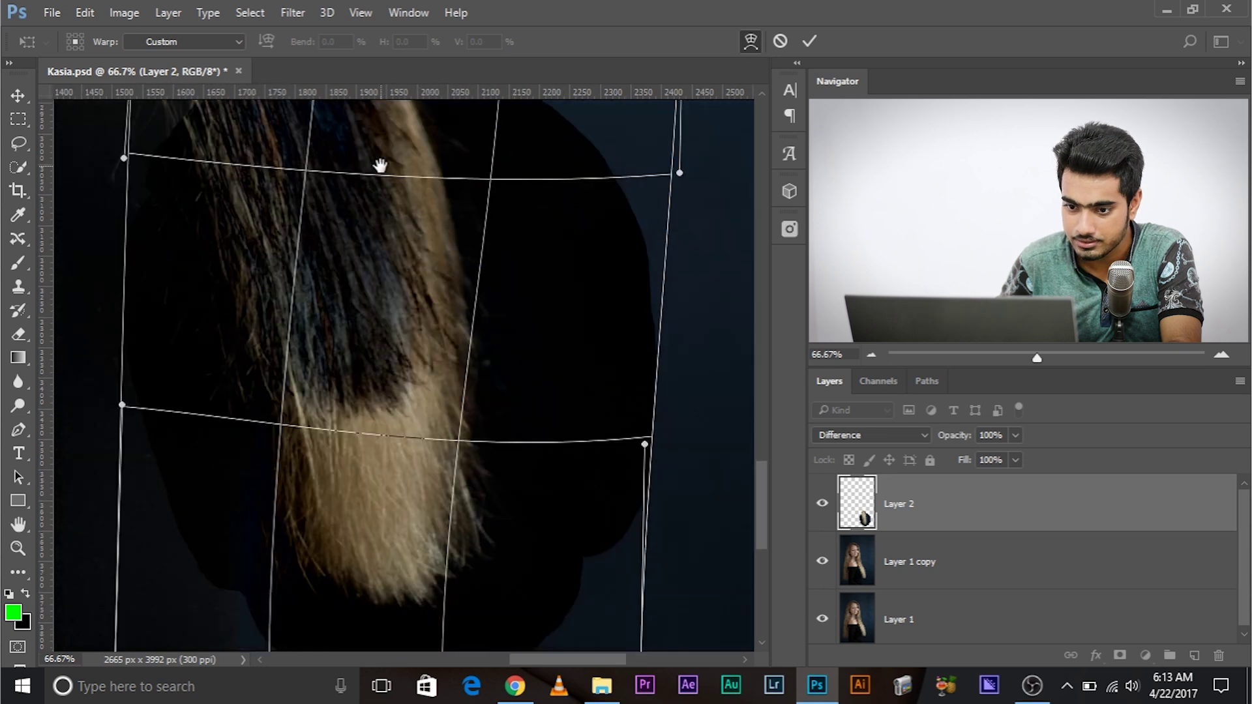
{"action": "left_click_drag", "start_coordinate": [315, 480], "coordinate": [299, 485]}
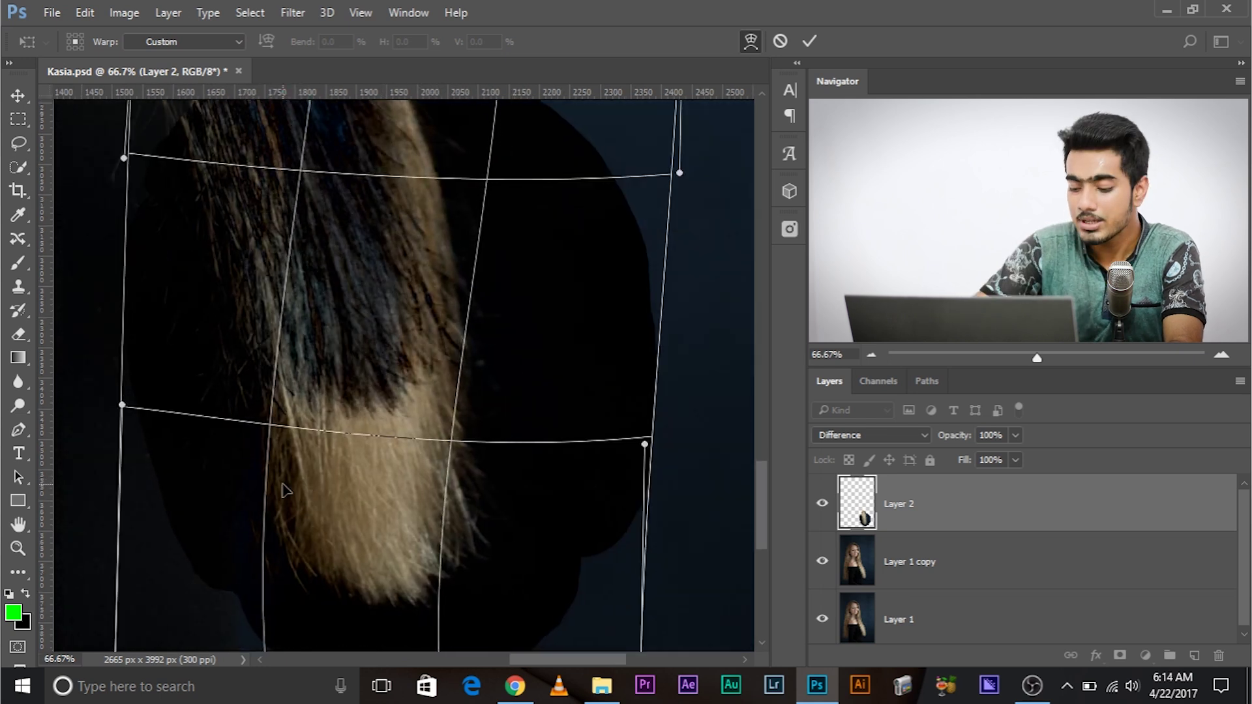
Step: Nudge the warp along the middle and lower sides of the copied hair until its strands follow those beneath in Difference mode
{"action": "key", "text": "ctrl+minus"}
{"action": "key", "text": "ctrl+minus"}
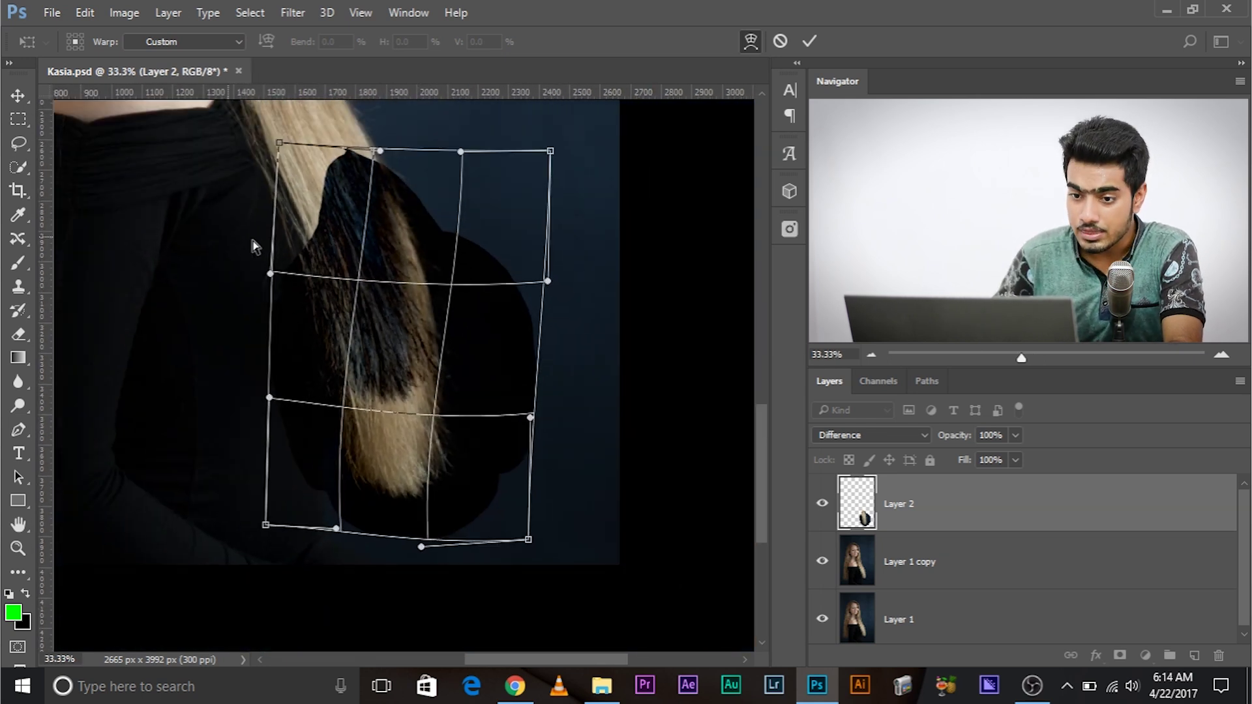
{"action": "left_click_drag", "start_coordinate": [463, 345], "coordinate": [454, 346]}
{"action": "left_click_drag", "start_coordinate": [335, 446], "coordinate": [316, 450]}
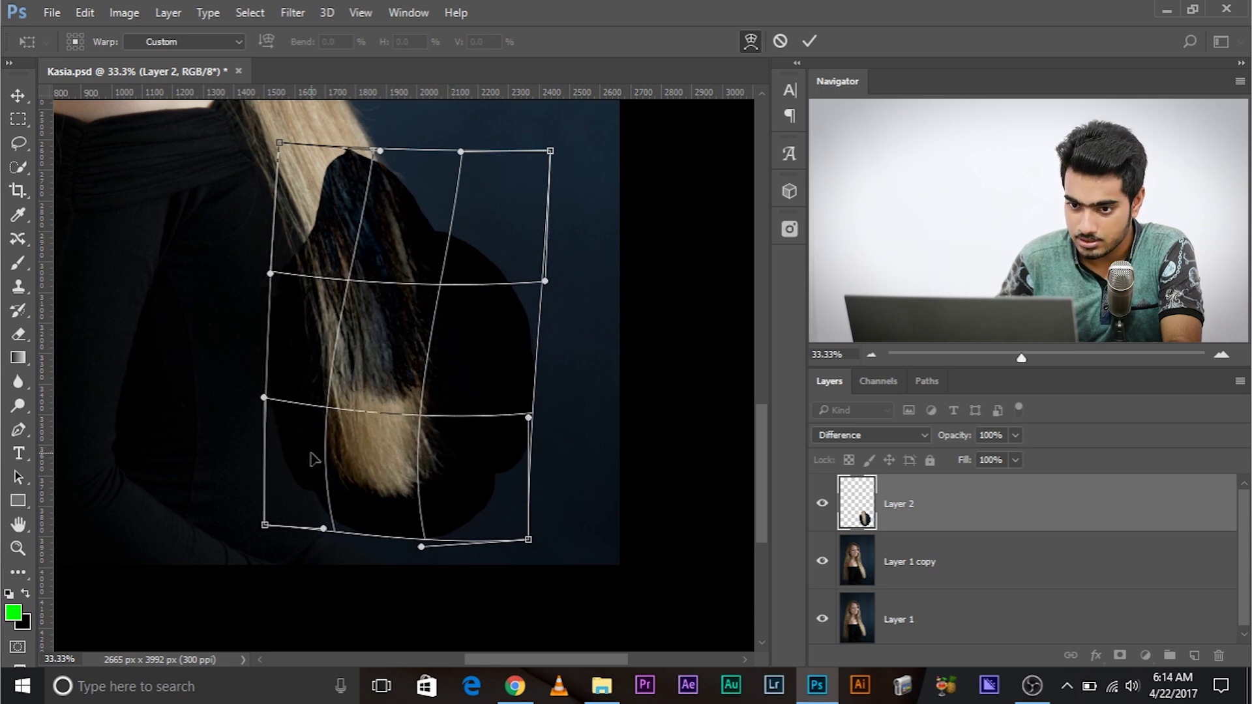
{"action": "left_click_drag", "start_coordinate": [287, 244], "coordinate": [294, 242]}
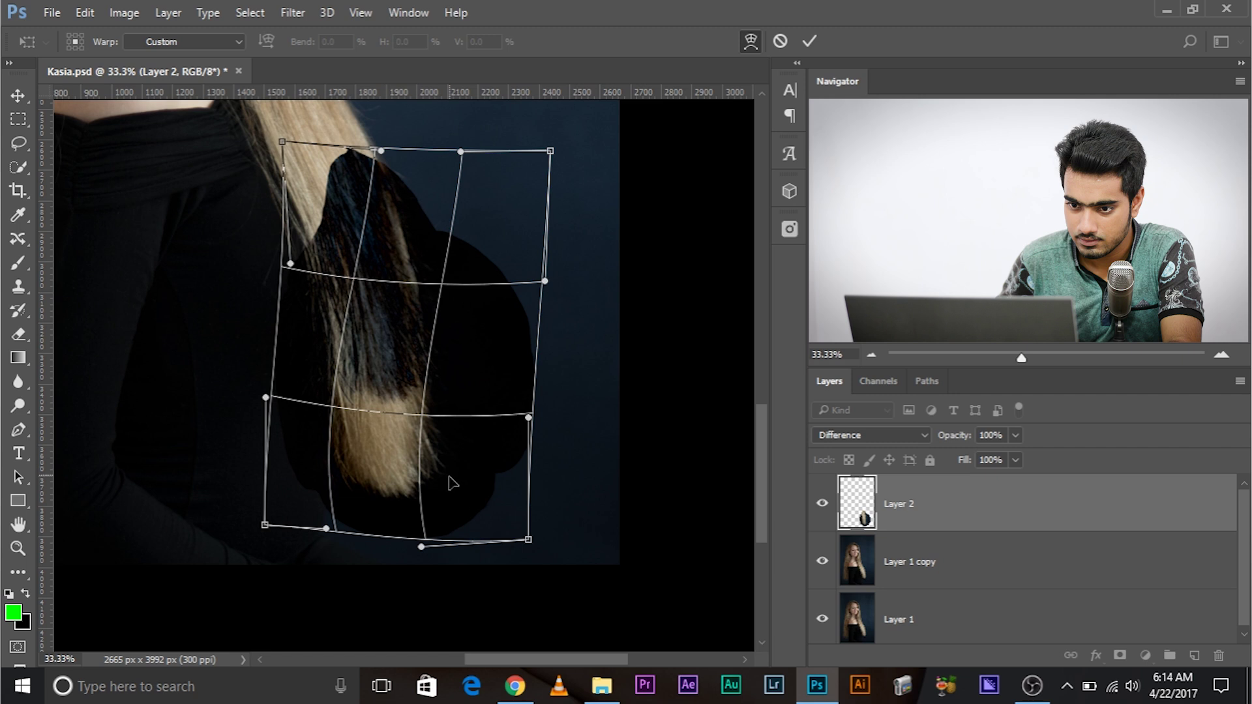
{"action": "left_click_drag", "start_coordinate": [460, 502], "coordinate": [463, 502]}
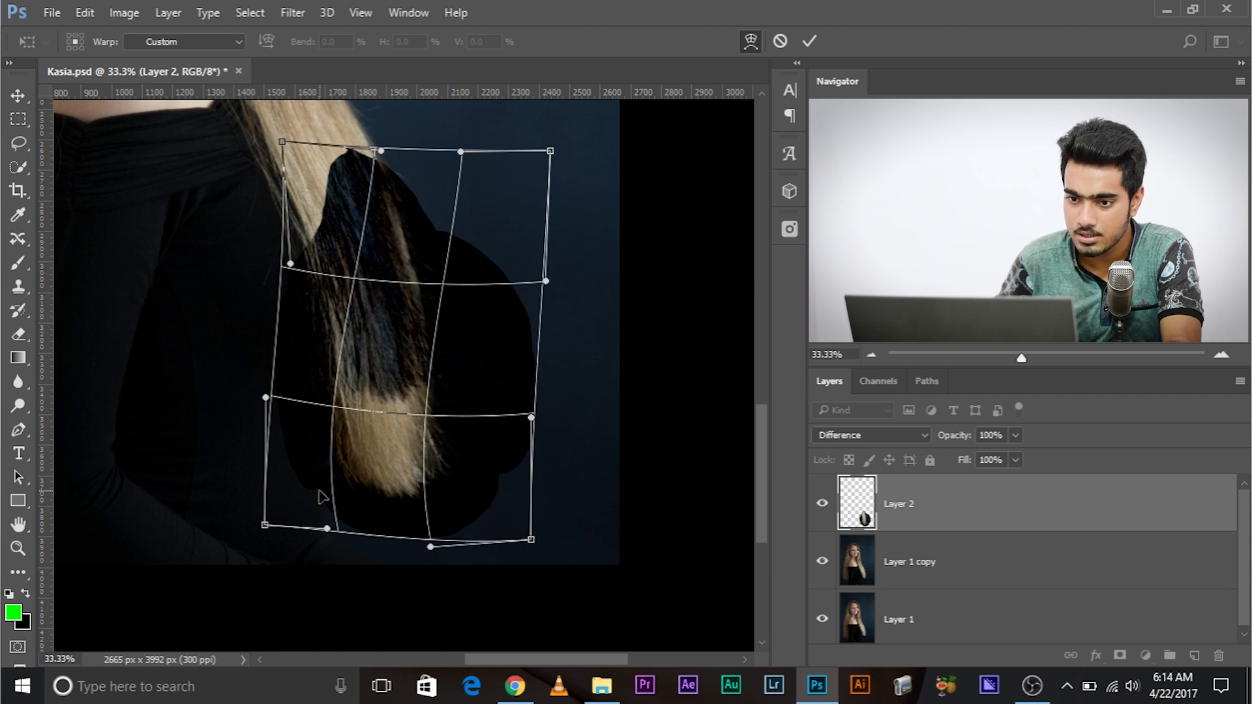
{"action": "left_click_drag", "start_coordinate": [319, 496], "coordinate": [308, 493]}
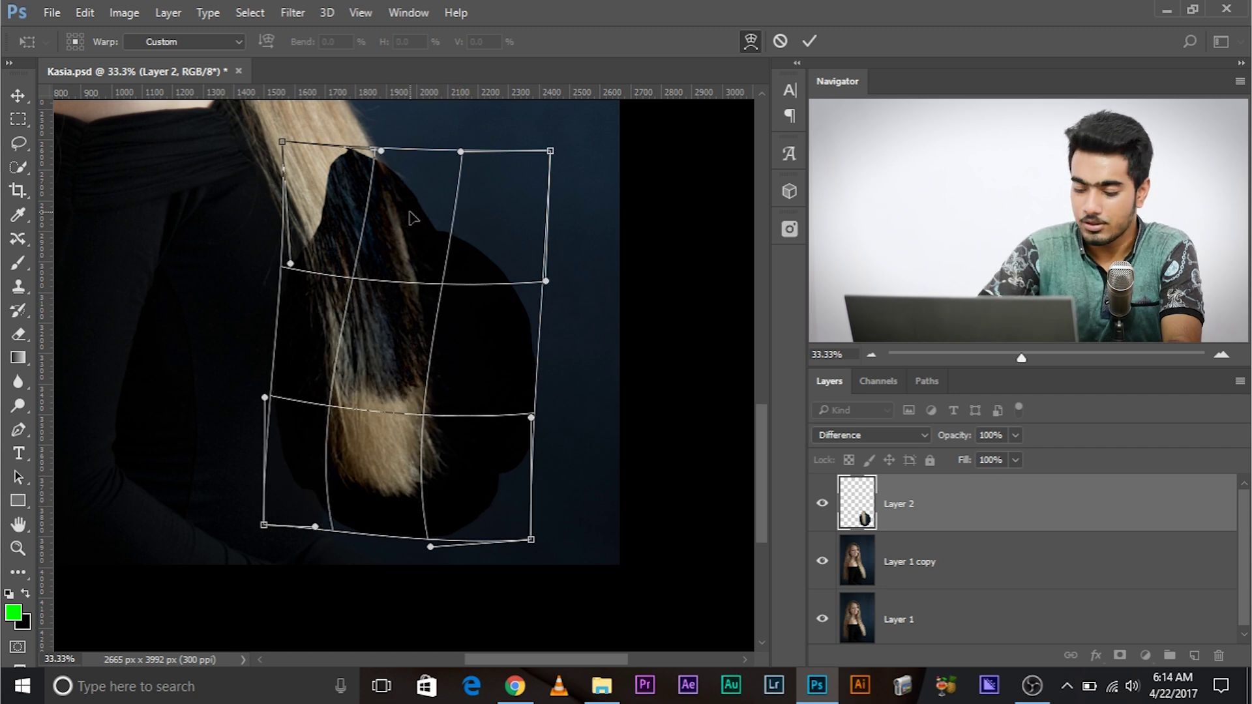
Step: Adjust the warp slightly at the upper outer edge of the copied hair and set Layer 2's blend mode to Normal
{"action": "key", "text": "ctrl+plus"}
{"action": "key", "text": "ctrl+plus"}
{"action": "left_click_drag", "start_coordinate": [396, 206], "coordinate": [389, 469]}
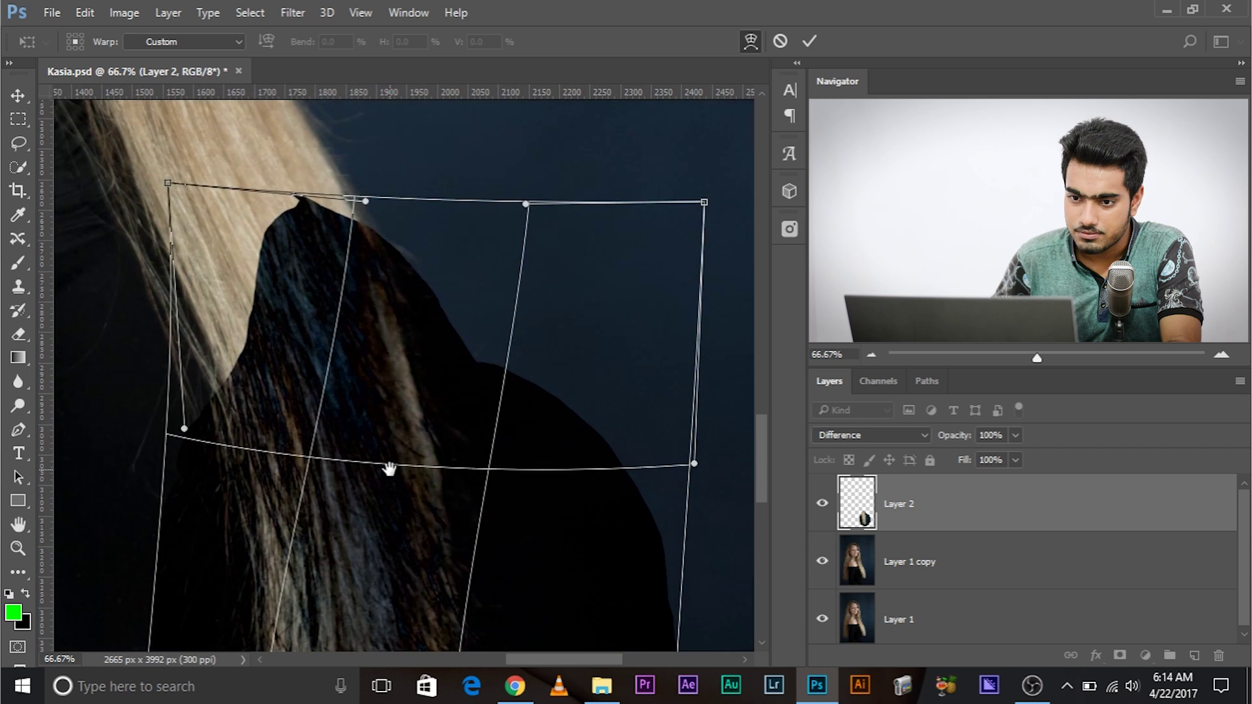
{"action": "mouse_move", "coordinate": [435, 272]}
{"action": "left_mouse_down"}
{"action": "mouse_move", "coordinate": [424, 271]}
{"action": "mouse_move", "coordinate": [432, 279]}
{"action": "left_mouse_up"}
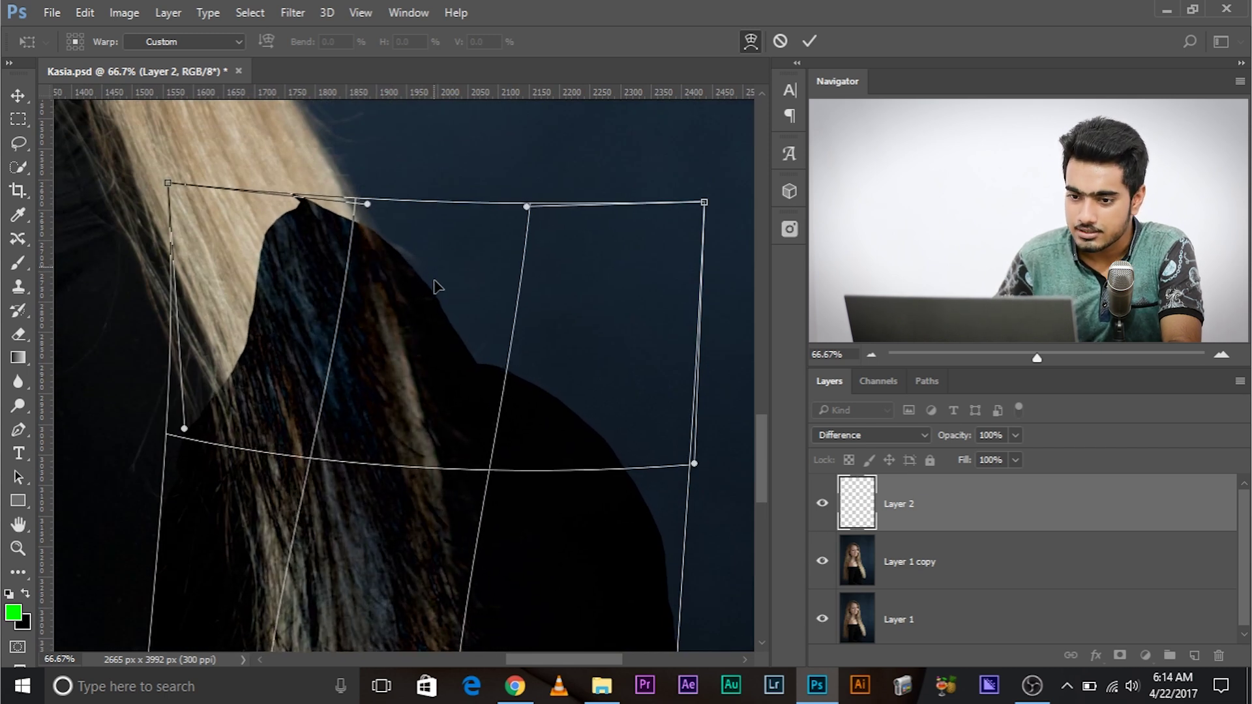
{"action": "left_click", "coordinate": [845, 436]}
{"action": "left_click", "coordinate": [855, 84]}
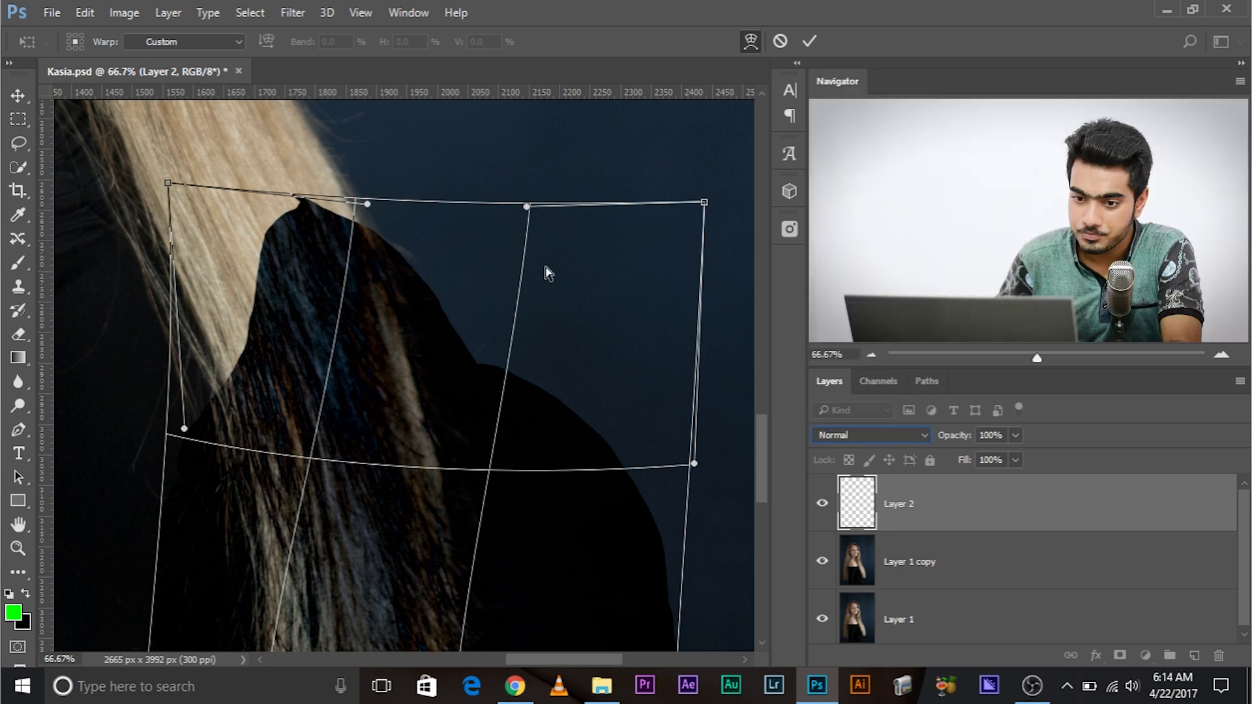
Step: Fine-tune the warp around the upper seam so the copied hair's outer and inner edges meet the original, and commit the transform
{"action": "left_click_drag", "start_coordinate": [405, 249], "coordinate": [397, 250]}
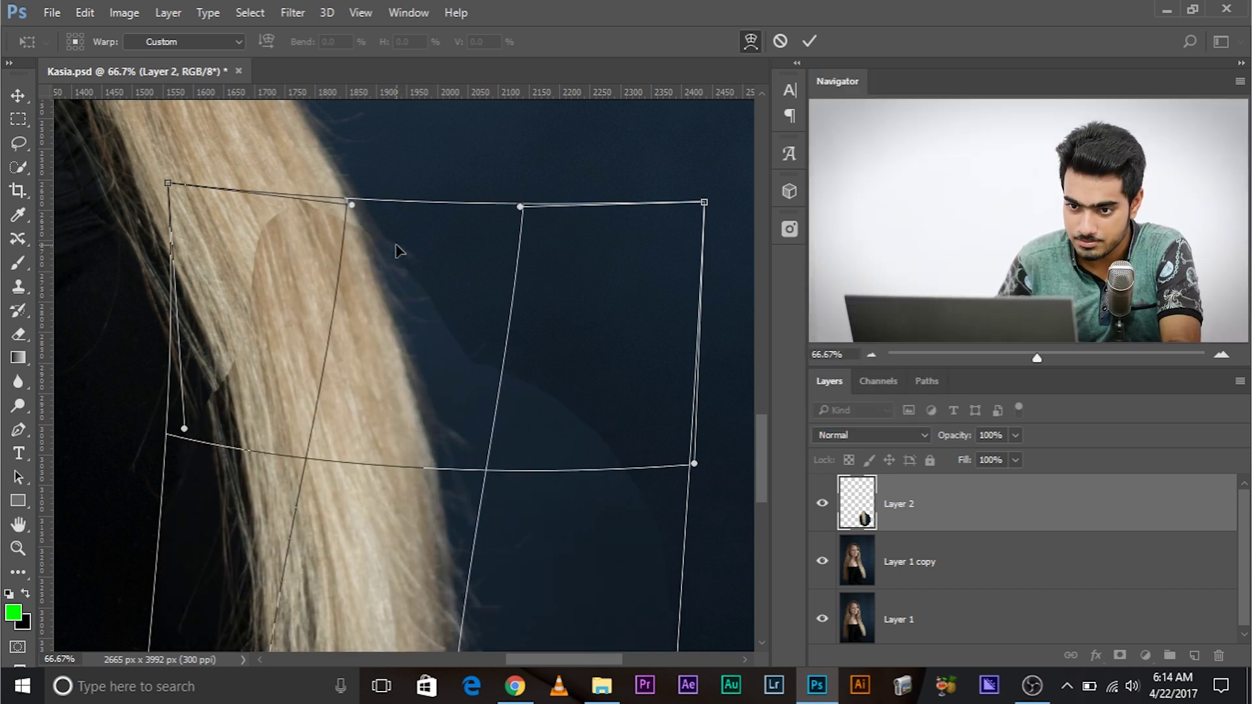
{"action": "left_click_drag", "start_coordinate": [393, 352], "coordinate": [393, 328]}
{"action": "left_click_drag", "start_coordinate": [228, 363], "coordinate": [218, 365]}
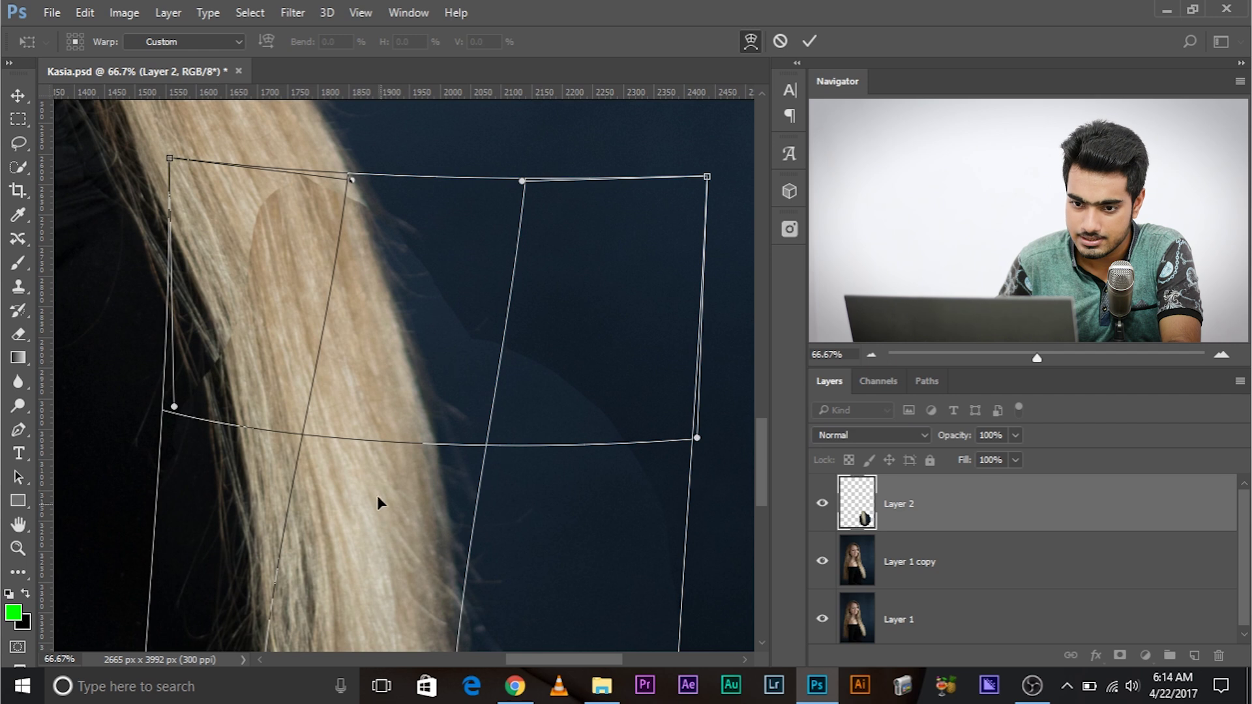
{"action": "left_click_drag", "start_coordinate": [377, 498], "coordinate": [378, 467]}
{"action": "left_click_drag", "start_coordinate": [308, 346], "coordinate": [252, 275]}
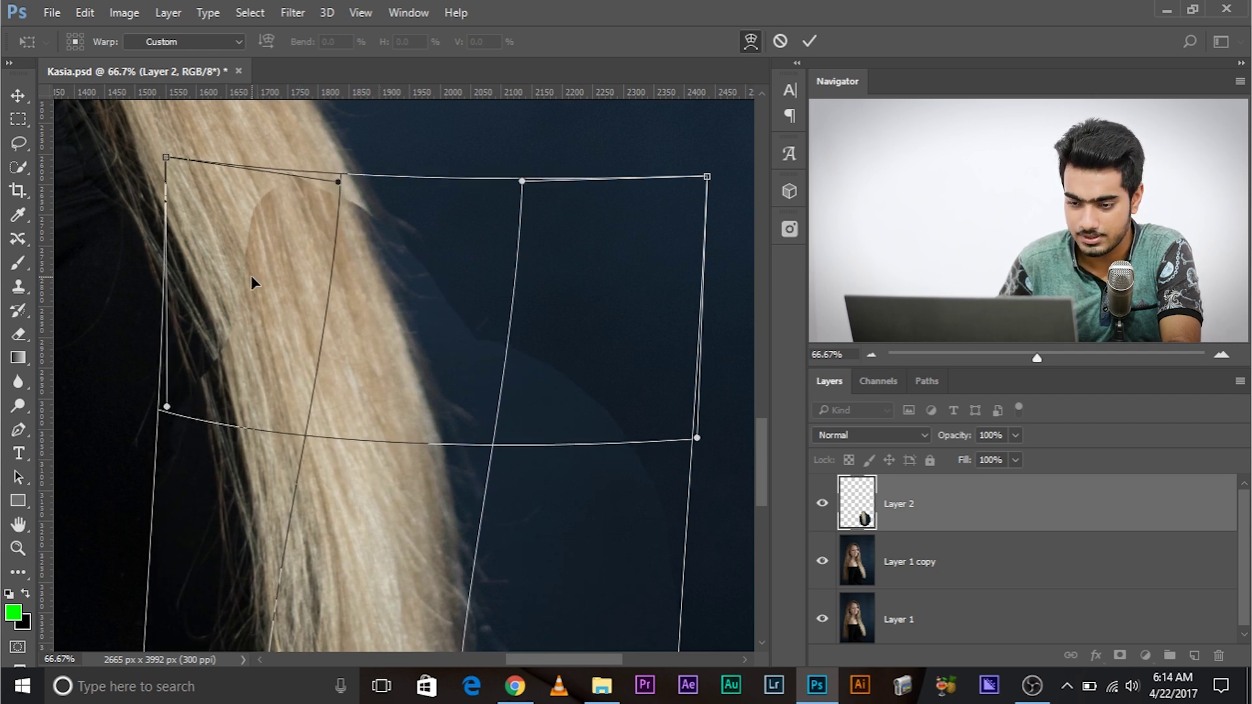
{"action": "left_click_drag", "start_coordinate": [411, 210], "coordinate": [418, 198]}
{"action": "left_click_drag", "start_coordinate": [221, 277], "coordinate": [214, 275]}
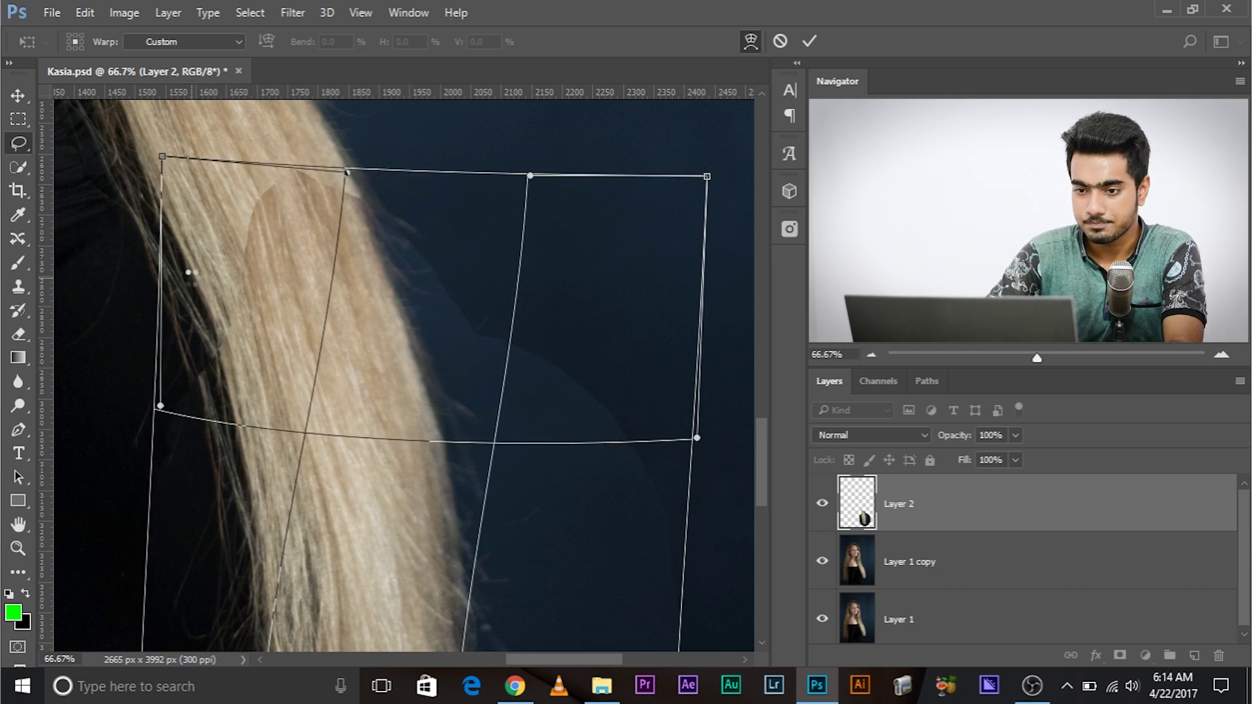
{"action": "key", "text": "Return"}
{"action": "key", "text": "ctrl+minus"}
{"action": "key", "text": "ctrl+minus"}
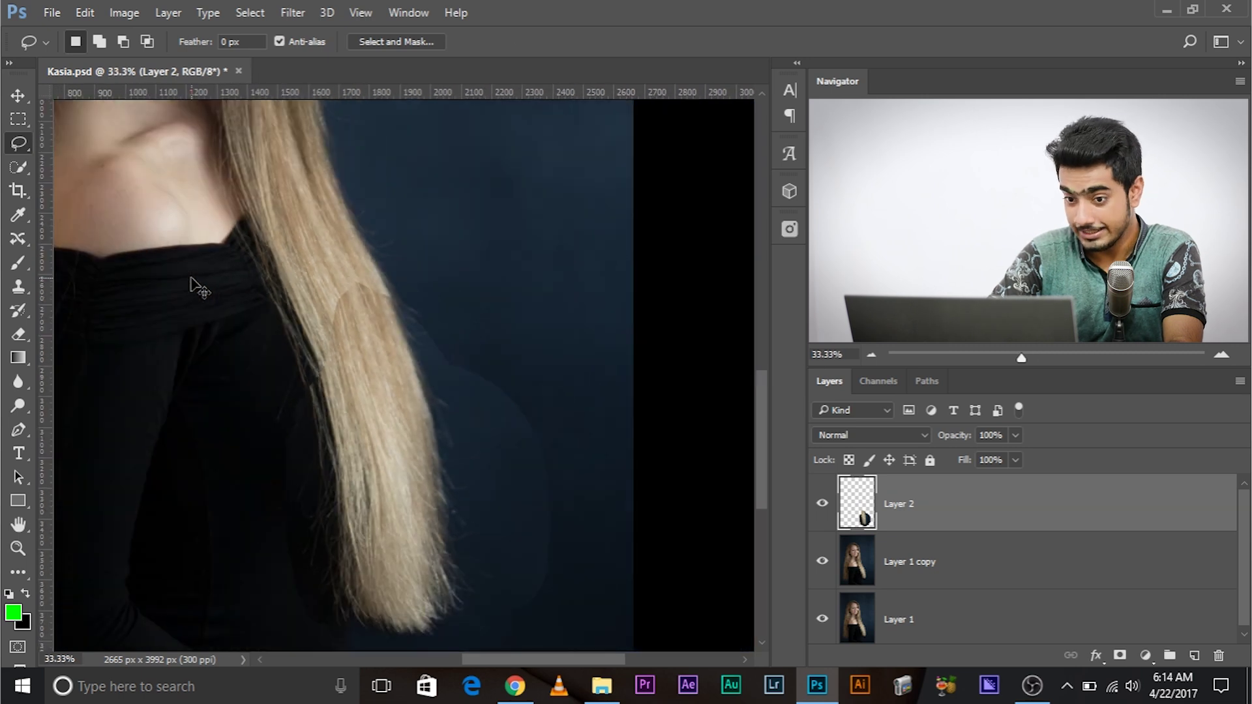
Step: Add a layer mask to Layer 2 and ready the Brush tool with black and 20% flow
{"action": "key", "text": "ctrl+plus"}
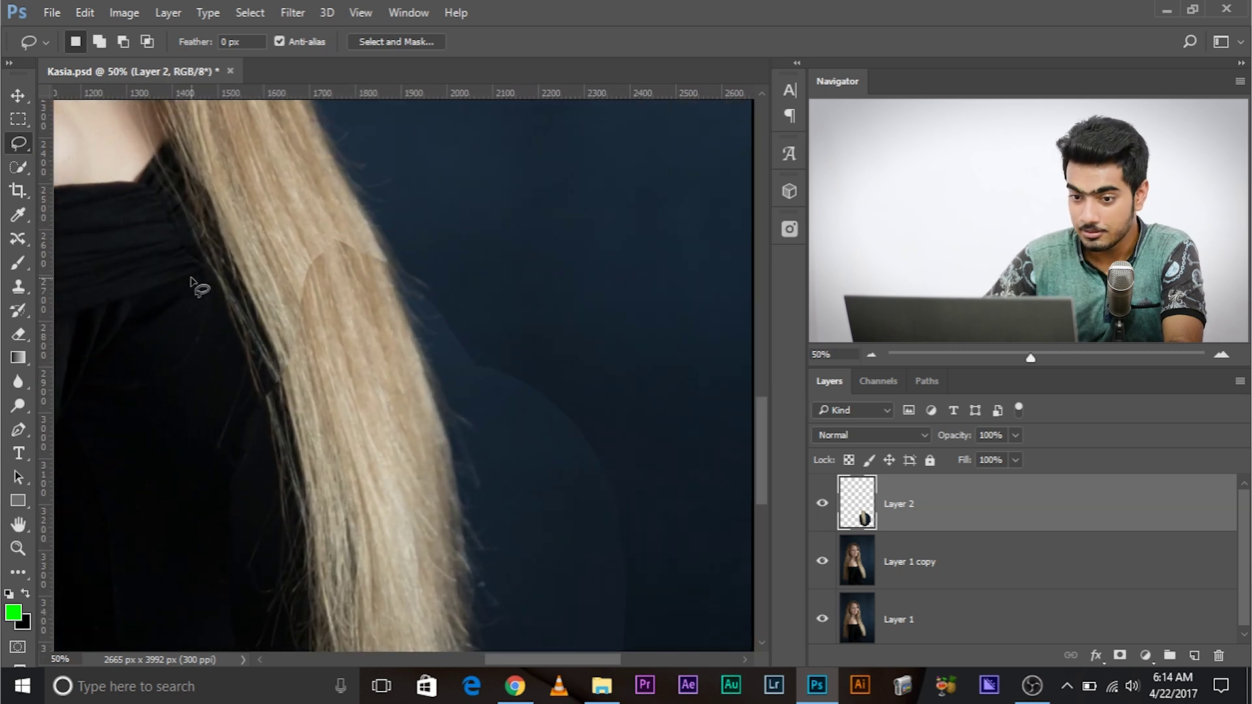
{"action": "left_click", "coordinate": [1119, 656]}
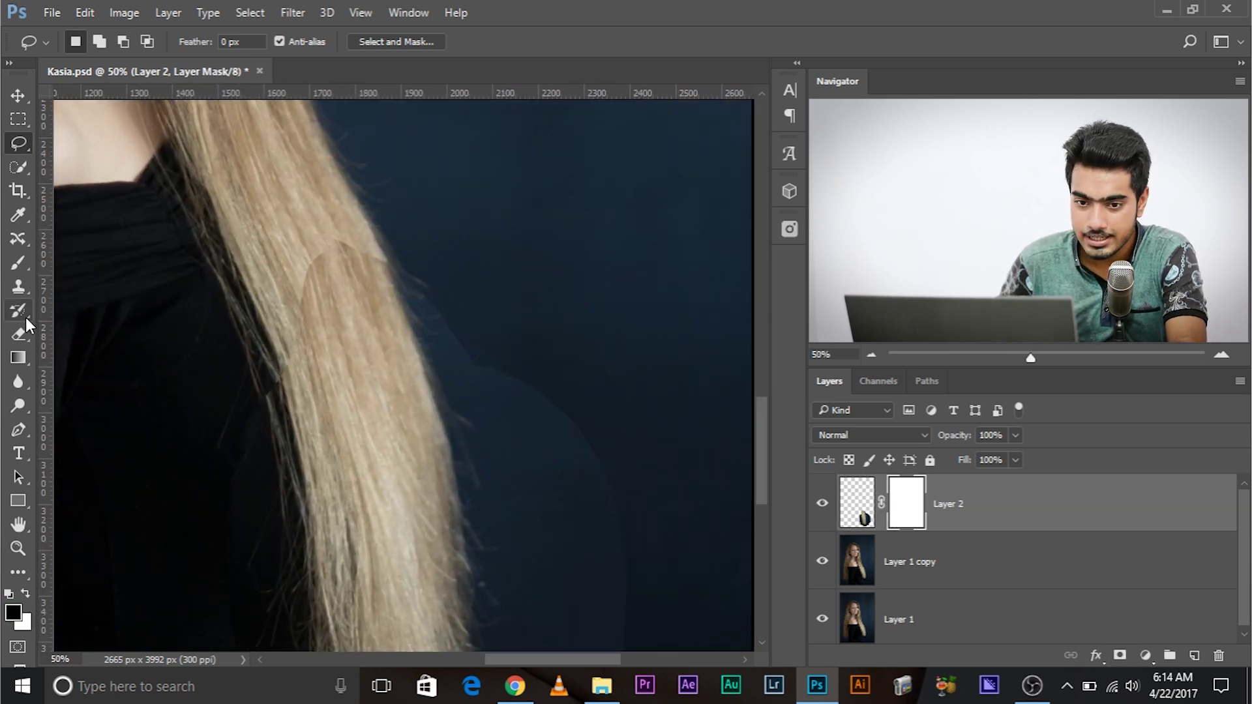
{"action": "left_click", "coordinate": [21, 266]}
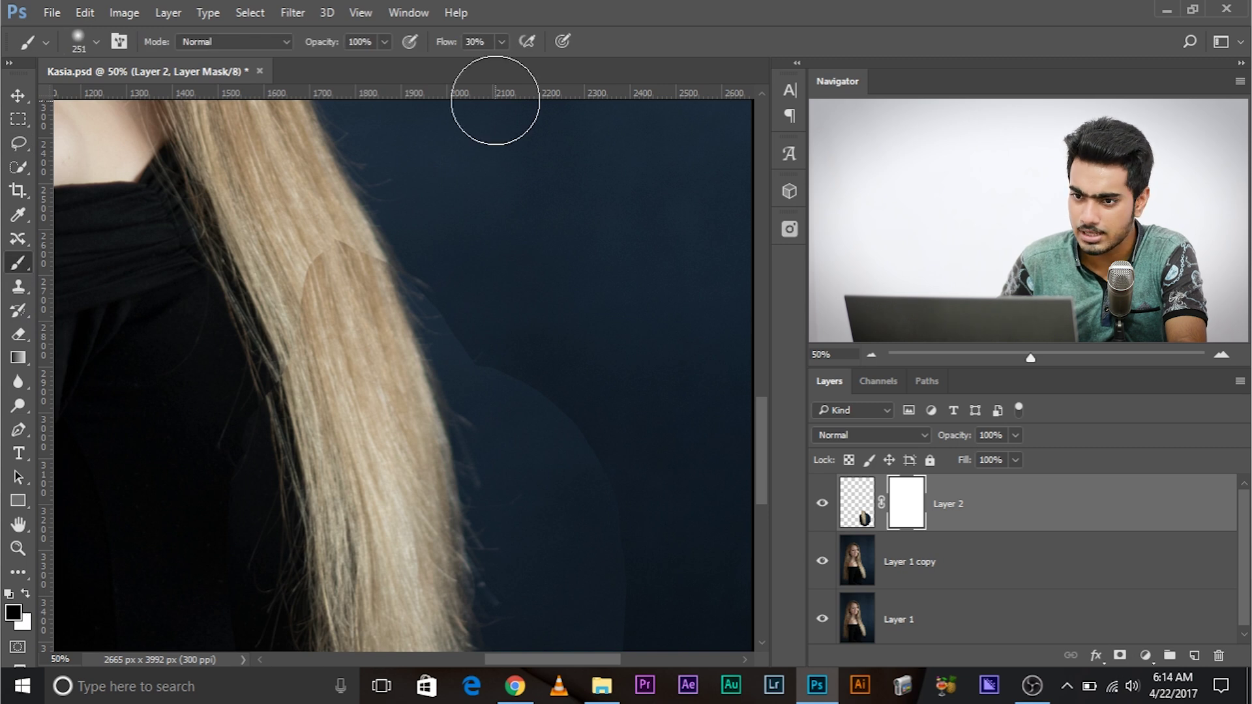
{"action": "type", "text": "20"}
{"action": "key", "text": "Return"}
Step: Paint black on Layer 2's mask over the top edge of the copied hair to blend the seam into the original strands
{"action": "mouse_move", "coordinate": [213, 412]}
{"action": "left_mouse_down"}
{"action": "mouse_move", "coordinate": [212, 380]}
{"action": "mouse_move", "coordinate": [179, 455]}
{"action": "left_mouse_up"}
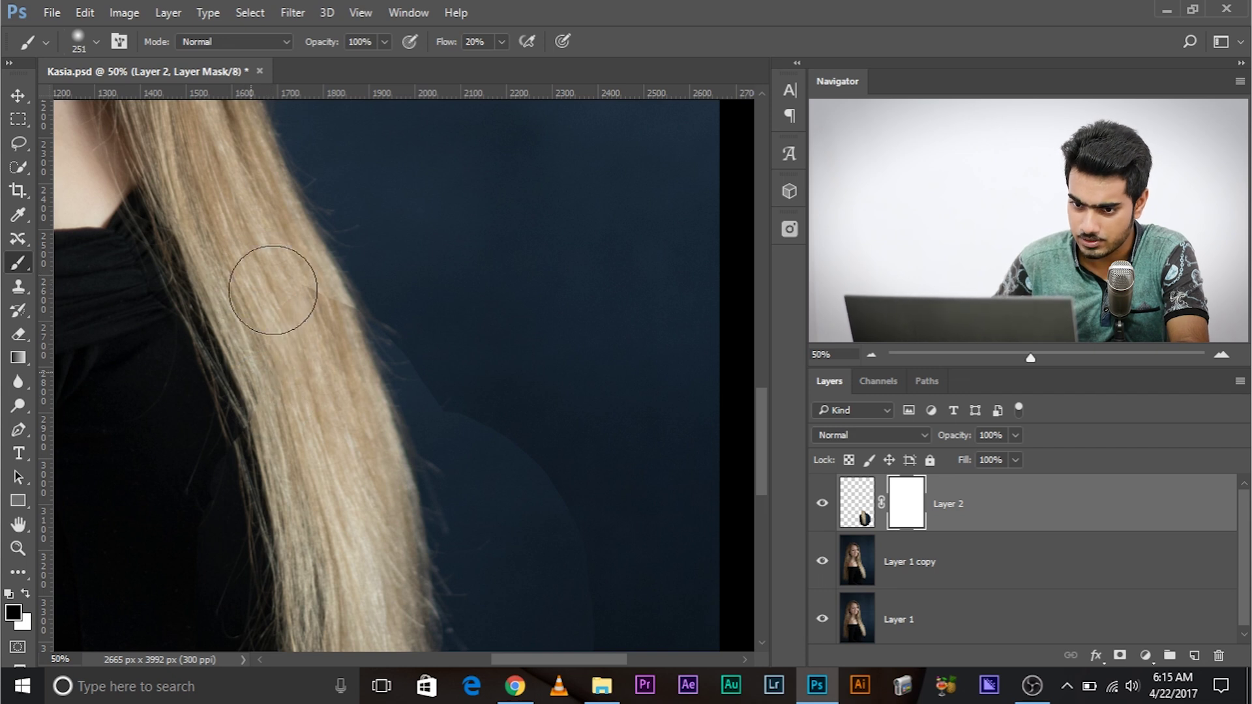
{"action": "mouse_move", "coordinate": [346, 273]}
{"action": "left_mouse_down"}
{"action": "mouse_move", "coordinate": [216, 445]}
{"action": "mouse_move", "coordinate": [216, 403]}
{"action": "mouse_move", "coordinate": [217, 423]}
{"action": "left_mouse_up"}
{"action": "mouse_move", "coordinate": [235, 439]}
{"action": "left_mouse_down"}
{"action": "mouse_move", "coordinate": [229, 369]}
{"action": "mouse_move", "coordinate": [200, 329]}
{"action": "left_mouse_up"}
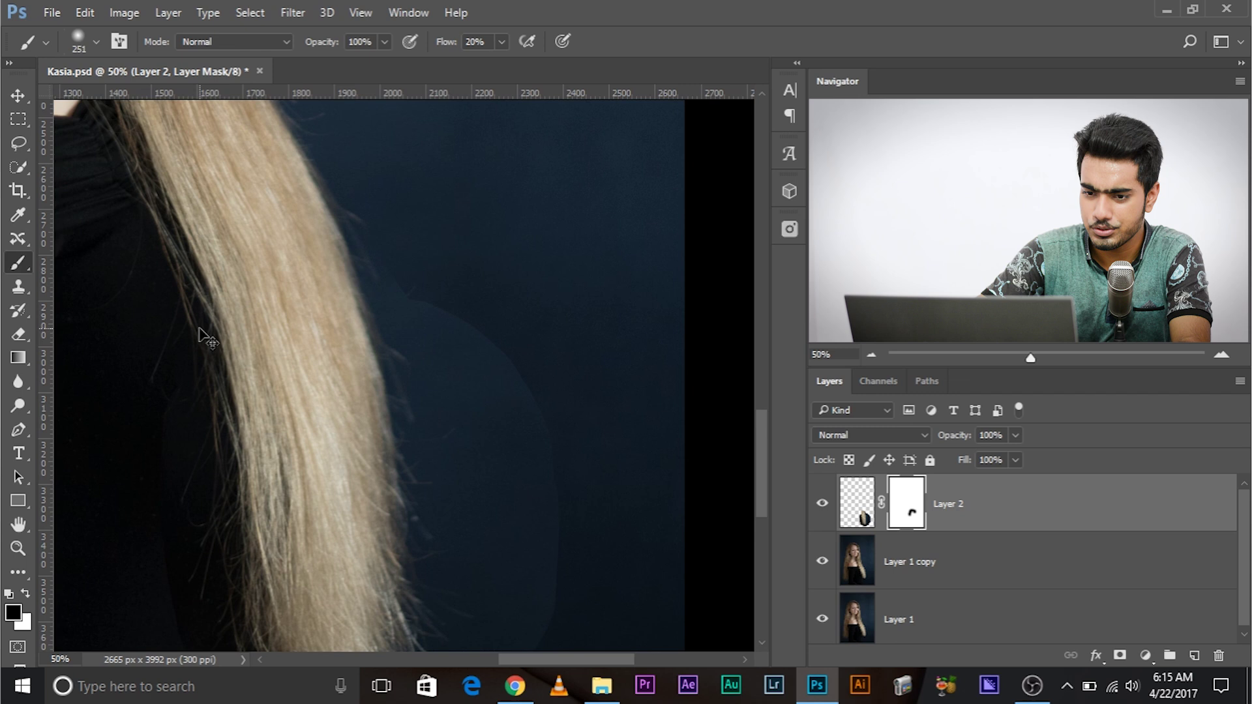
Step: Mask out the copied patch's edge over the black dress along the hair's inner side, restoring over-masked strands with white
{"action": "key", "text": "ctrl+plus"}
{"action": "left_click_drag", "start_coordinate": [174, 274], "coordinate": [262, 243]}
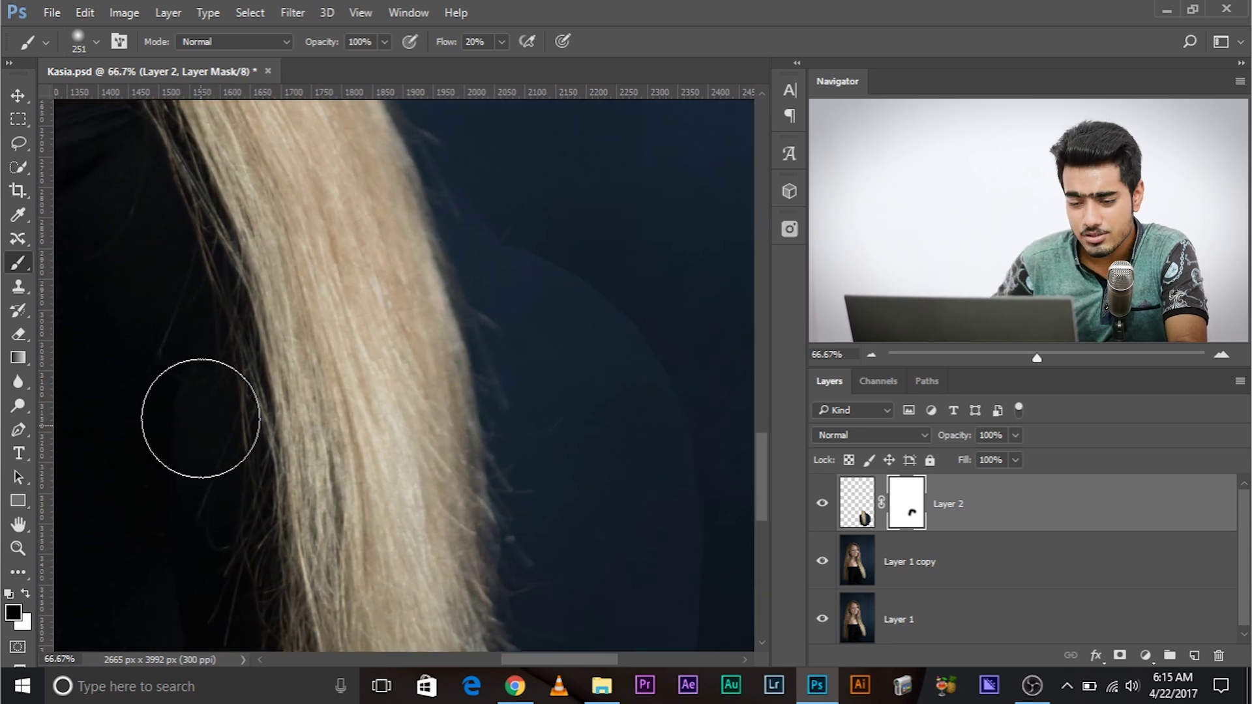
{"action": "left_click_drag", "start_coordinate": [200, 409], "coordinate": [211, 411]}
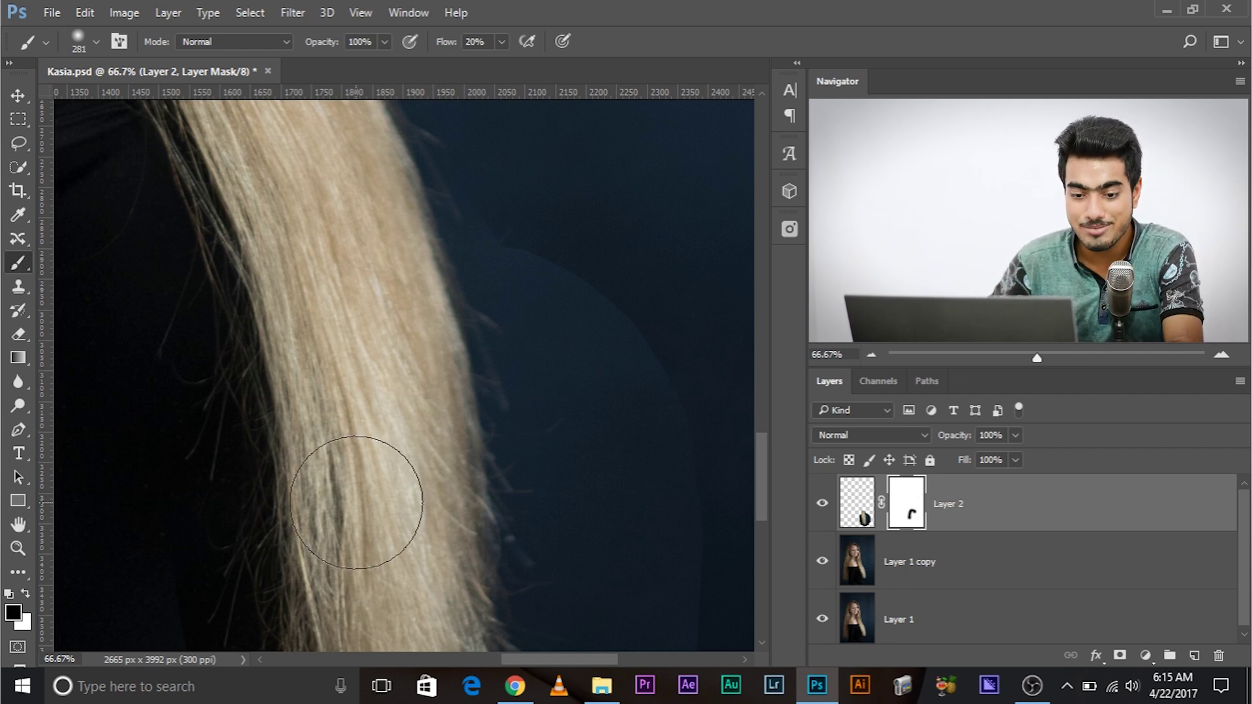
{"action": "key", "text": "x"}
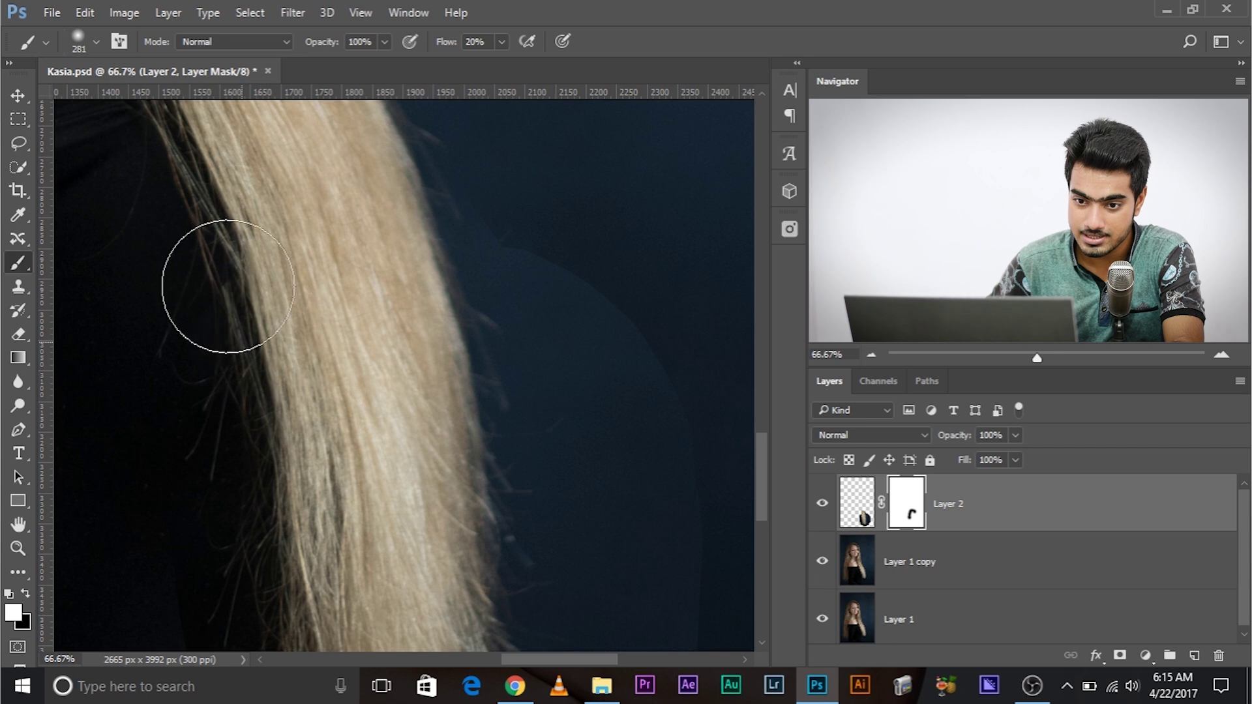
{"action": "key", "text": "x"}
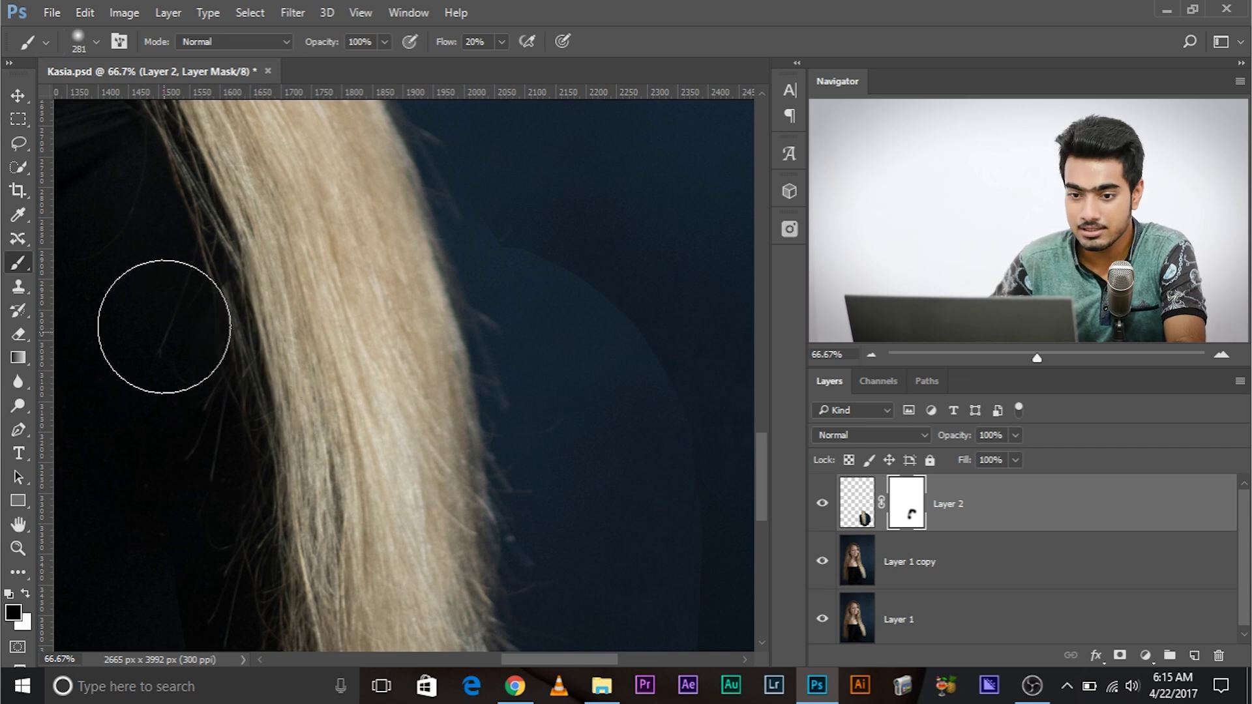
{"action": "left_click_drag", "start_coordinate": [319, 603], "coordinate": [317, 296]}
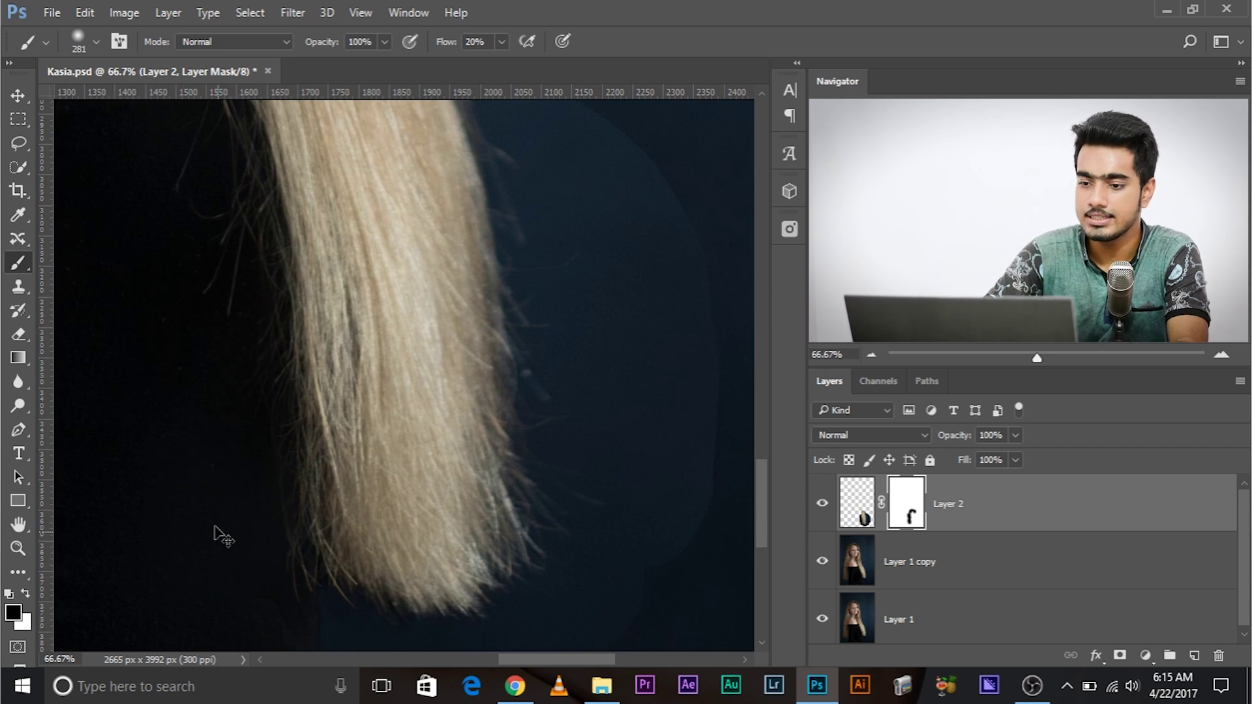
Step: Mask out the copied background around the hair's outer side and end with a larger brush, and compare with Layer 2 hidden and shown
{"action": "key", "text": "ctrl+minus"}
{"action": "key", "text": "ctrl+minus"}
{"action": "left_click_drag", "start_coordinate": [516, 283], "coordinate": [525, 285]}
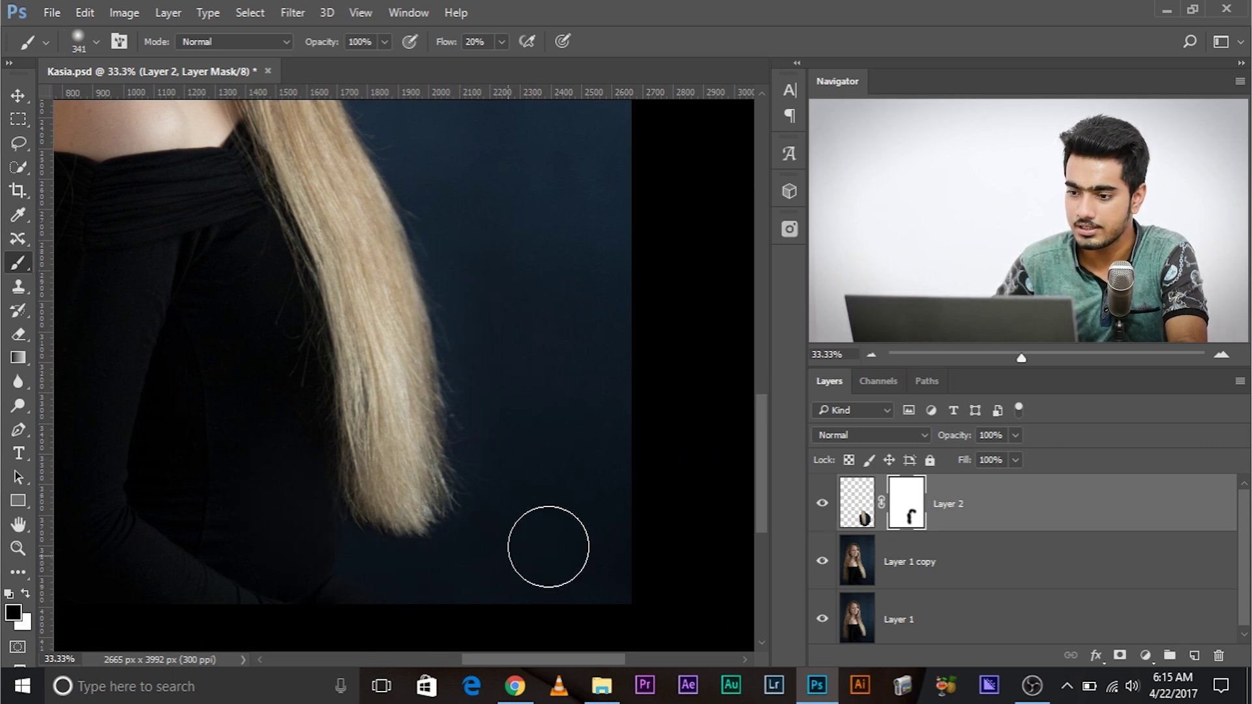
{"action": "left_click", "coordinate": [824, 505]}
{"action": "left_click", "coordinate": [823, 505]}
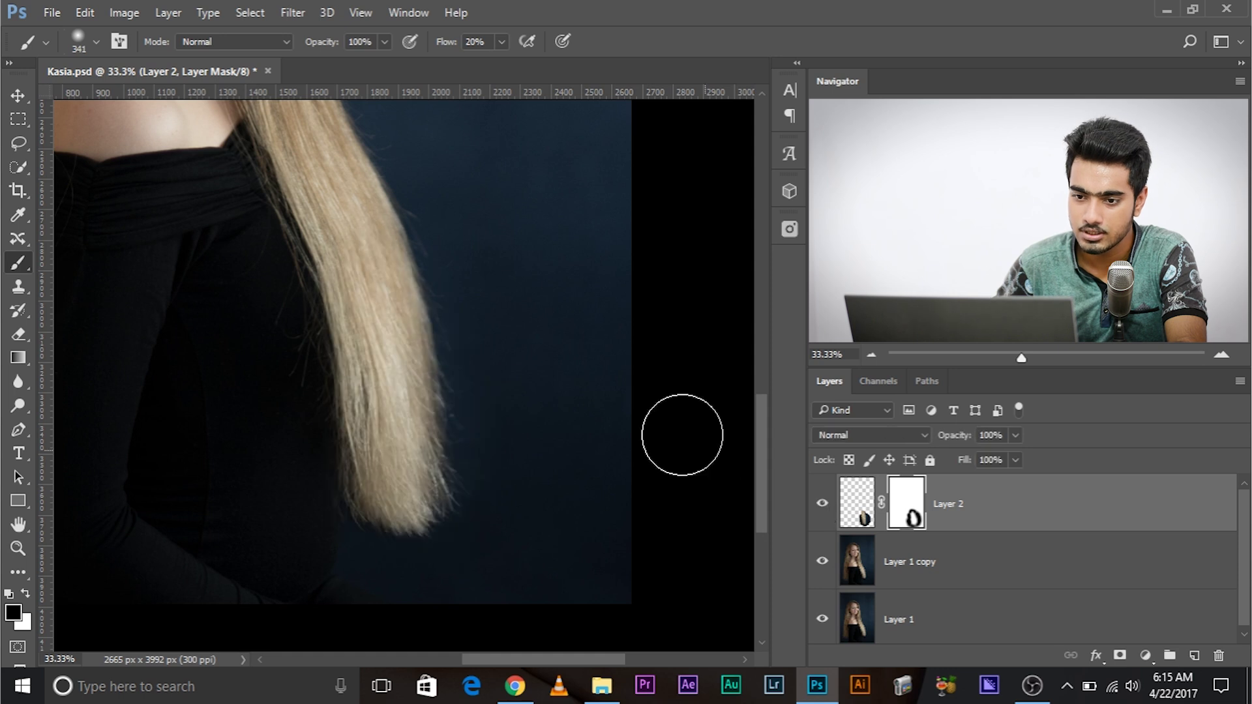
Step: Warp the masked Layer 2 again, bulging the upper middle of the hair slightly outward, and commit the transform
{"action": "scroll", "coordinate": [486, 324], "scroll_direction": "up", "scroll_amount": 2}
{"action": "scroll", "coordinate": [487, 324], "scroll_direction": "right", "scroll_amount": 1}
{"action": "key", "text": "ctrl+t"}
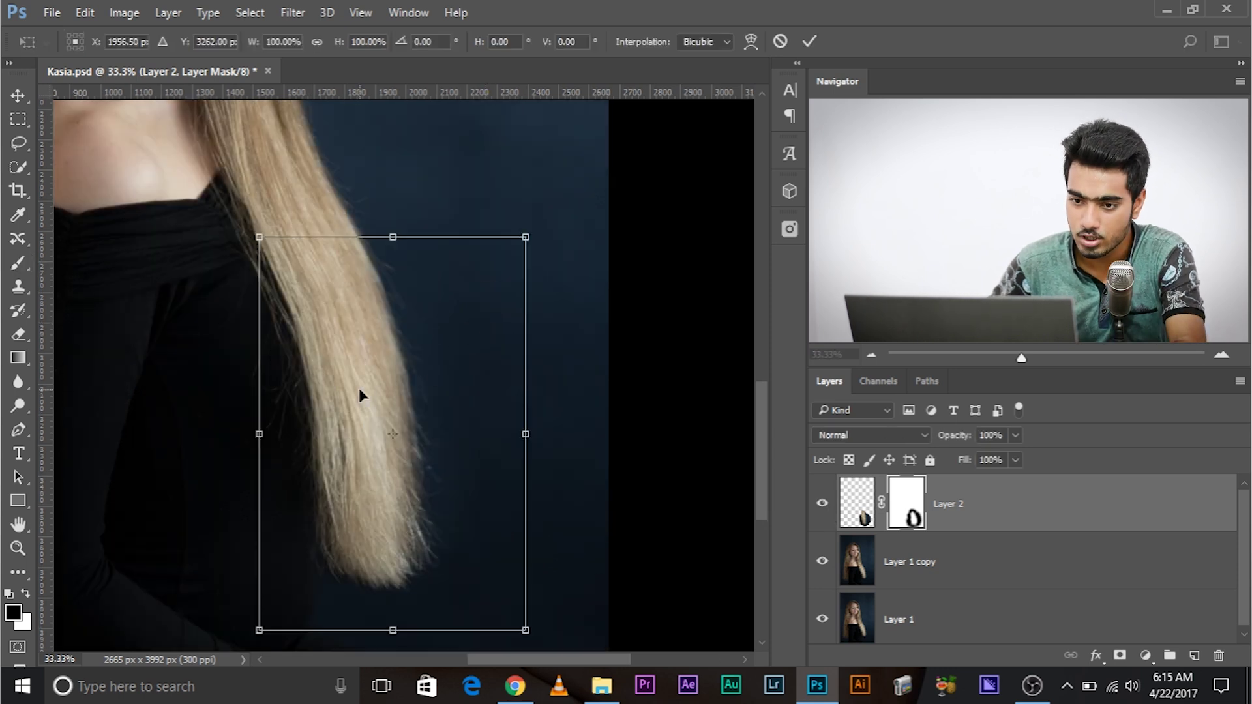
{"action": "right_click", "coordinate": [407, 350]}
{"action": "left_click", "coordinate": [411, 483]}
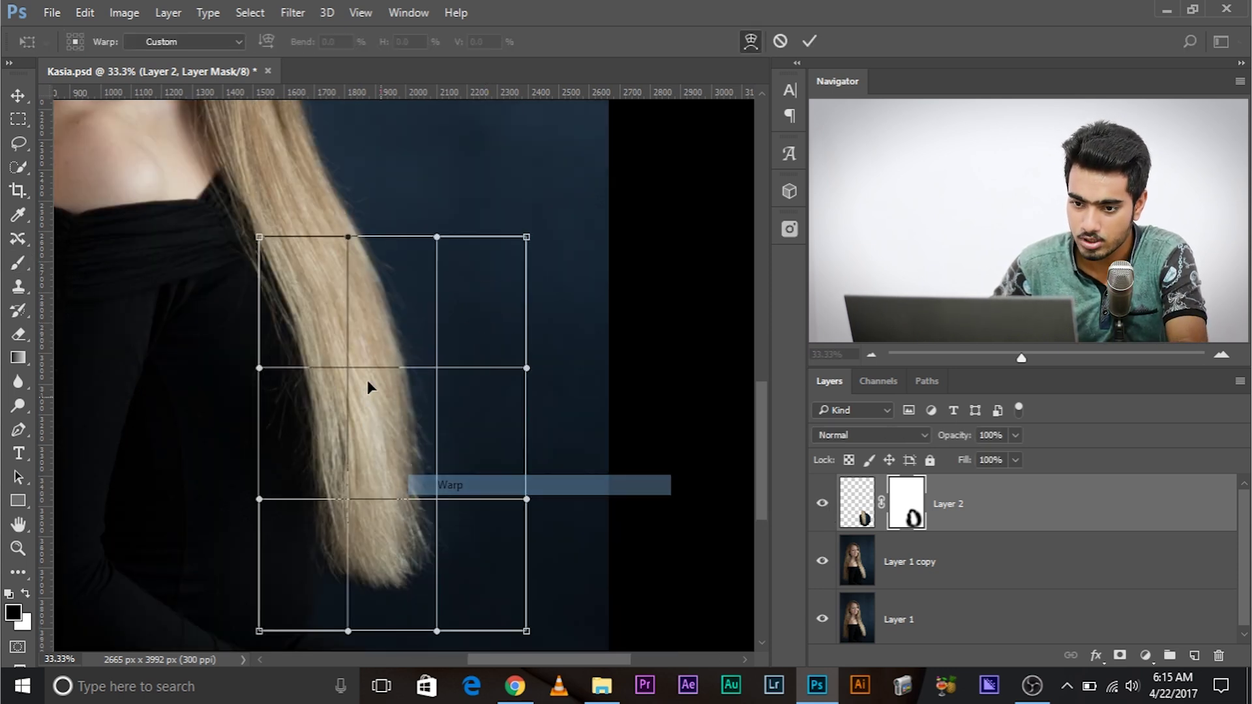
{"action": "left_click_drag", "start_coordinate": [356, 373], "coordinate": [363, 373]}
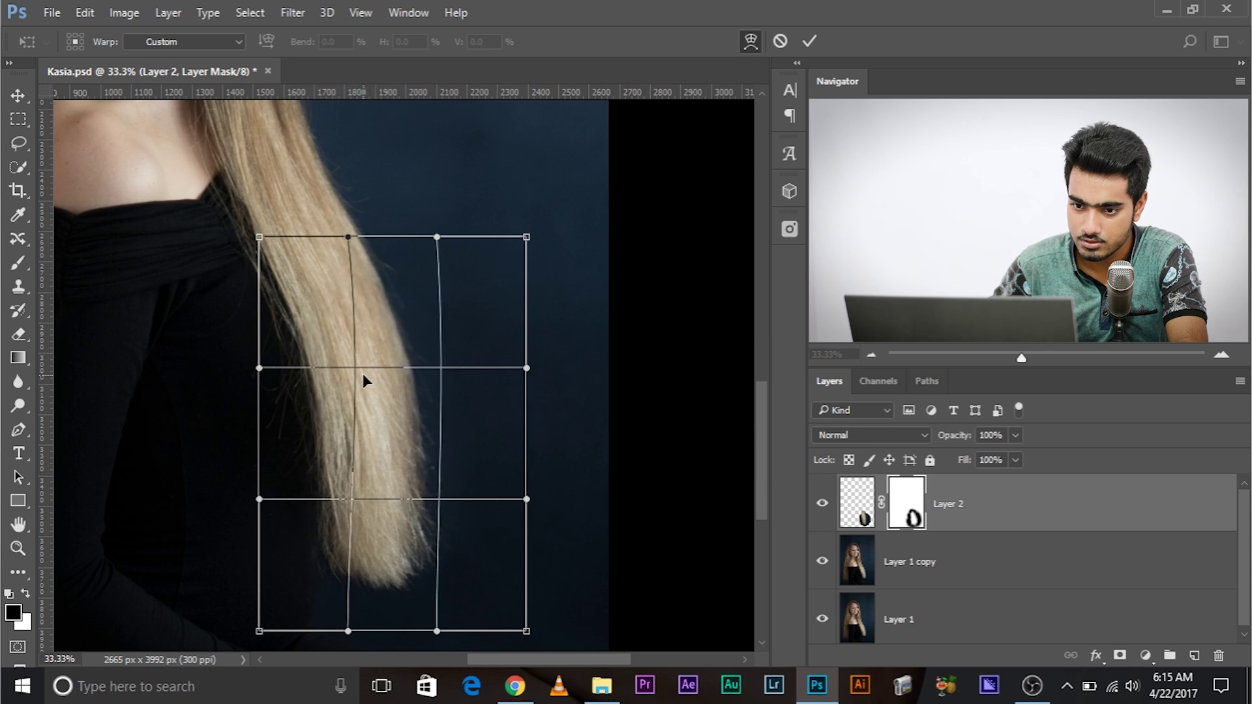
{"action": "left_click_drag", "start_coordinate": [318, 330], "coordinate": [322, 332]}
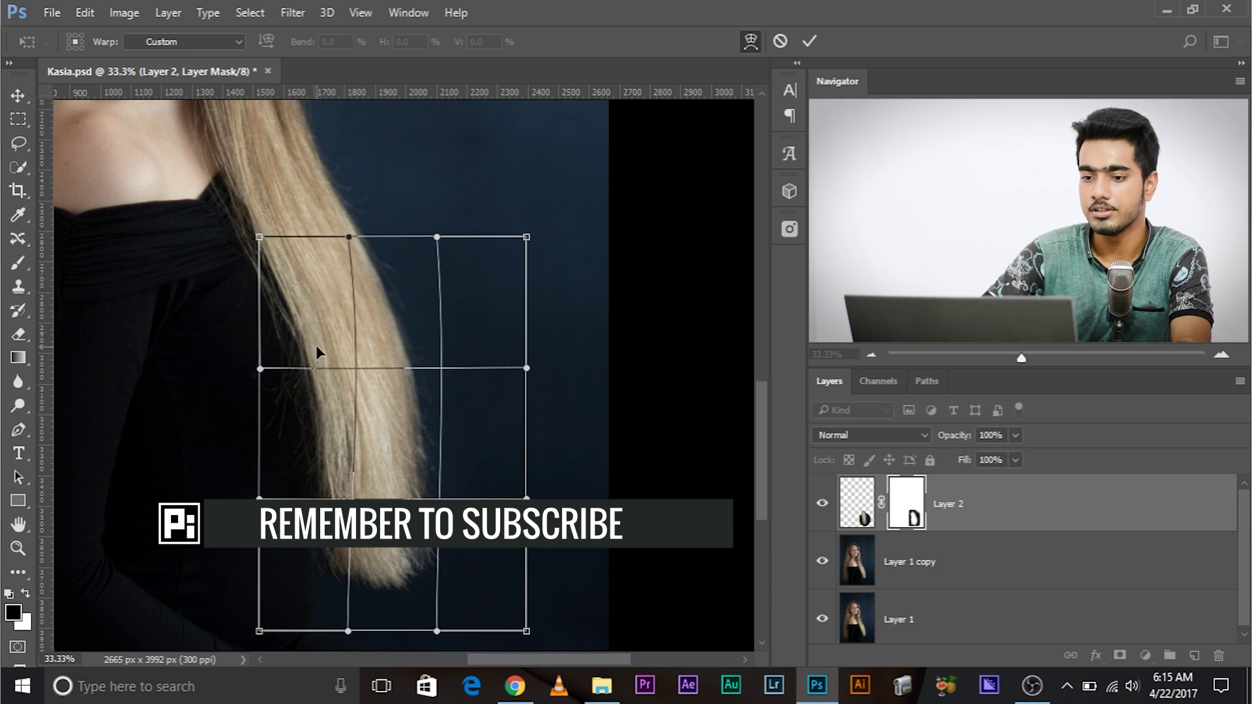
{"action": "key", "text": "Return"}
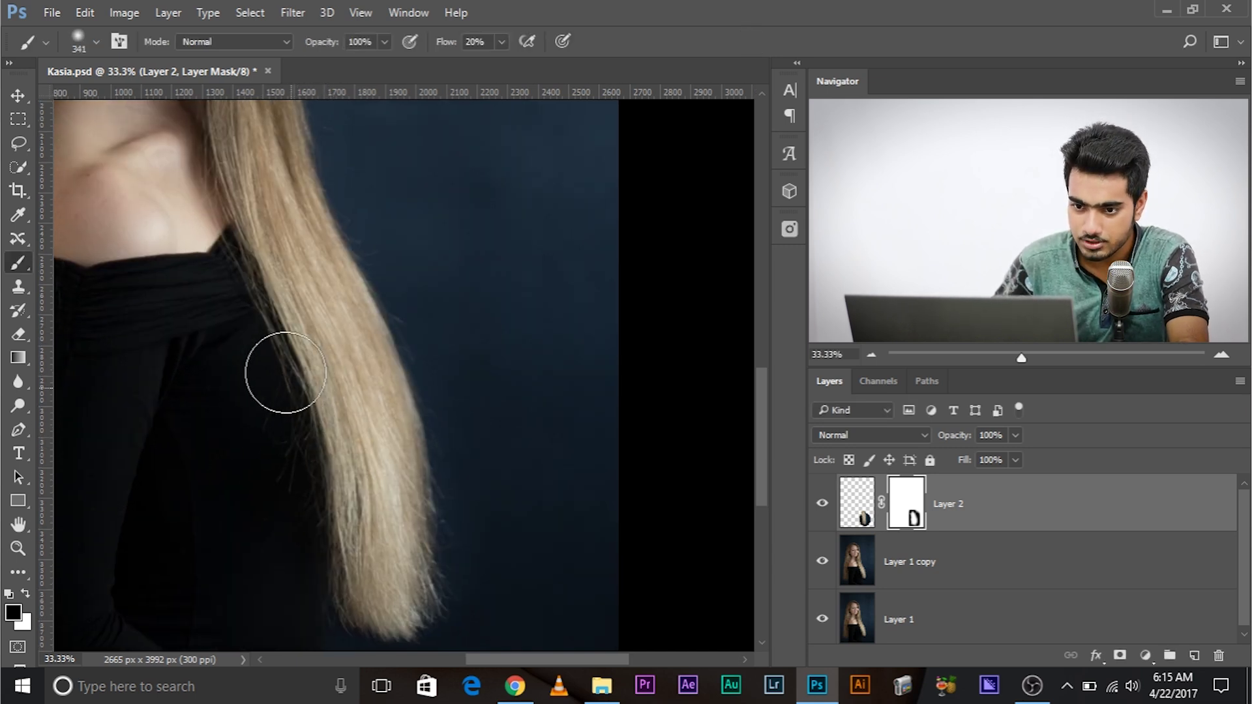
Step: Inspect the blended hair and its edges up close, and compare the whole portrait with Layer 2 hidden and shown
{"action": "key", "text": "ctrl+plus"}
{"action": "key", "text": "ctrl+plus"}
{"action": "key", "text": "ctrl+plus"}
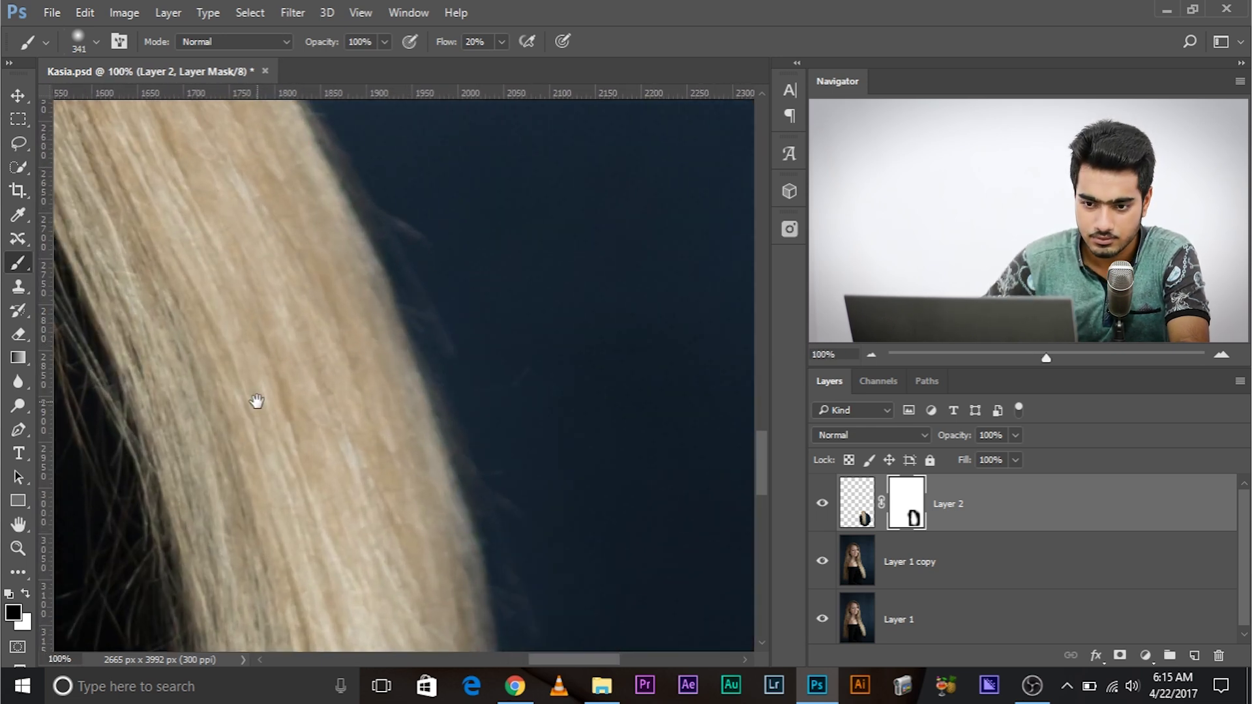
{"action": "left_click_drag", "start_coordinate": [207, 522], "coordinate": [291, 464]}
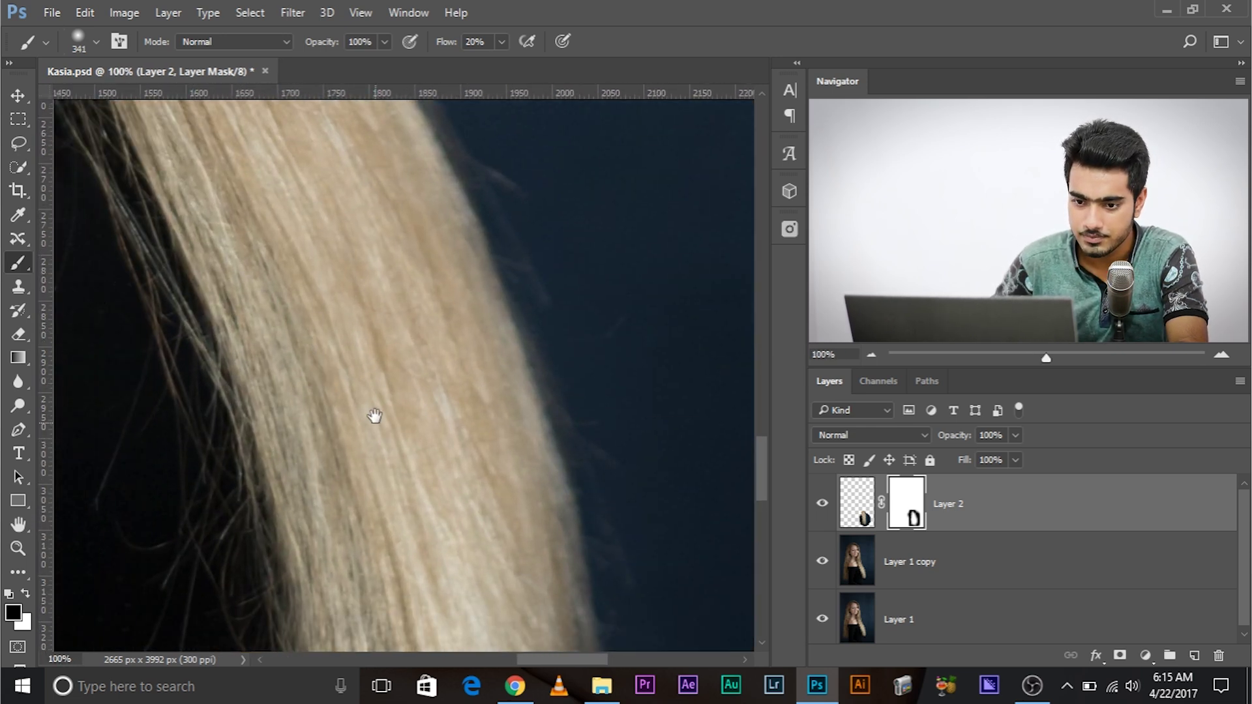
{"action": "left_click_drag", "start_coordinate": [372, 420], "coordinate": [373, 306]}
{"action": "left_click_drag", "start_coordinate": [581, 240], "coordinate": [570, 276]}
{"action": "key", "text": "ctrl+minus"}
{"action": "key", "text": "ctrl+minus"}
{"action": "key", "text": "ctrl+minus"}
{"action": "key", "text": "ctrl+minus"}
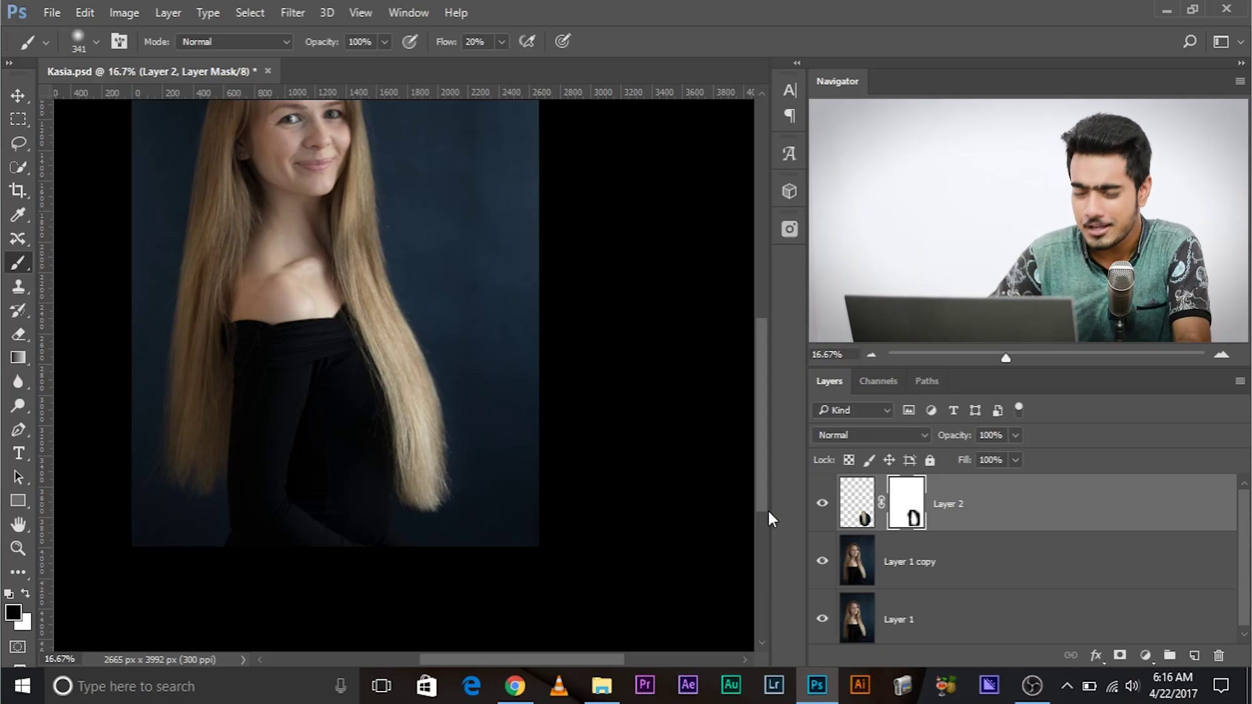
{"action": "left_click", "coordinate": [817, 520]}
{"action": "left_click", "coordinate": [817, 520]}
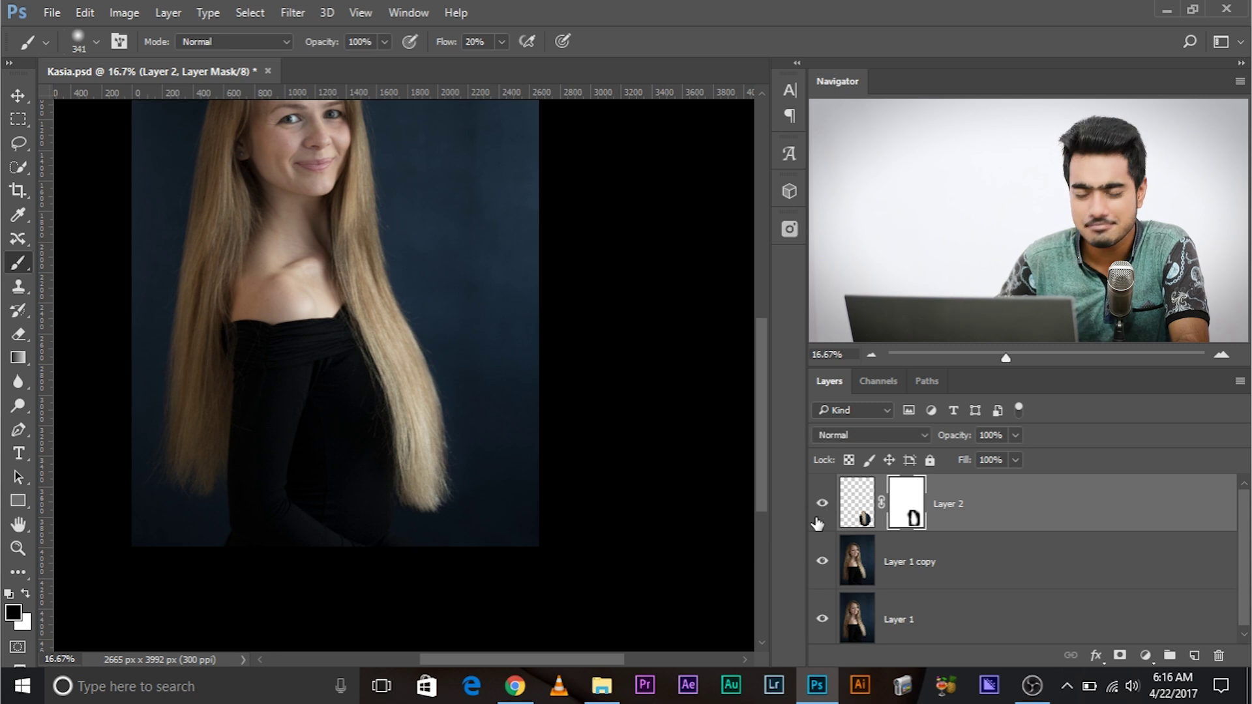
Step: Duplicate Layer 2 together with its layer mask
{"action": "left_click_drag", "start_coordinate": [999, 533], "coordinate": [1194, 655]}
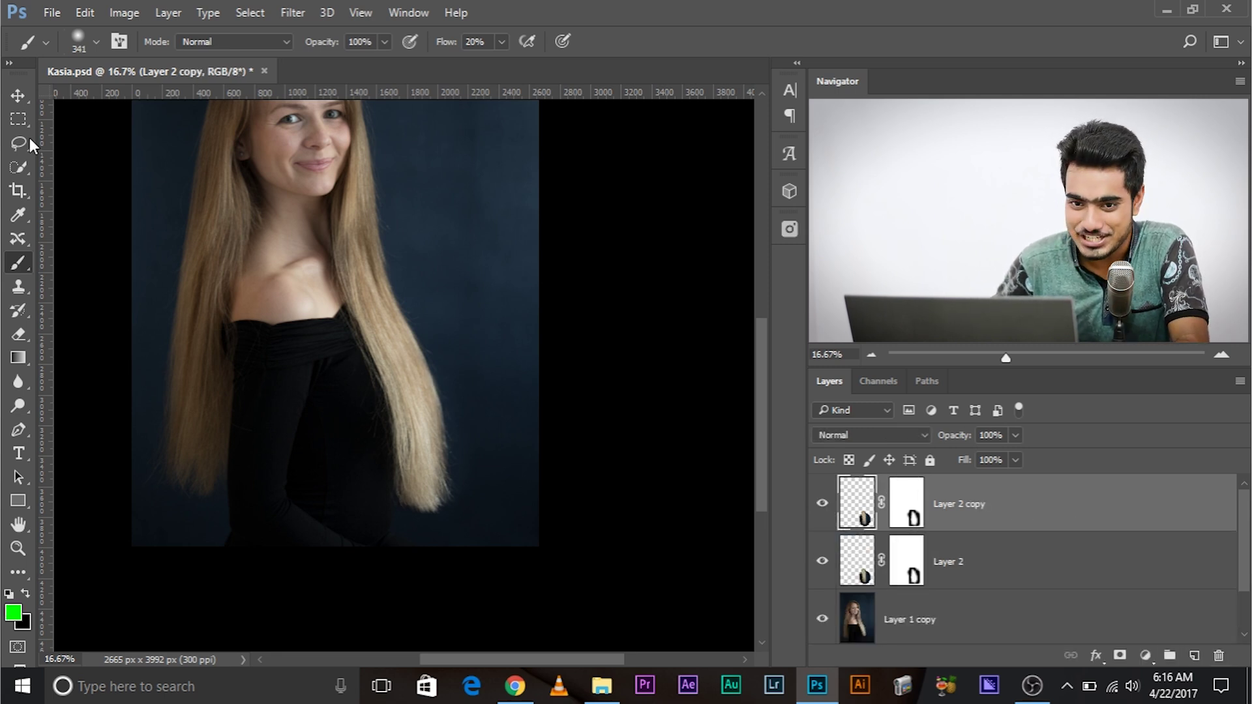
Step: Move Layer 2 copy down to the end of the long hair strand and rotate it slightly clockwise to follow the hair's direction
{"action": "left_click", "coordinate": [17, 95]}
{"action": "left_click_drag", "start_coordinate": [426, 449], "coordinate": [399, 341]}
{"action": "key", "text": "ctrl+plus"}
{"action": "key", "text": "ctrl+plus"}
{"action": "left_click_drag", "start_coordinate": [452, 494], "coordinate": [452, 480]}
{"action": "key", "text": "ctrl+t"}
{"action": "left_click_drag", "start_coordinate": [616, 223], "coordinate": [640, 249]}
{"action": "left_click_drag", "start_coordinate": [511, 393], "coordinate": [502, 391]}
Step: Warp Layer 2 copy so that its lower end flares outward and its upper edge meets the hair above
{"action": "right_click", "coordinate": [509, 356]}
{"action": "left_click", "coordinate": [578, 488]}
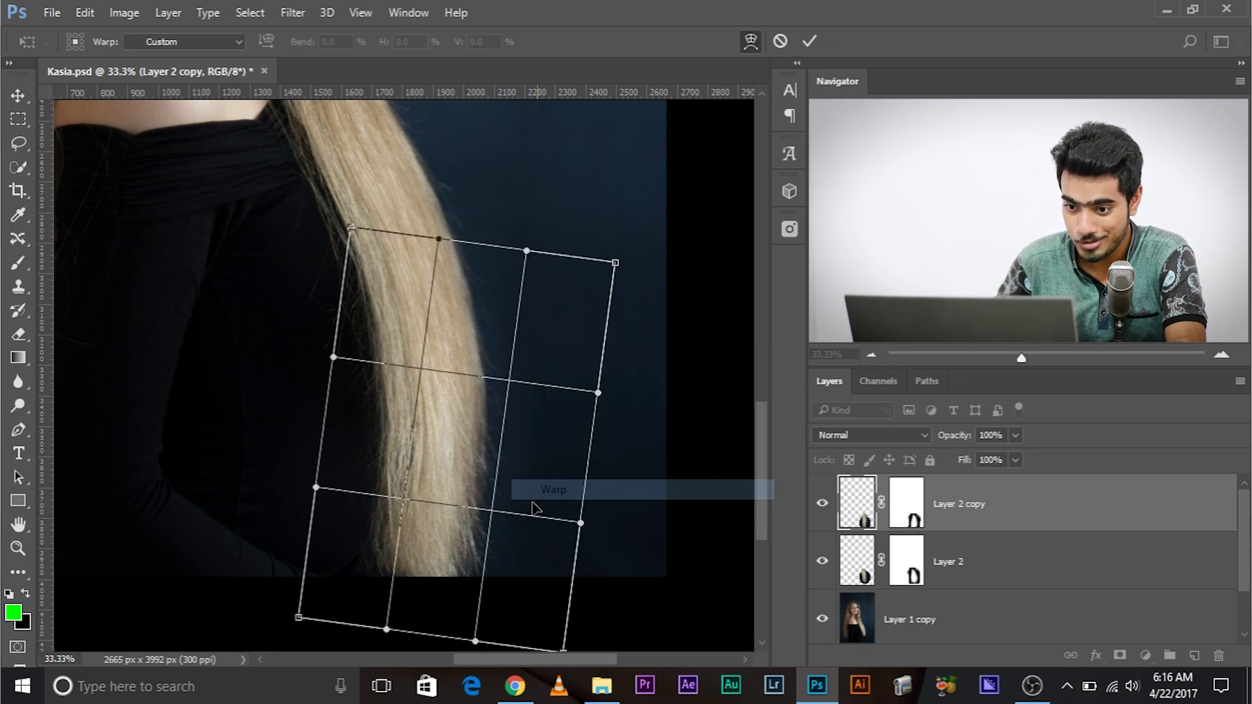
{"action": "left_click_drag", "start_coordinate": [497, 573], "coordinate": [515, 577]}
{"action": "key", "text": "ctrl+z"}
{"action": "scroll", "coordinate": [589, 457], "scroll_direction": "down", "scroll_amount": 3}
{"action": "left_click_drag", "start_coordinate": [598, 551], "coordinate": [642, 553]}
{"action": "left_click_drag", "start_coordinate": [541, 471], "coordinate": [577, 469]}
{"action": "left_click_drag", "start_coordinate": [542, 332], "coordinate": [527, 333]}
{"action": "left_click_drag", "start_coordinate": [447, 177], "coordinate": [459, 175]}
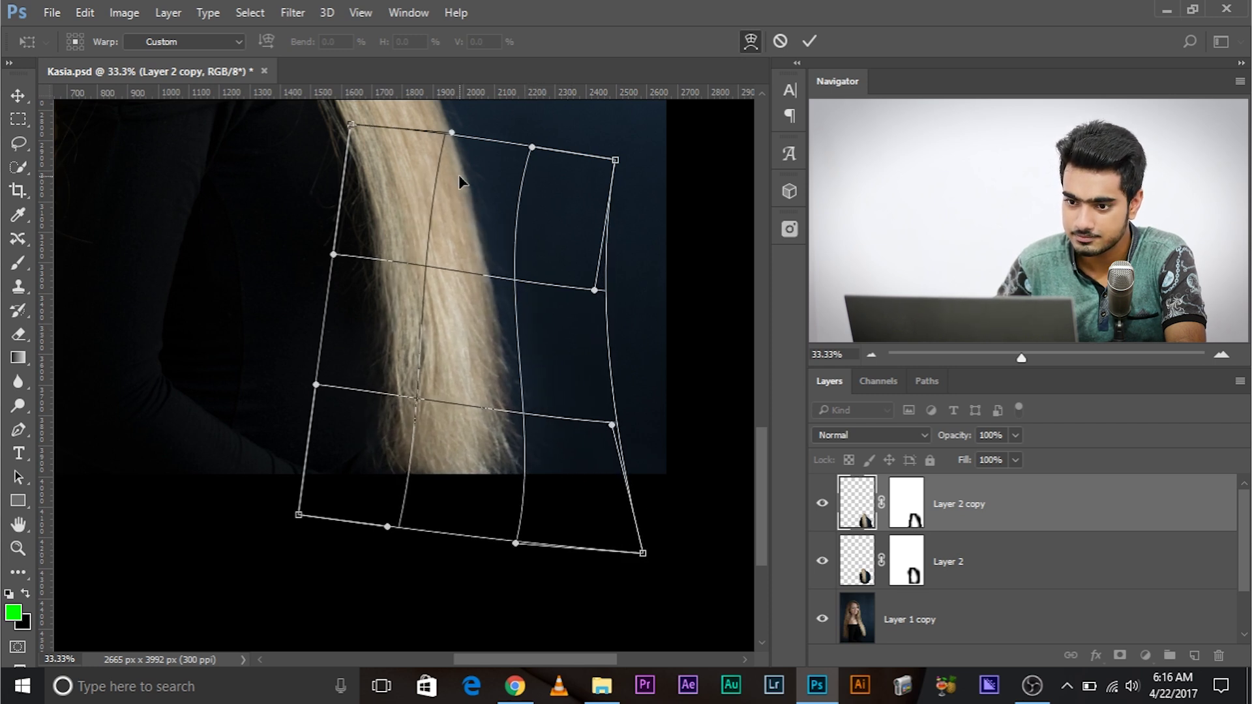
Step: Widen the lower flare of the warped hair further outward and refine its upper outer edge
{"action": "left_click_drag", "start_coordinate": [556, 356], "coordinate": [501, 327]}
{"action": "left_click_drag", "start_coordinate": [562, 502], "coordinate": [613, 520]}
{"action": "mouse_move", "coordinate": [573, 326]}
{"action": "left_mouse_down"}
{"action": "mouse_move", "coordinate": [558, 327]}
{"action": "mouse_move", "coordinate": [571, 328]}
{"action": "left_mouse_up"}
{"action": "left_click_drag", "start_coordinate": [577, 392], "coordinate": [580, 438]}
{"action": "left_click_drag", "start_coordinate": [580, 488], "coordinate": [572, 483]}
{"action": "left_click_drag", "start_coordinate": [463, 197], "coordinate": [467, 194]}
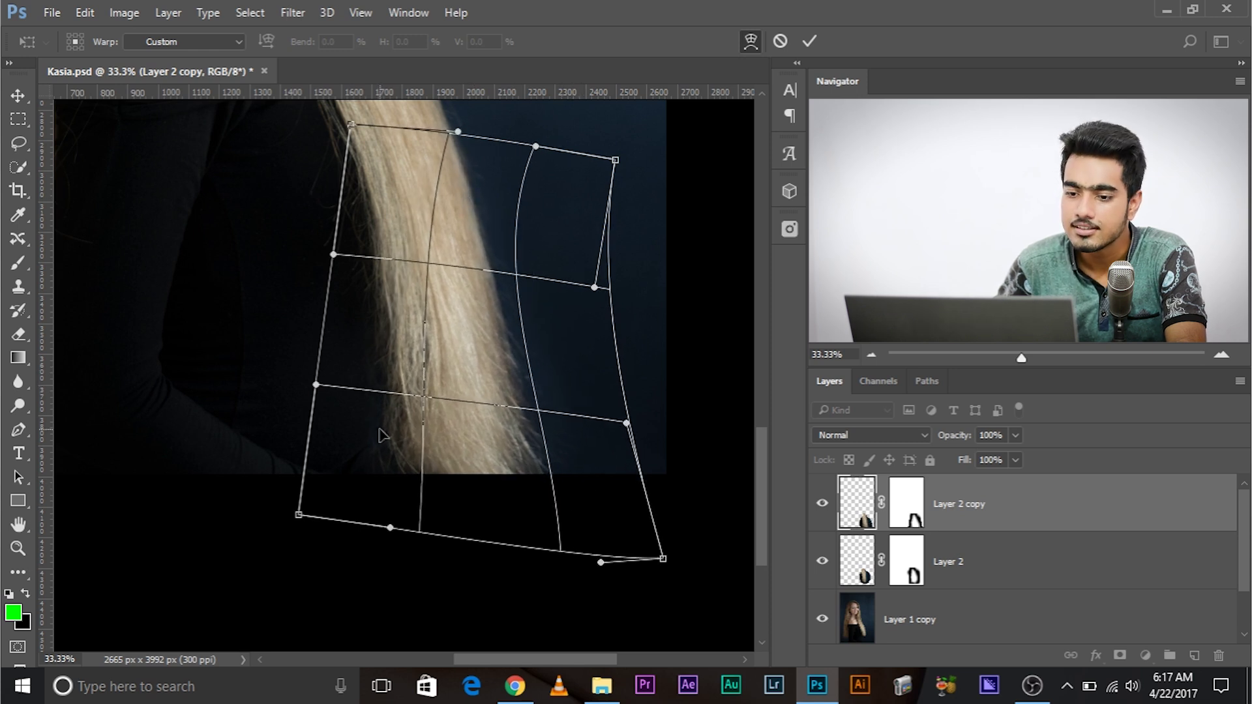
Step: Fine-tune the middle of the warp so the strands line up with the hair above, and commit the transform
{"action": "left_click_drag", "start_coordinate": [650, 282], "coordinate": [670, 412]}
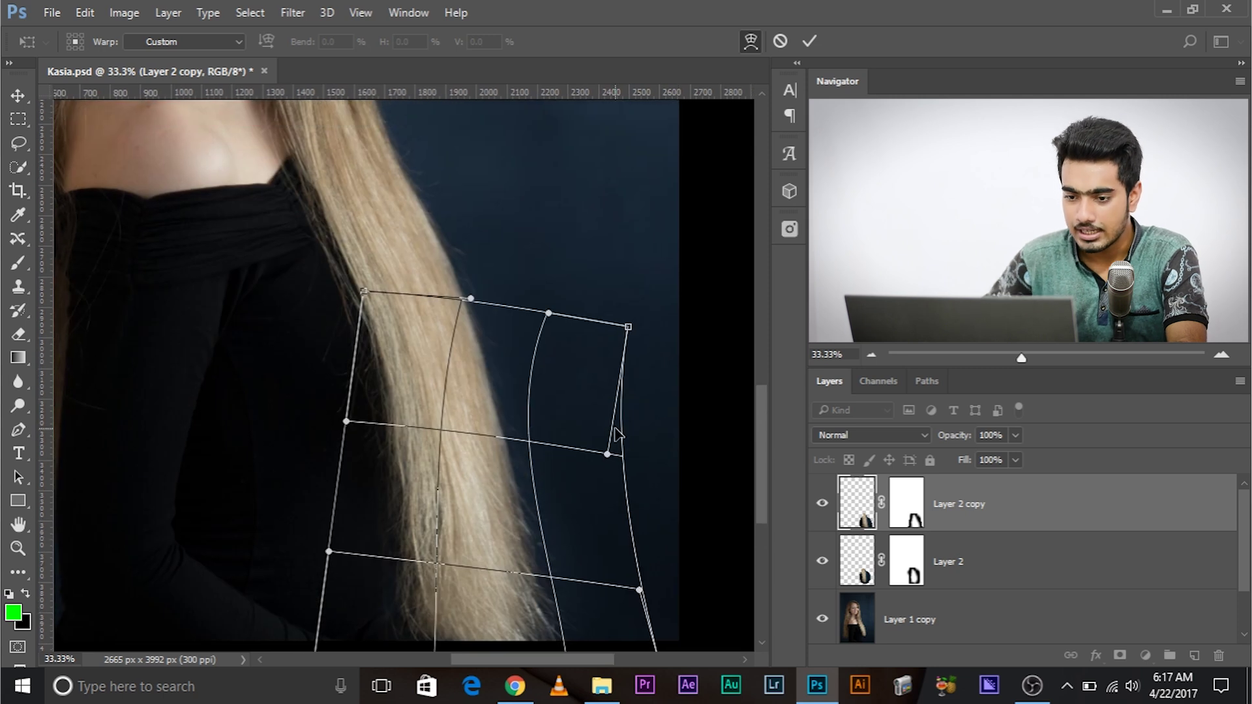
{"action": "left_click_drag", "start_coordinate": [506, 514], "coordinate": [504, 508]}
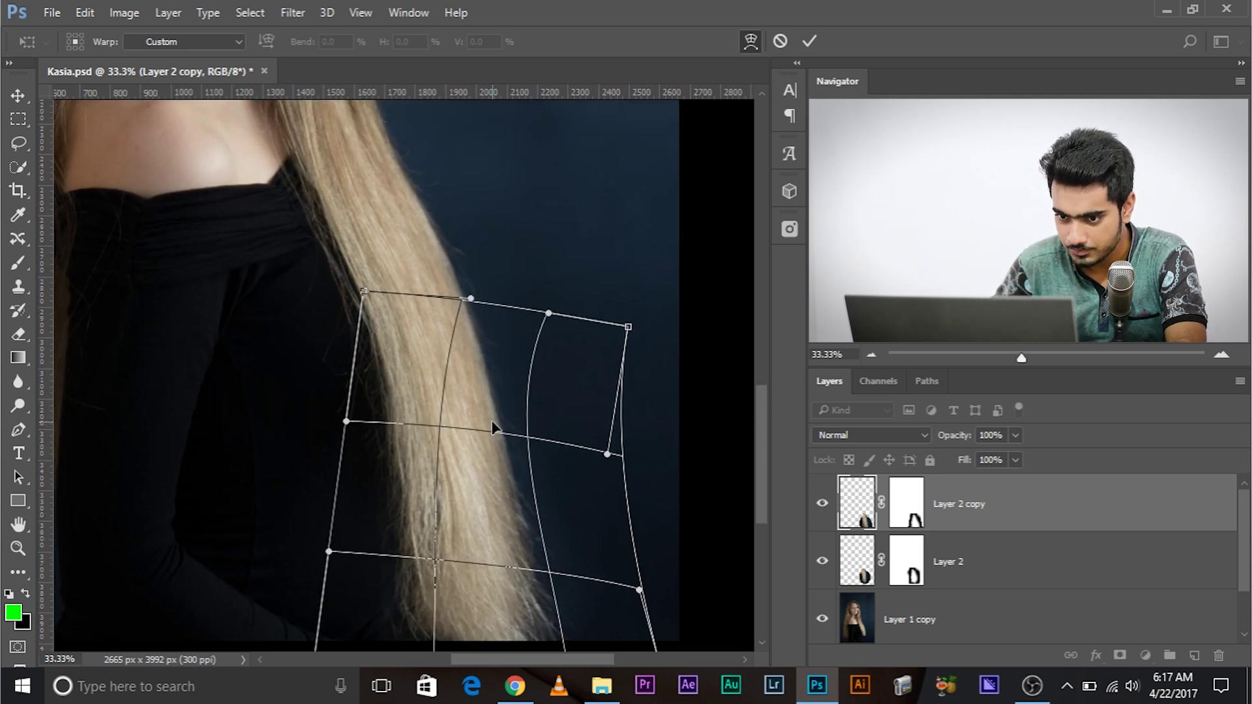
{"action": "left_click_drag", "start_coordinate": [484, 397], "coordinate": [482, 395]}
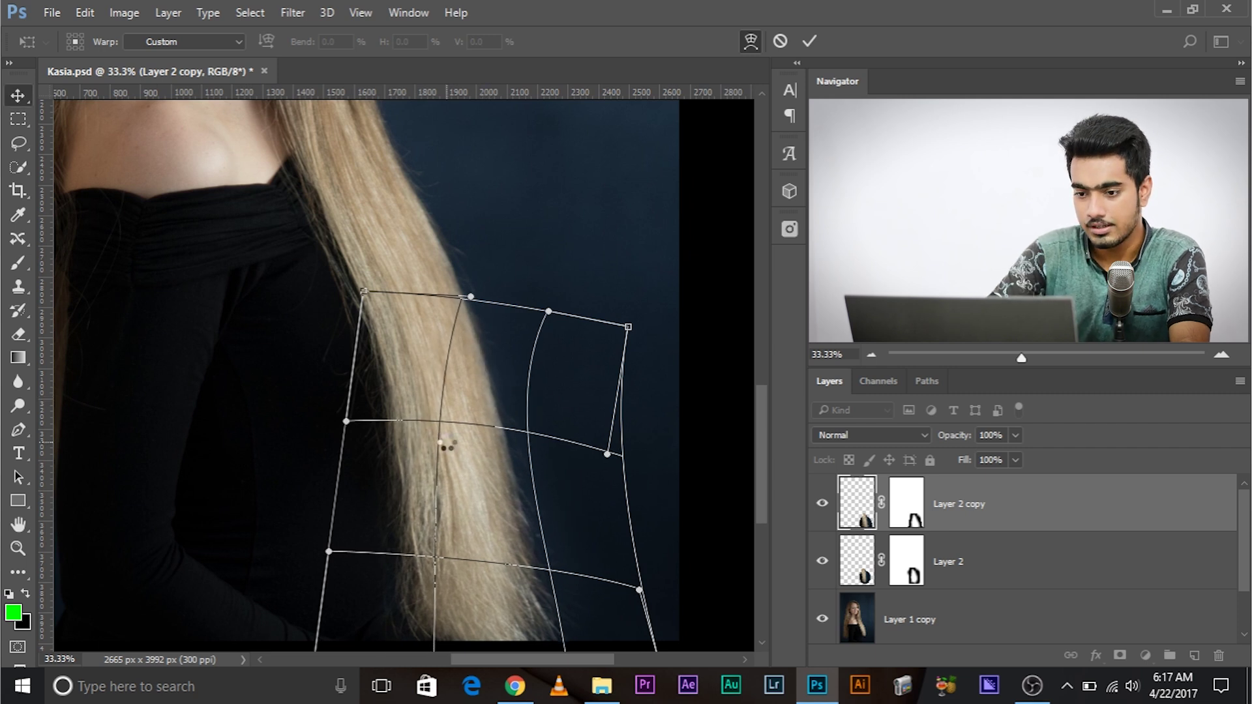
{"action": "key", "text": "Return"}
{"action": "key", "text": "ctrl+plus"}
{"action": "key", "text": "ctrl+minus"}
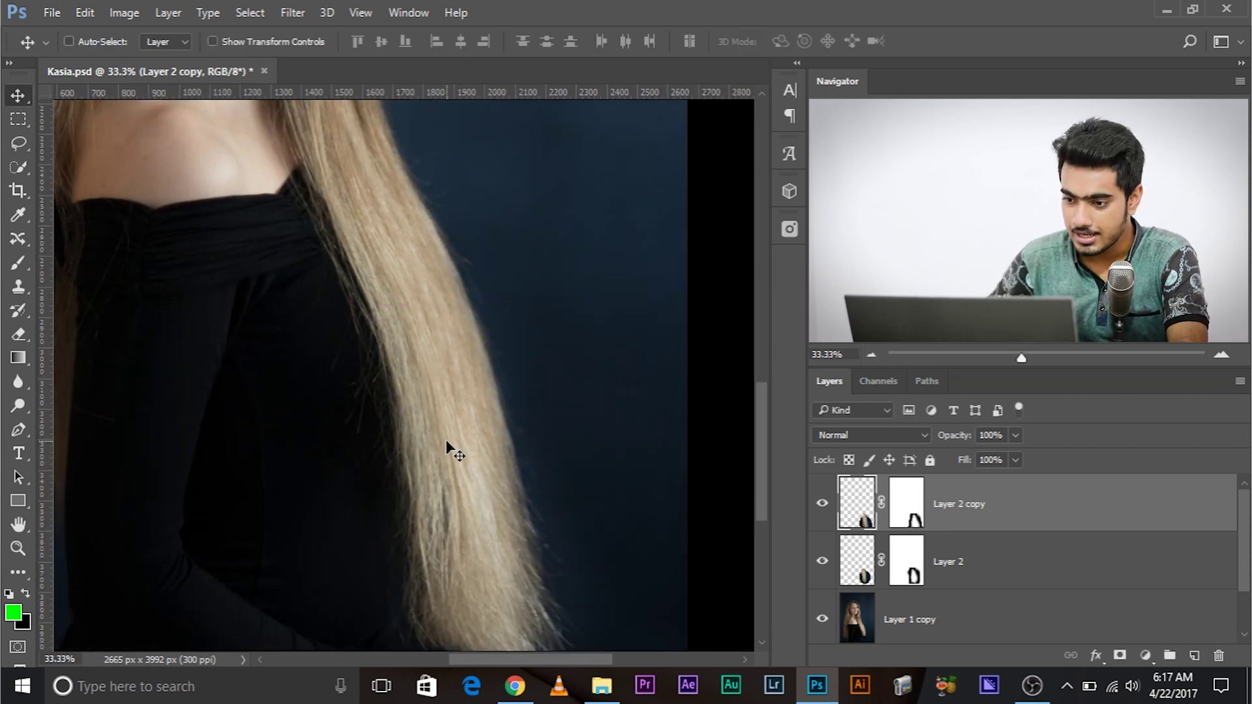
Step: Blend the upper and inner edges of Layer 2 copy by painting black on its layer mask with a 419 px brush
{"action": "left_click", "coordinate": [903, 493]}
{"action": "left_click", "coordinate": [17, 264]}
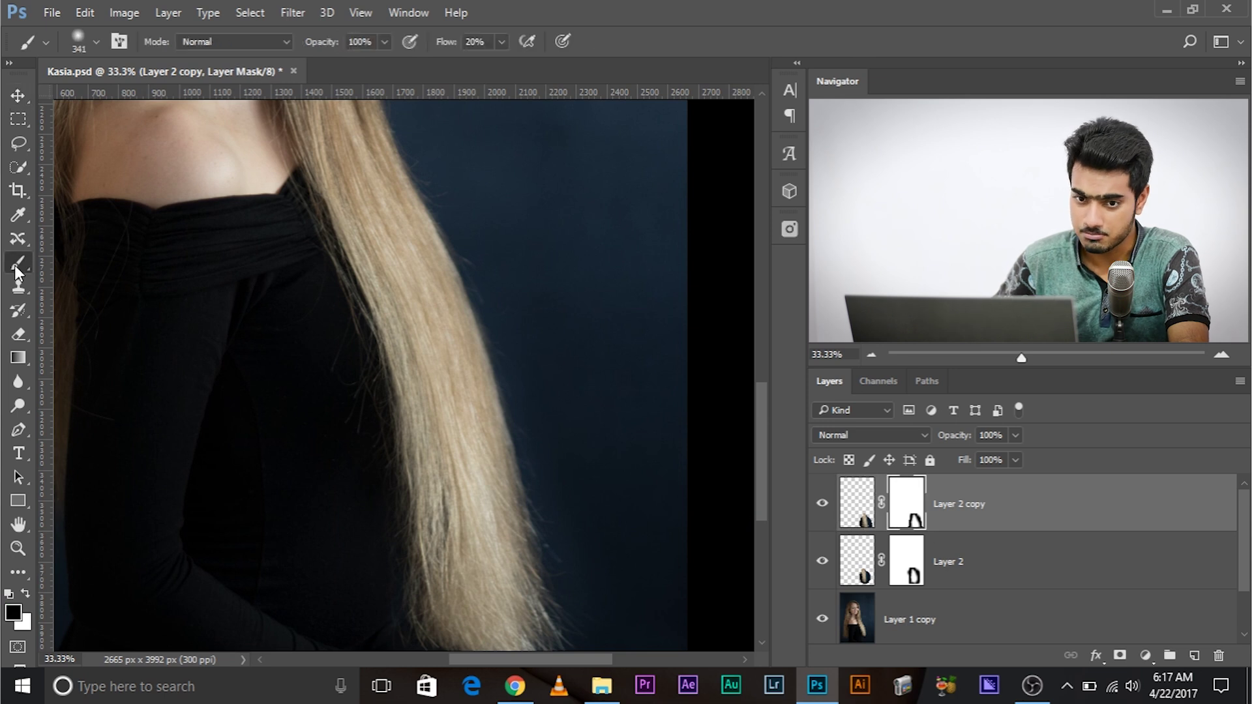
{"action": "left_click_drag", "start_coordinate": [217, 467], "coordinate": [236, 475]}
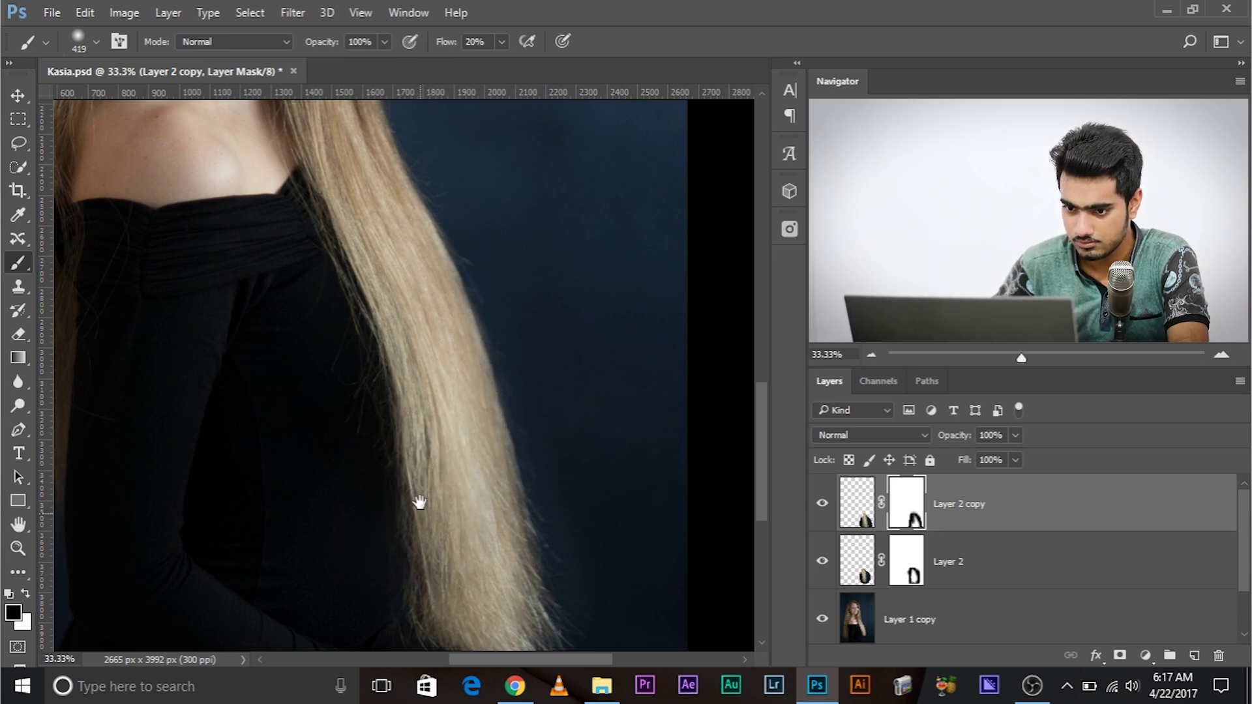
{"action": "left_click_drag", "start_coordinate": [419, 531], "coordinate": [394, 304]}
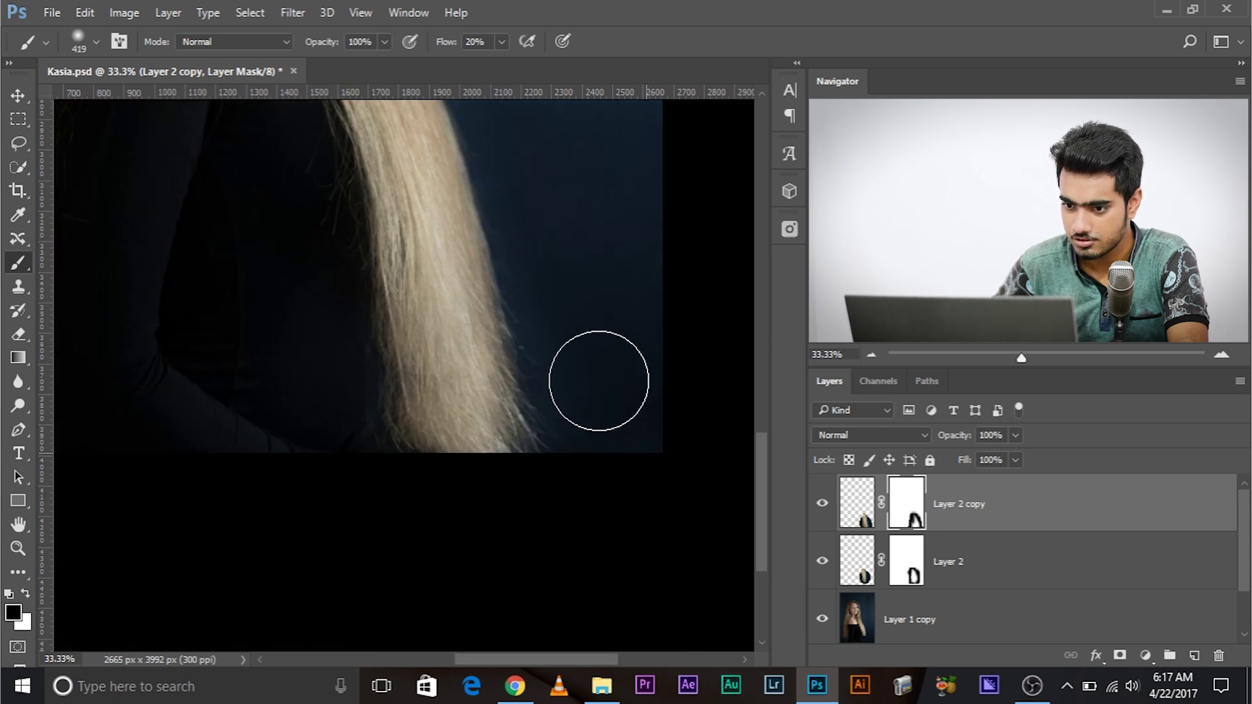
{"action": "scroll", "coordinate": [565, 225], "scroll_direction": "down", "scroll_amount": 2}
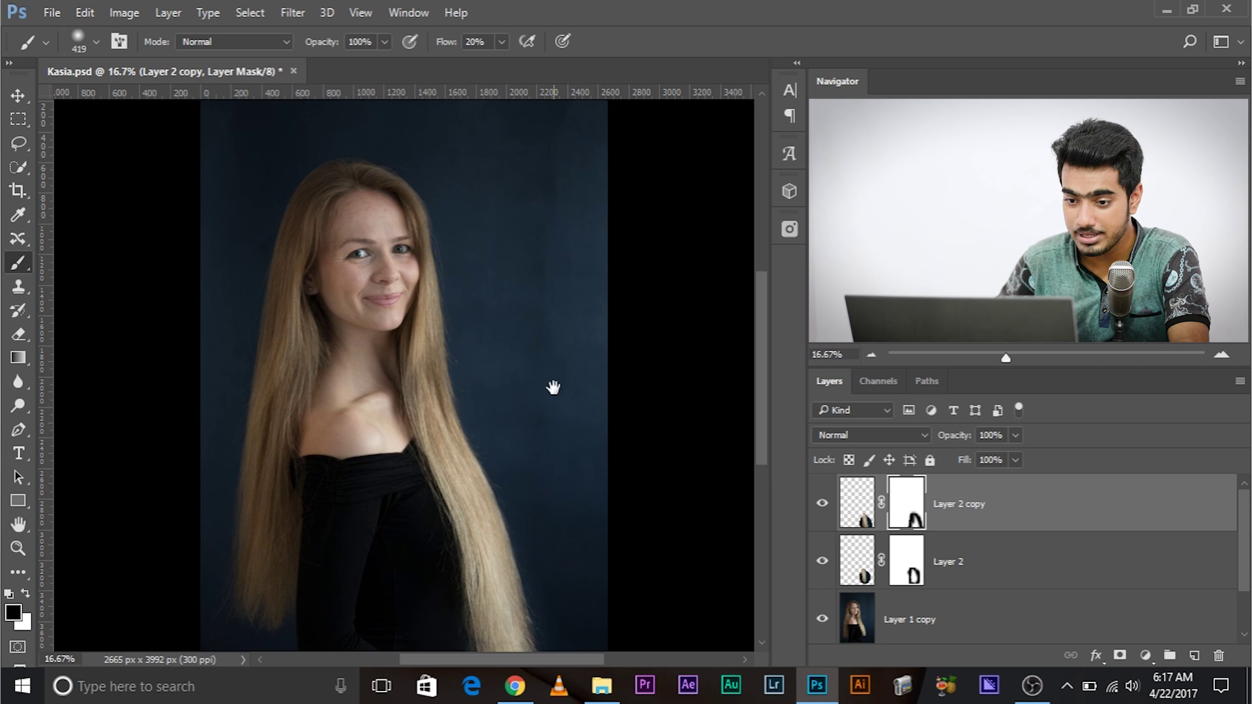
{"action": "left_click_drag", "start_coordinate": [553, 379], "coordinate": [539, 190]}
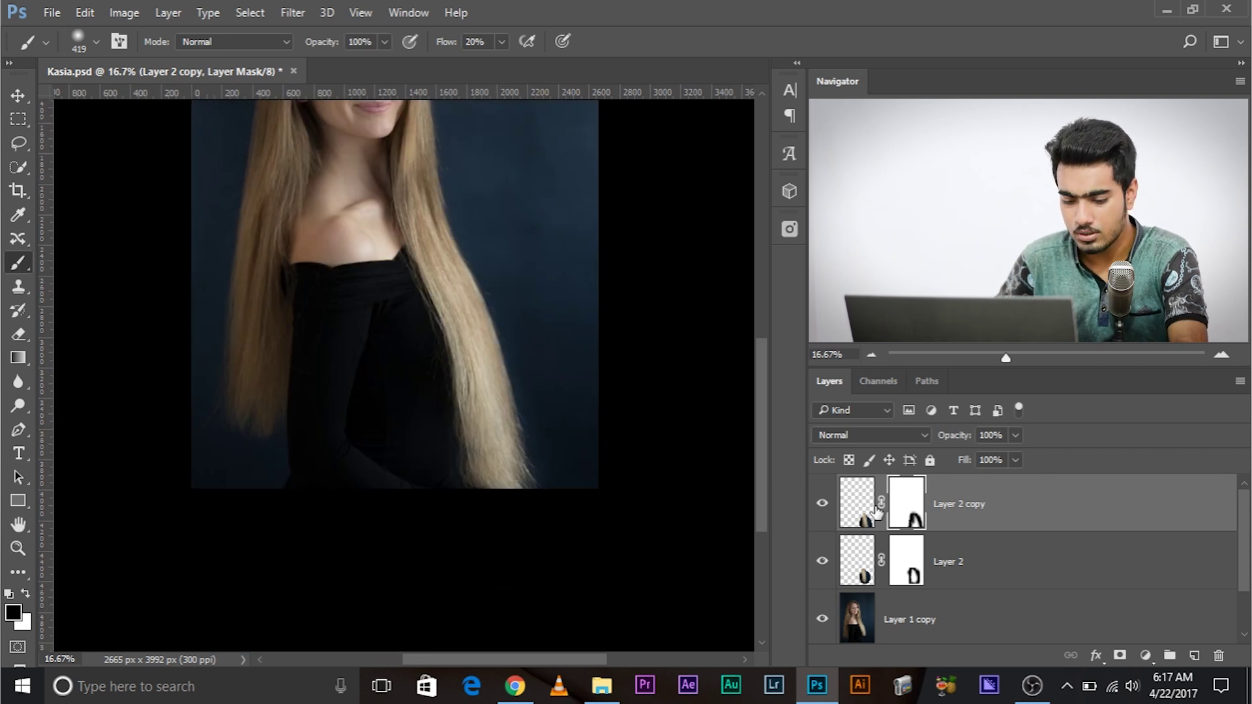
Step: Rotate Layer 2 copy by 2.94° and nudge it slightly inward toward the body, then commit the transform
{"action": "key", "text": "ctrl+t"}
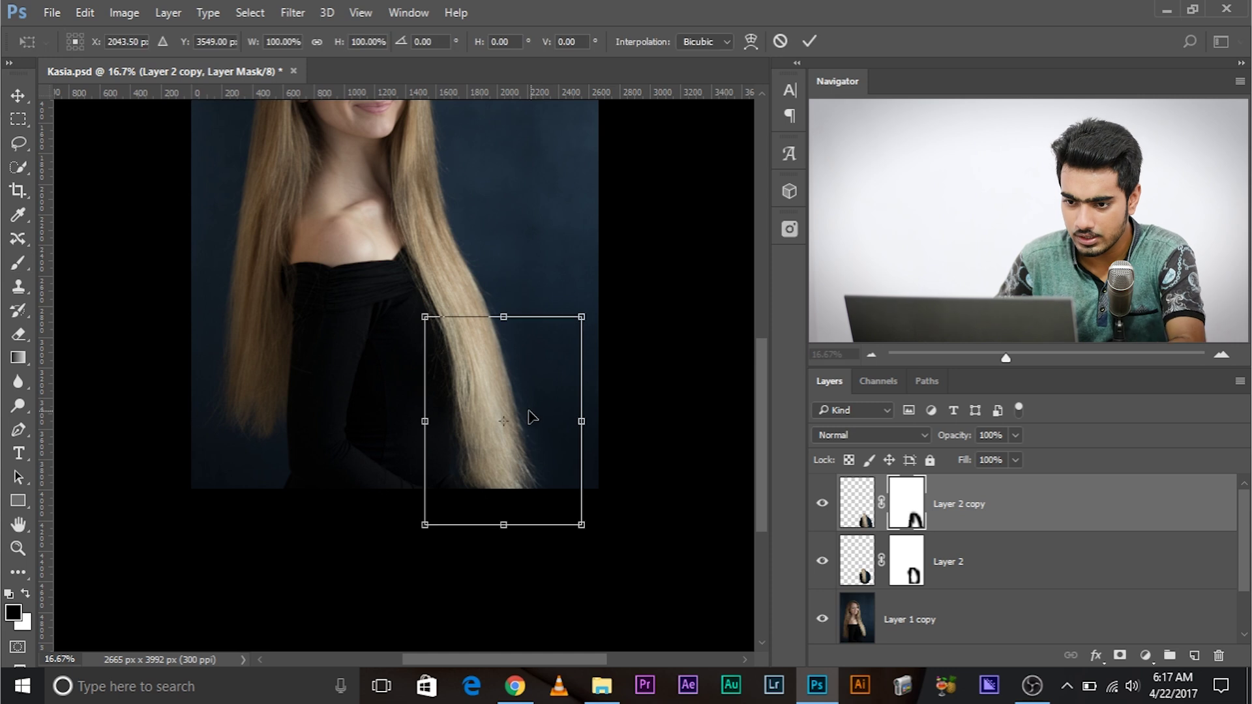
{"action": "left_click_drag", "start_coordinate": [616, 552], "coordinate": [604, 547]}
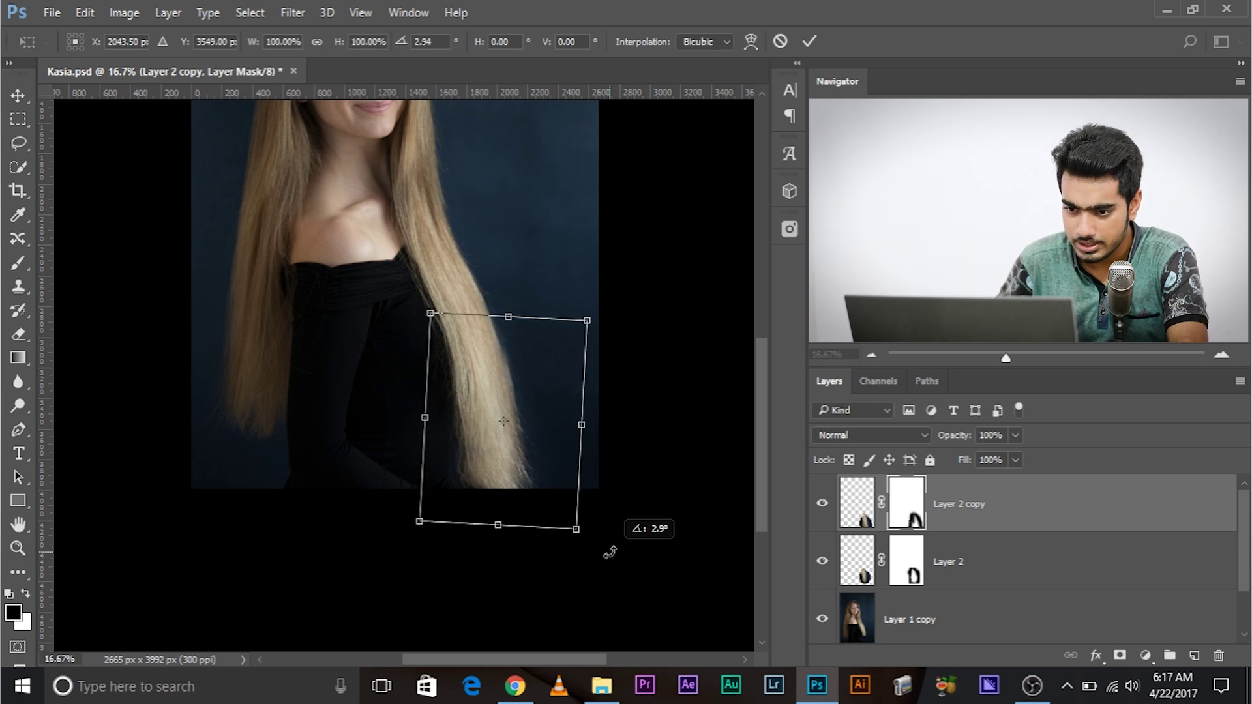
{"action": "left_click_drag", "start_coordinate": [479, 477], "coordinate": [472, 476]}
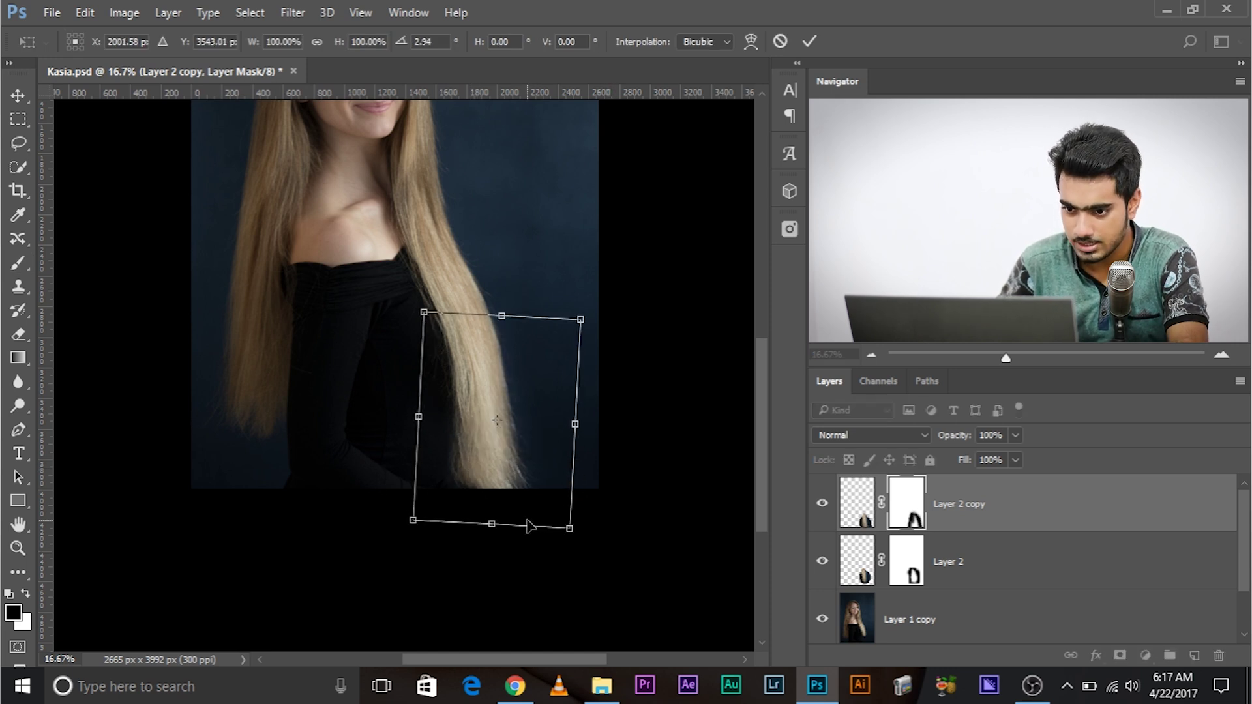
{"action": "key", "text": "Return"}
{"action": "key", "text": "ctrl+minus"}
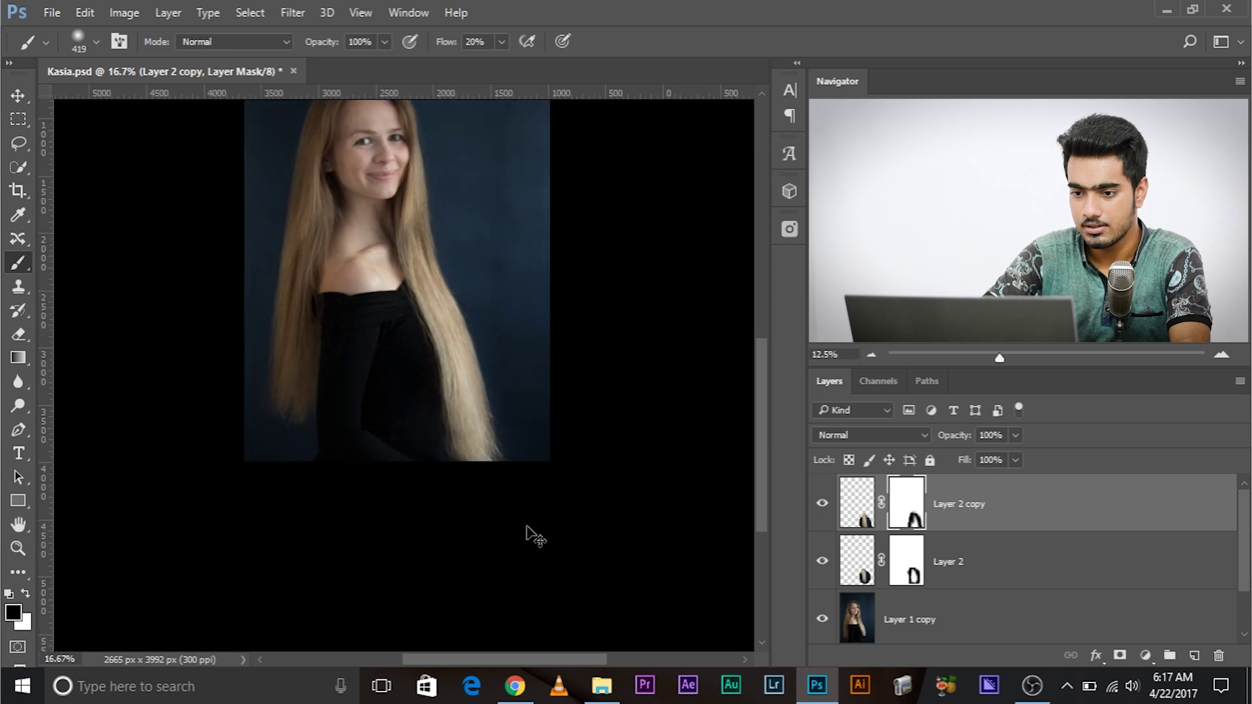
{"action": "key", "text": "ctrl+plus"}
Step: Try extending the hair further with a slightly lowered duplicate of Layer 2 copy, and delete that duplicate
{"action": "left_click_drag", "start_coordinate": [527, 525], "coordinate": [480, 277]}
{"action": "left_click_drag", "start_coordinate": [1013, 488], "coordinate": [1193, 656]}
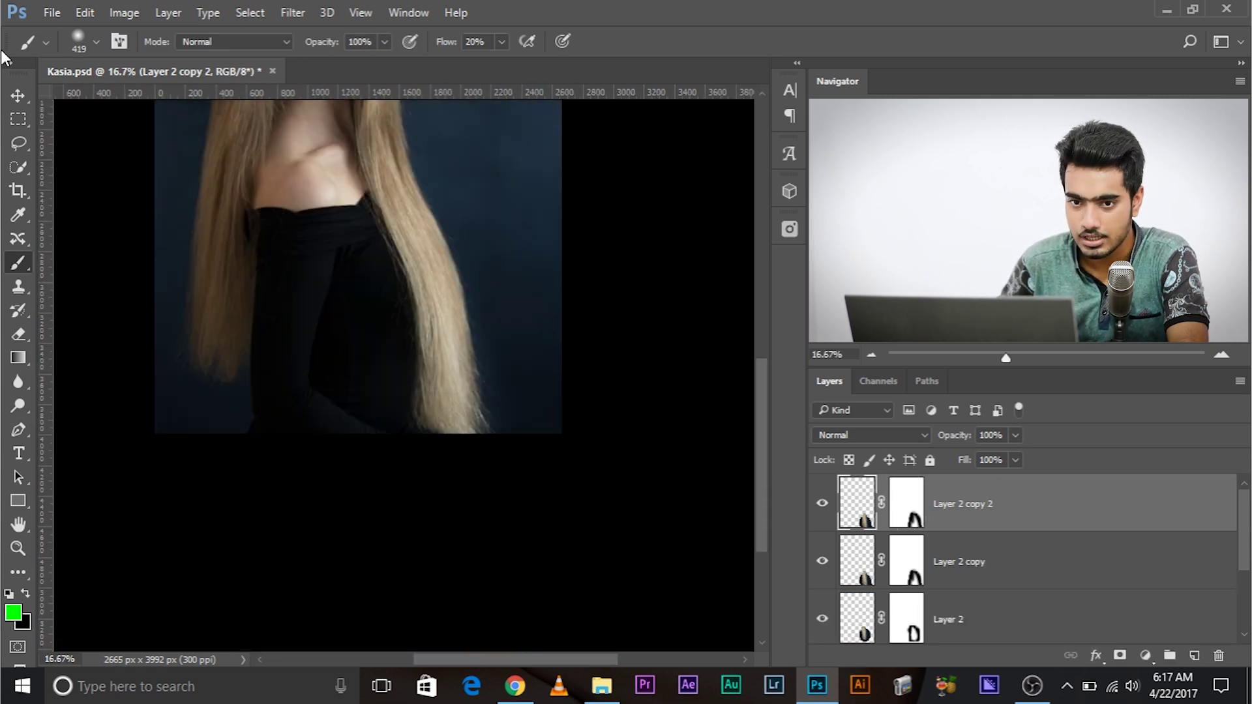
{"action": "left_click", "coordinate": [29, 96]}
{"action": "left_click_drag", "start_coordinate": [461, 411], "coordinate": [465, 436]}
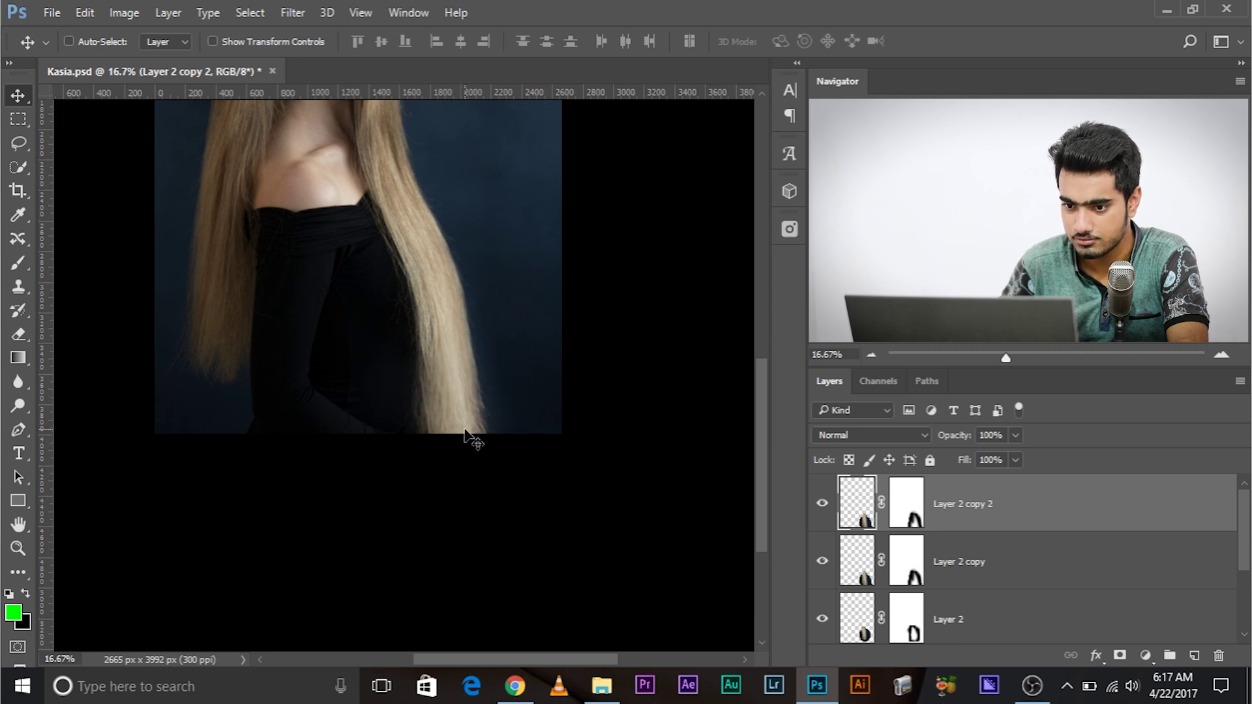
{"action": "left_click_drag", "start_coordinate": [501, 384], "coordinate": [515, 476]}
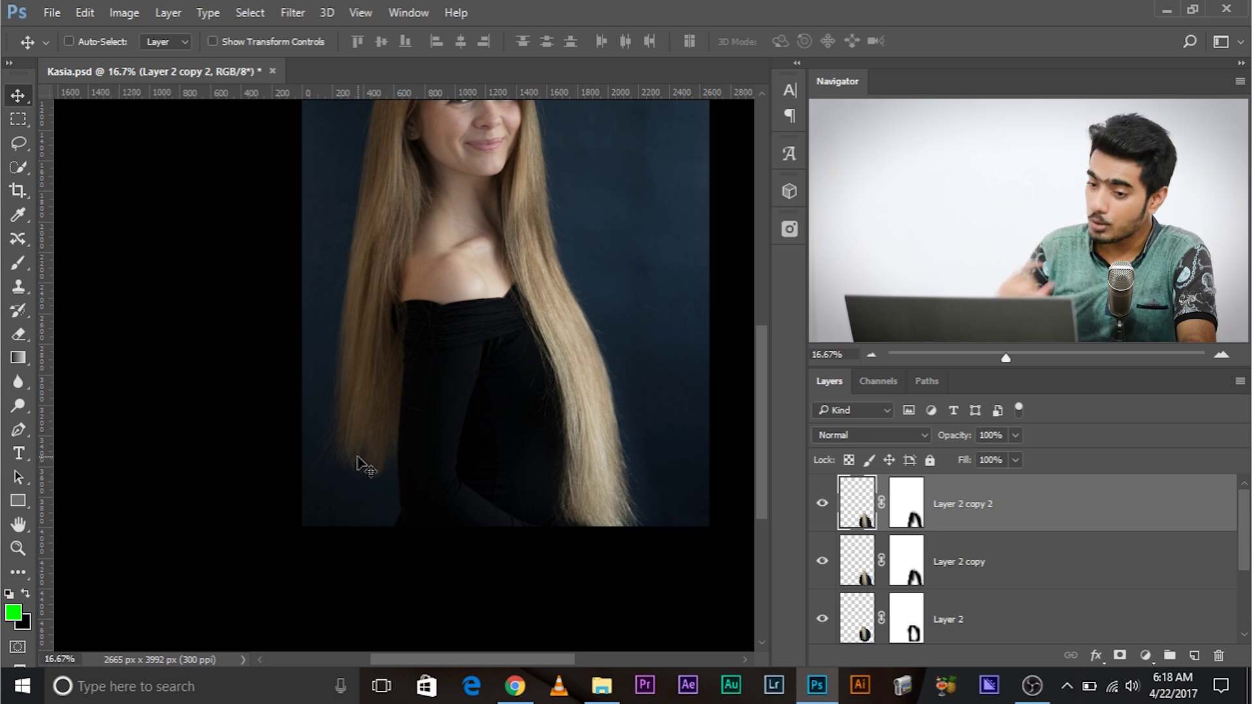
{"action": "scroll", "coordinate": [363, 464], "scroll_direction": "up", "scroll_amount": 1}
{"action": "left_click_drag", "start_coordinate": [397, 459], "coordinate": [204, 405]}
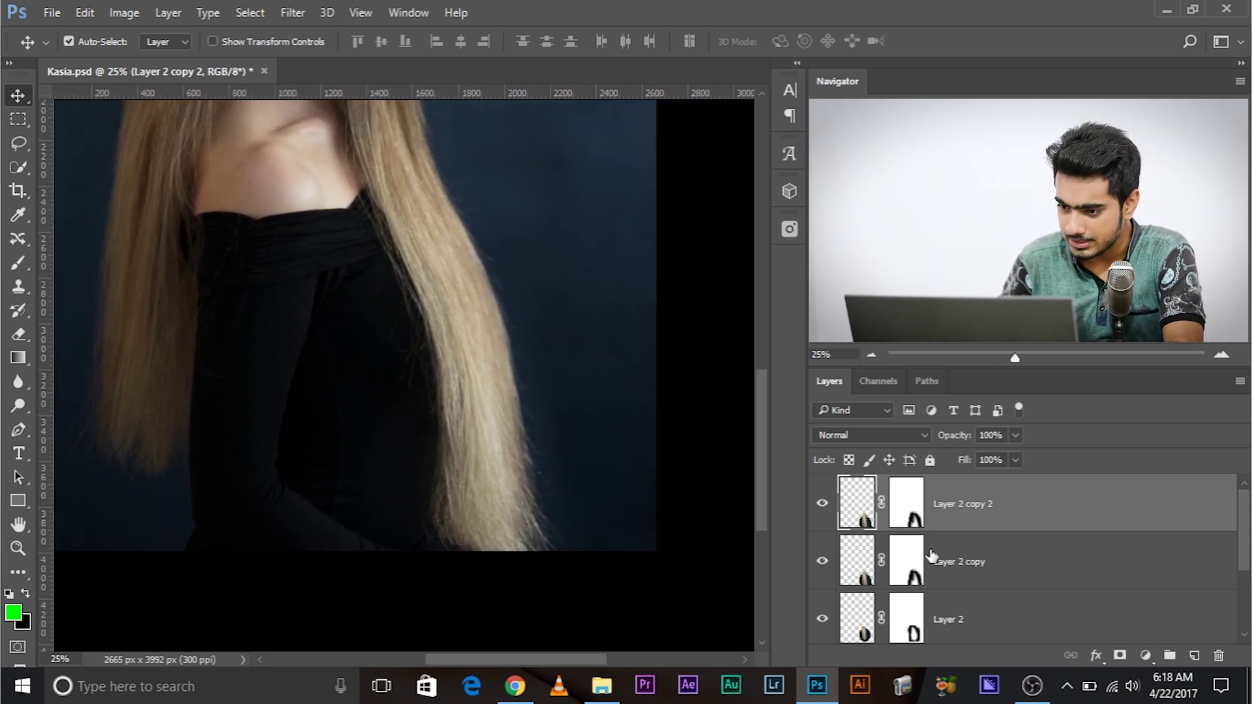
{"action": "key", "text": "Delete"}
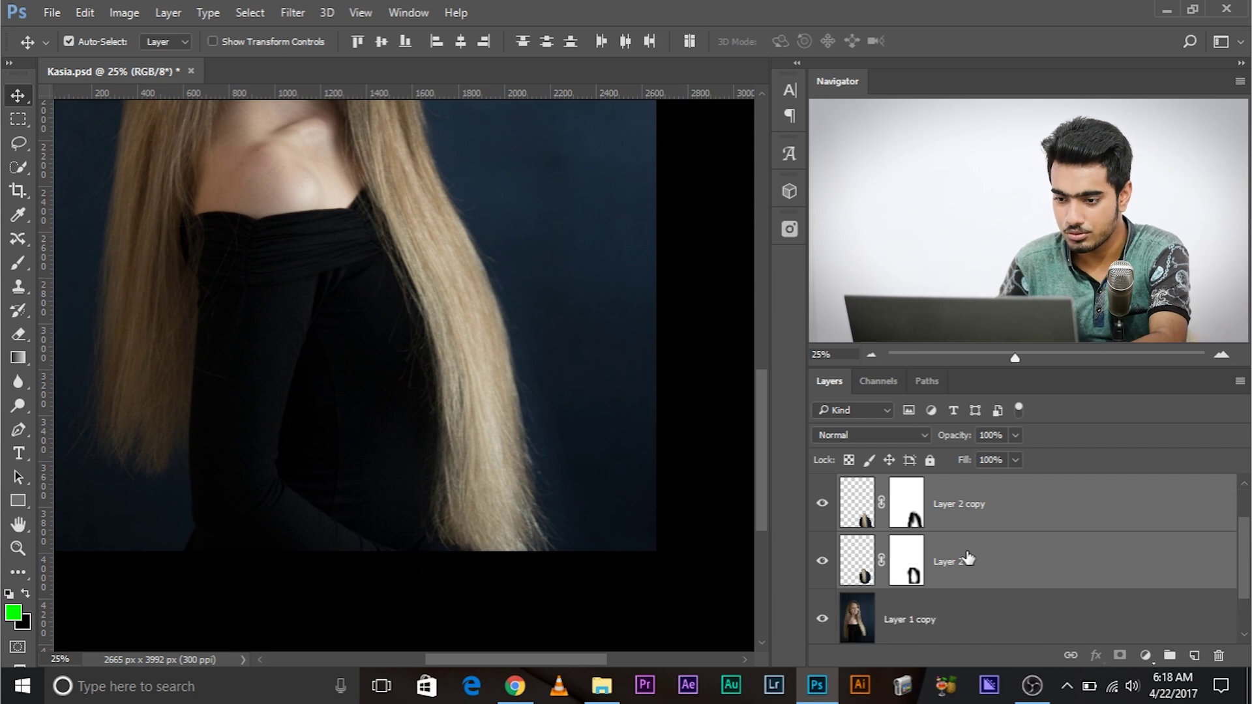
Step: Group Layer 2 copy and Layer 2, and add a layer mask to the group
{"action": "key", "text": "ctrl+g"}
{"action": "left_click", "coordinate": [1119, 654]}
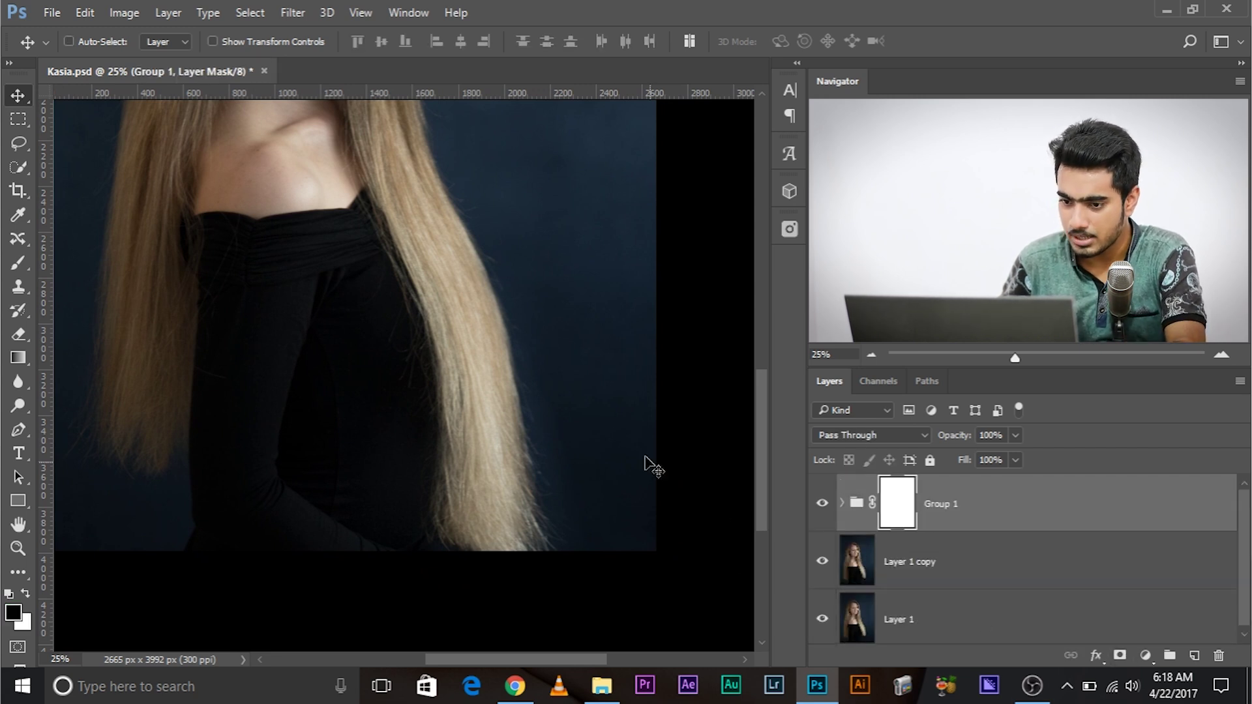
Step: Mask out the leftover copied areas on both sides of the lower hair by painting black on the group's mask with a 311 px brush
{"action": "left_click_drag", "start_coordinate": [613, 410], "coordinate": [557, 435]}
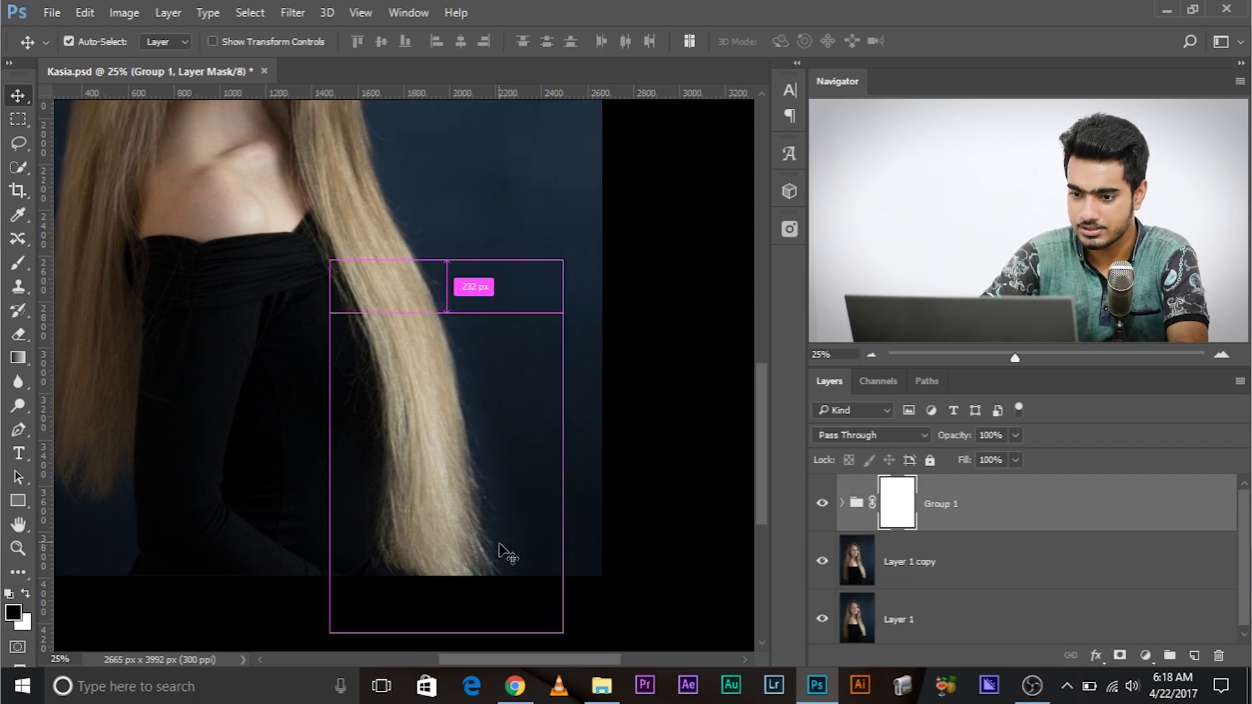
{"action": "key", "text": "ctrl+plus"}
{"action": "left_click_drag", "start_coordinate": [485, 506], "coordinate": [373, 392]}
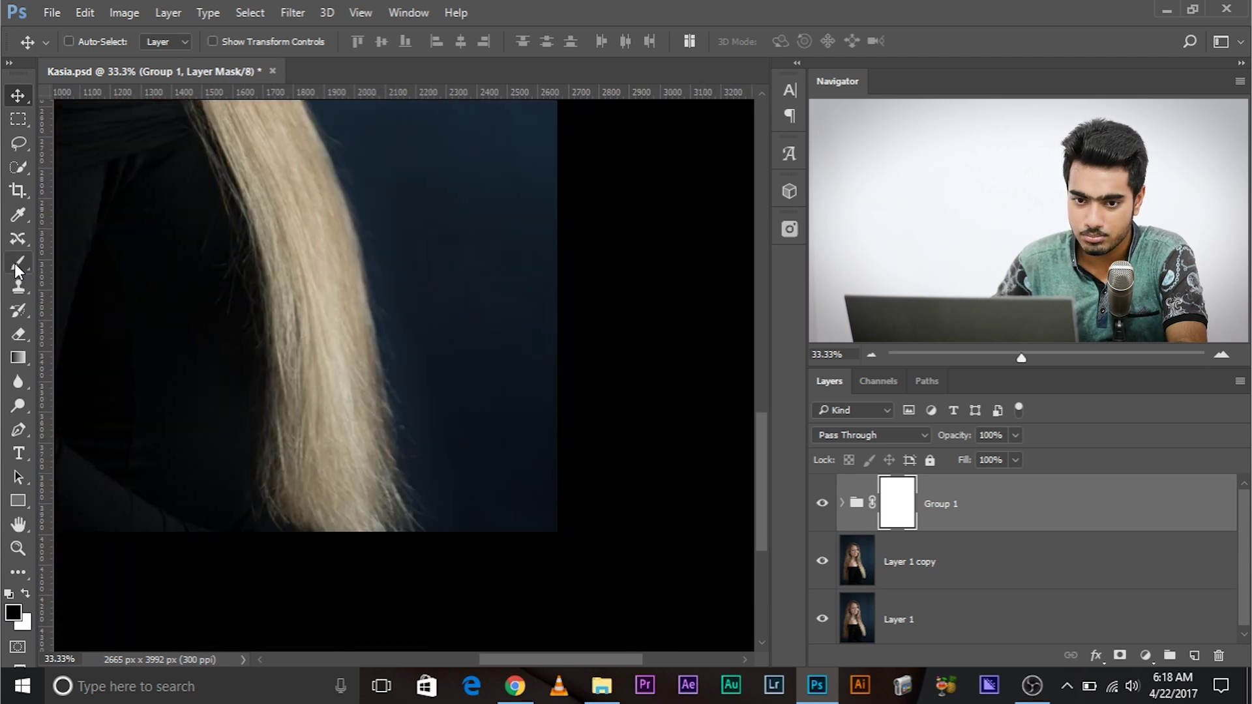
{"action": "left_click", "coordinate": [16, 263]}
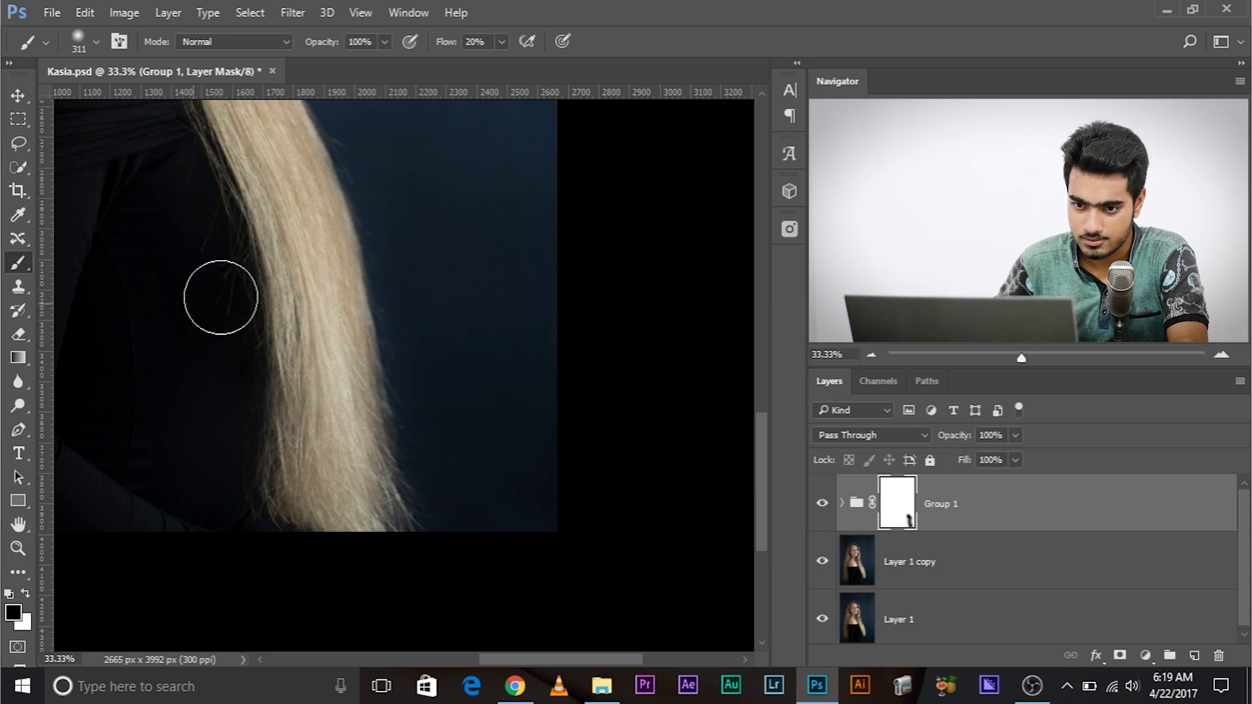
{"action": "left_click_drag", "start_coordinate": [151, 329], "coordinate": [429, 334]}
Step: Select the lower end of the darker, shorter hair side on Layer 1 copy with the Lasso tool and copy it to a new layer
{"action": "left_click", "coordinate": [937, 555]}
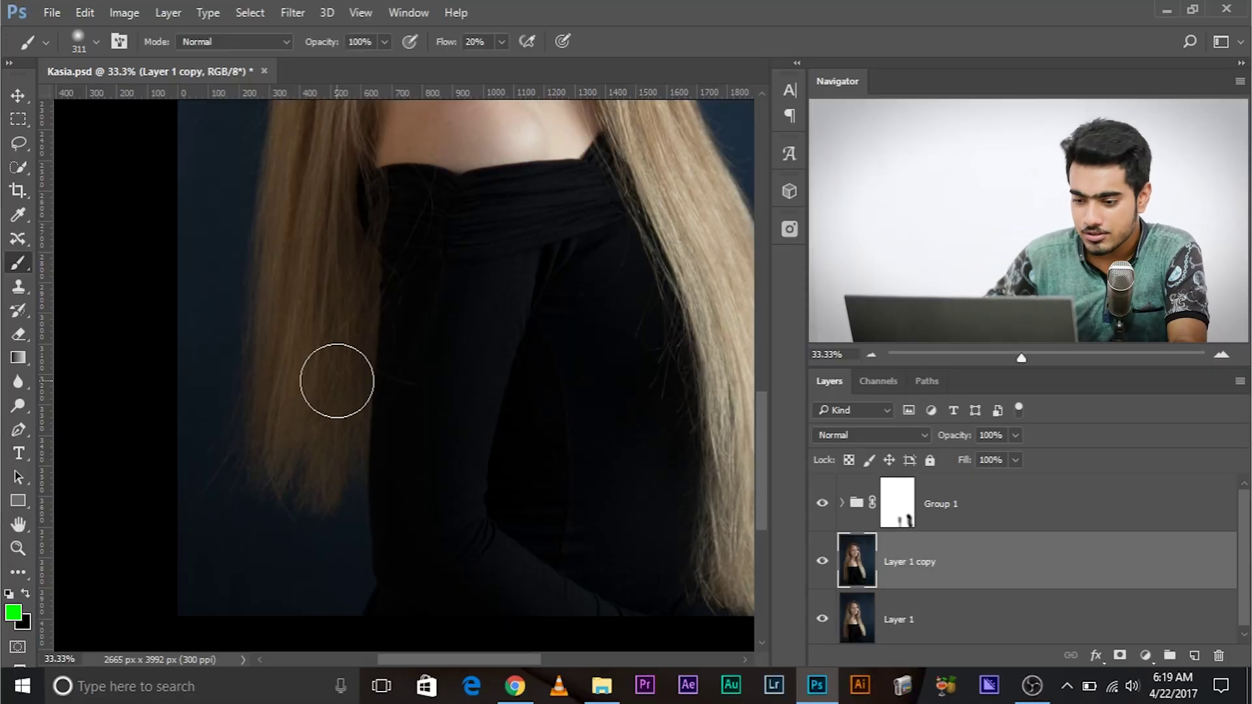
{"action": "key", "text": "ctrl+plus"}
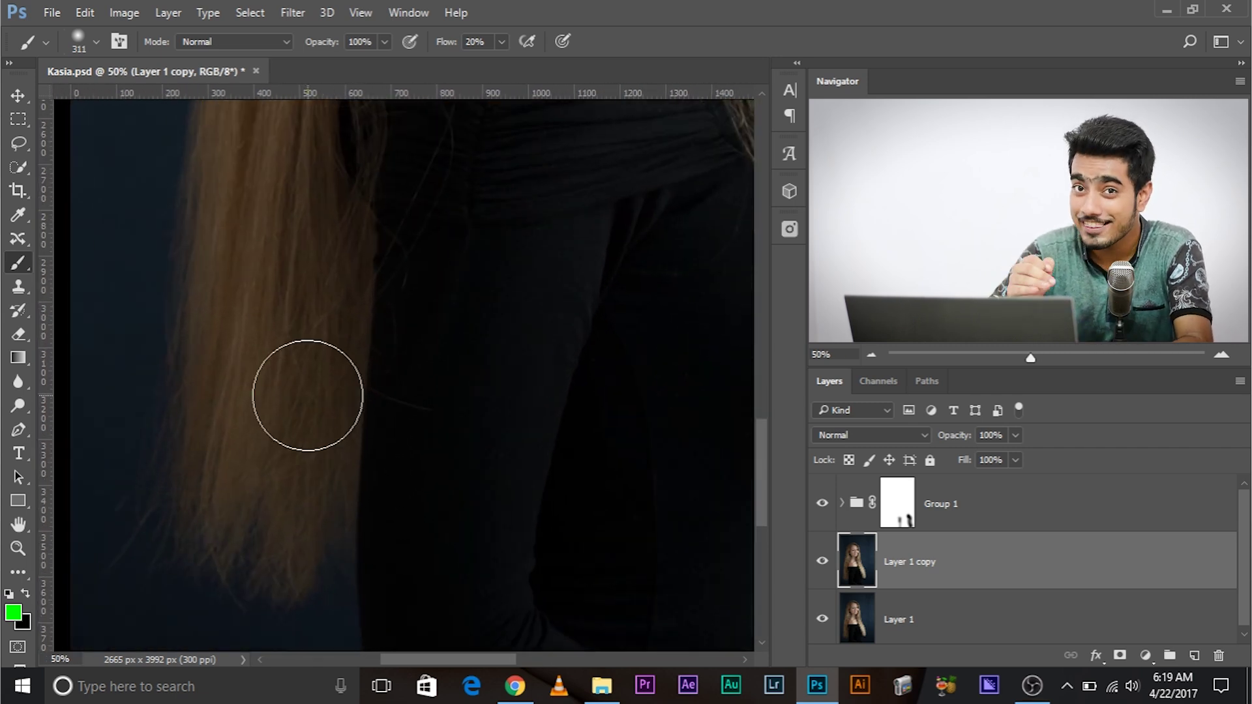
{"action": "left_click_drag", "start_coordinate": [294, 407], "coordinate": [327, 595]}
{"action": "left_click_drag", "start_coordinate": [319, 456], "coordinate": [304, 334]}
{"action": "left_click_drag", "start_coordinate": [367, 269], "coordinate": [380, 291]}
{"action": "mouse_move", "coordinate": [228, 346]}
{"action": "left_mouse_down"}
{"action": "mouse_move", "coordinate": [224, 271]}
{"action": "mouse_move", "coordinate": [224, 296]}
{"action": "left_mouse_up"}
{"action": "left_click", "coordinate": [13, 146]}
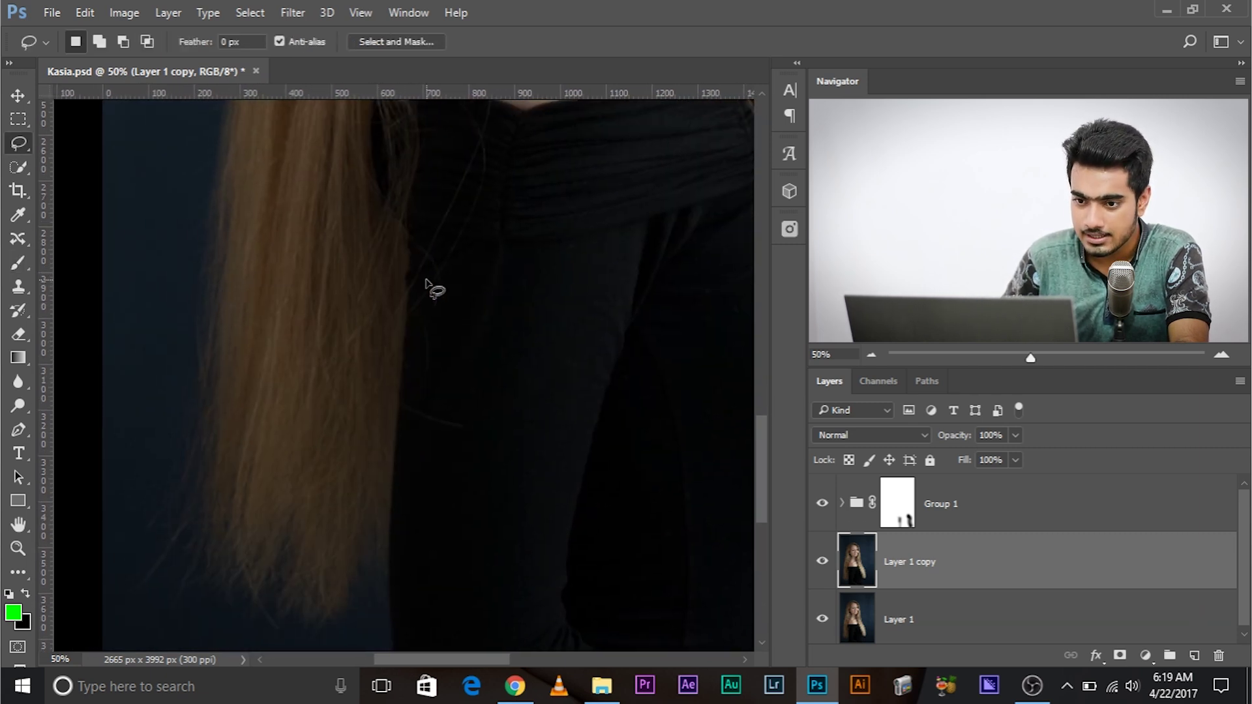
{"action": "key", "text": "ctrl+minus"}
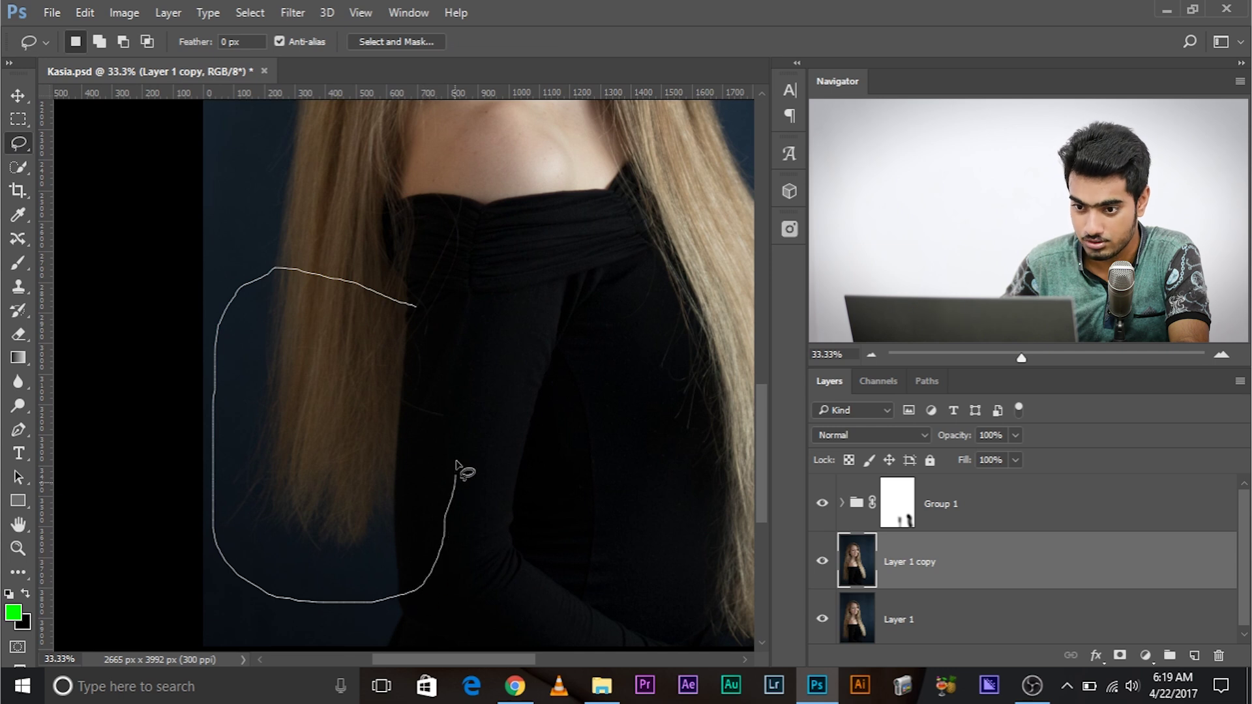
{"action": "left_click_drag", "start_coordinate": [466, 375], "coordinate": [460, 355]}
{"action": "scroll", "coordinate": [424, 492], "scroll_direction": "down", "scroll_amount": 1}
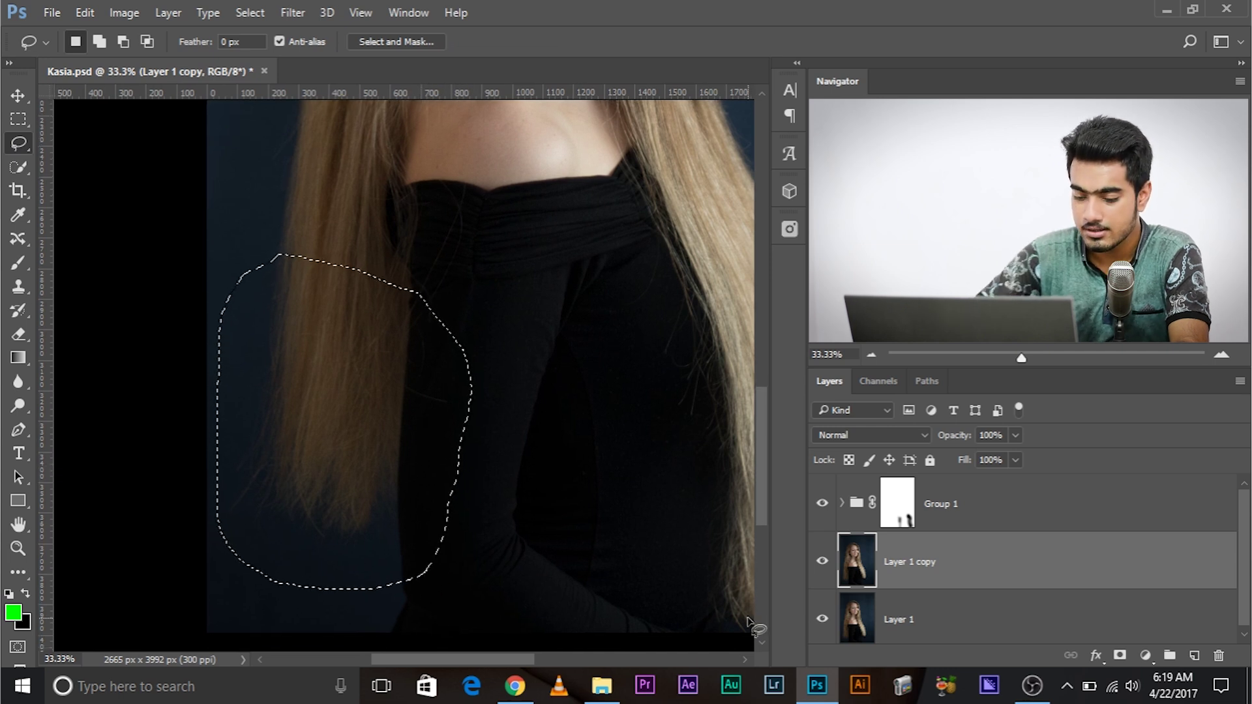
{"action": "key", "text": "ctrl+j"}
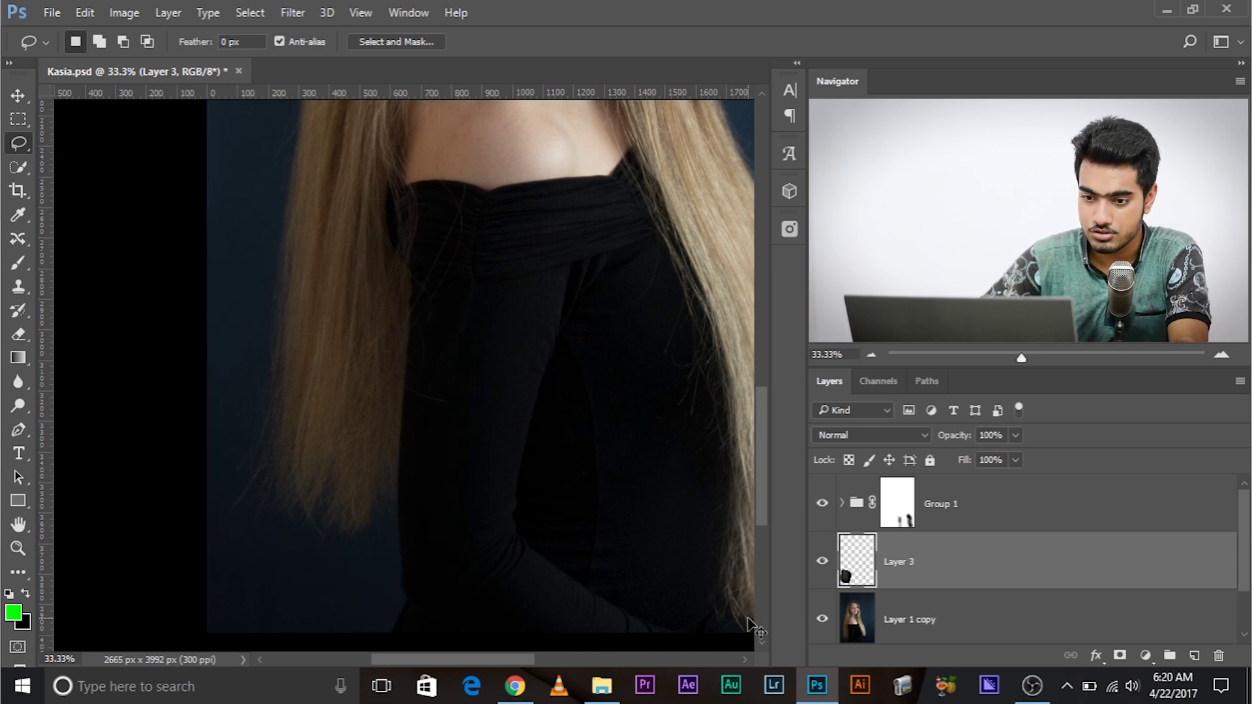
Step: Move the copied hair piece down along the darker side to lengthen the strands
{"action": "left_click", "coordinate": [21, 97]}
{"action": "left_click_drag", "start_coordinate": [381, 385], "coordinate": [321, 395]}
{"action": "left_click_drag", "start_coordinate": [319, 386], "coordinate": [319, 375]}
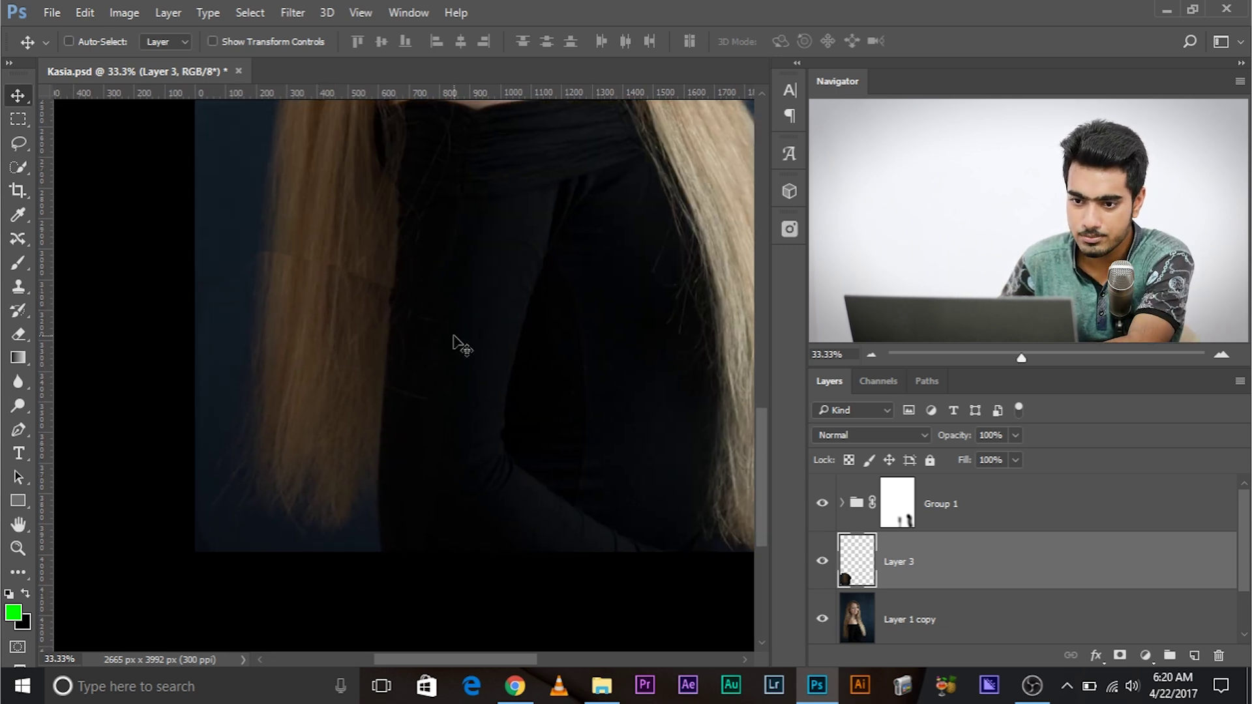
Step: Enlarge the black brush to 521 px and add a layer mask to Layer 3
{"action": "left_click", "coordinate": [19, 263]}
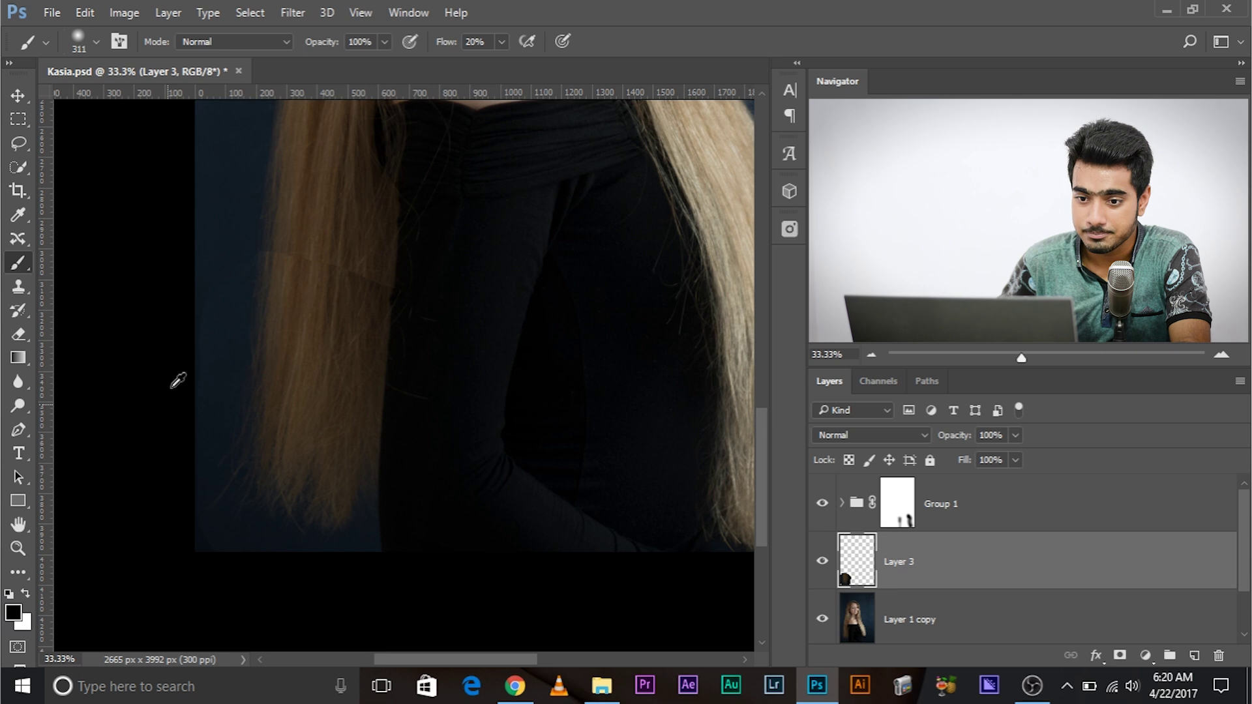
{"action": "left_click_drag", "start_coordinate": [315, 302], "coordinate": [349, 305]}
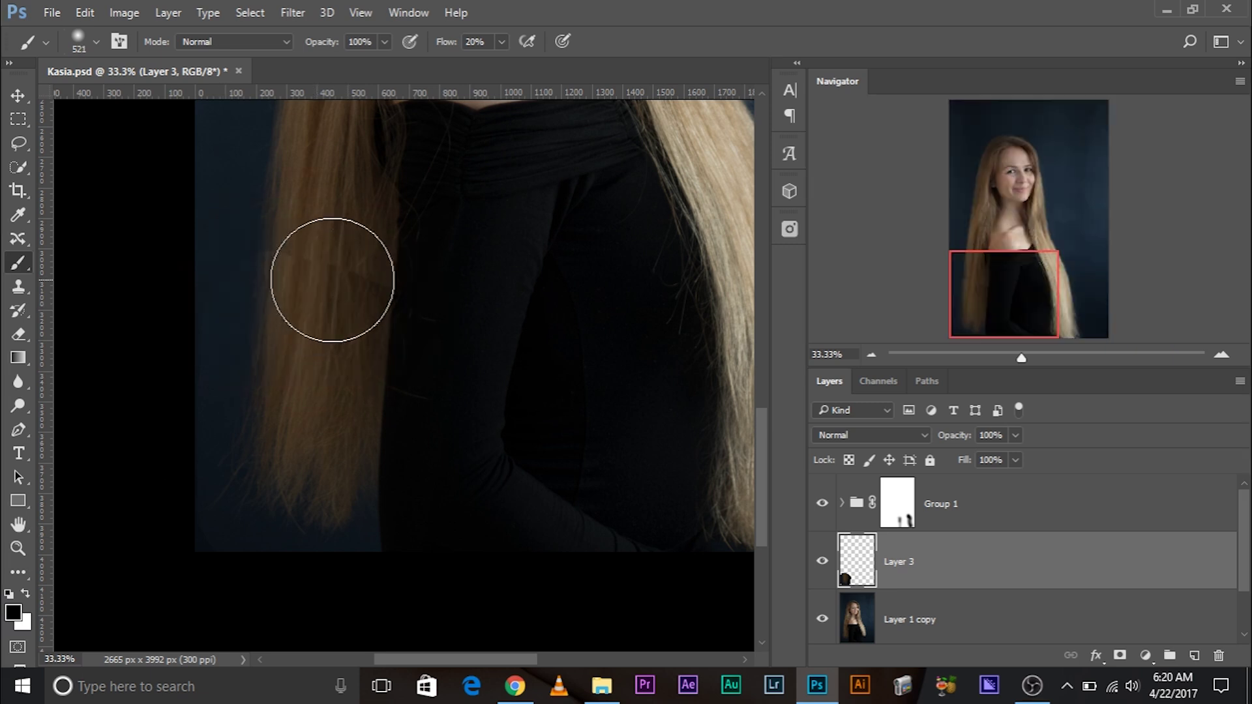
{"action": "left_click", "coordinate": [1120, 655]}
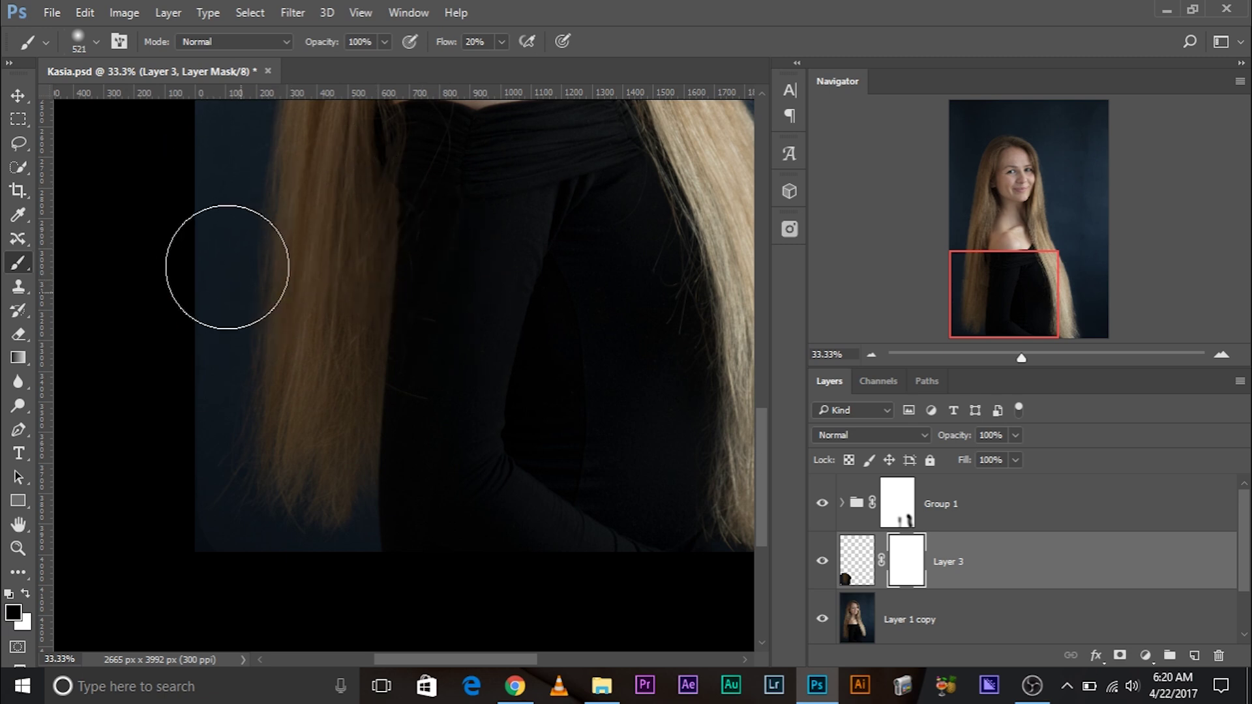
Step: Paint black on Layer 3's mask to blend its edges, and place a duplicate of the layer lower along the darker hair
{"action": "left_click_drag", "start_coordinate": [176, 444], "coordinate": [150, 558]}
{"action": "left_click_drag", "start_coordinate": [1154, 567], "coordinate": [1192, 657]}
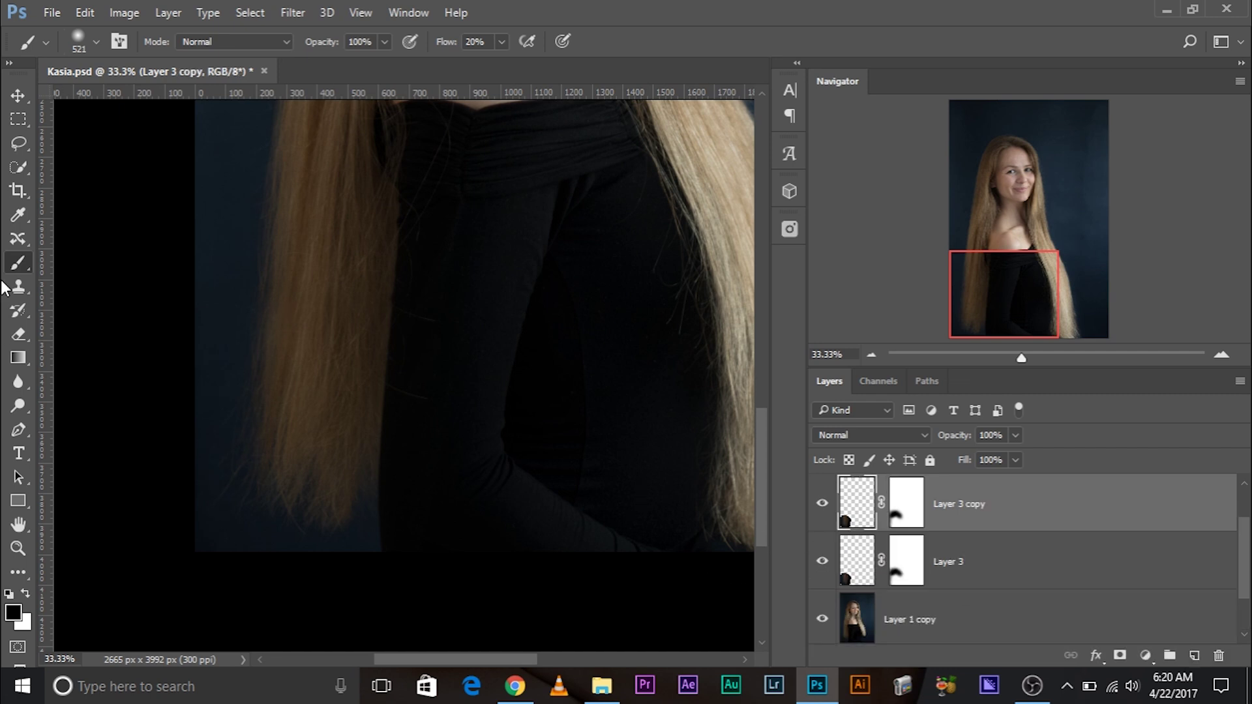
{"action": "left_click", "coordinate": [17, 98]}
{"action": "left_click_drag", "start_coordinate": [327, 424], "coordinate": [314, 515]}
Step: Warp the duplicated hair piece so its strands line up with the darker hair above it
{"action": "key", "text": "ctrl+t"}
{"action": "right_click", "coordinate": [314, 434]}
{"action": "left_click", "coordinate": [388, 268]}
{"action": "left_click_drag", "start_coordinate": [280, 358], "coordinate": [255, 334]}
{"action": "left_click_drag", "start_coordinate": [316, 517], "coordinate": [295, 526]}
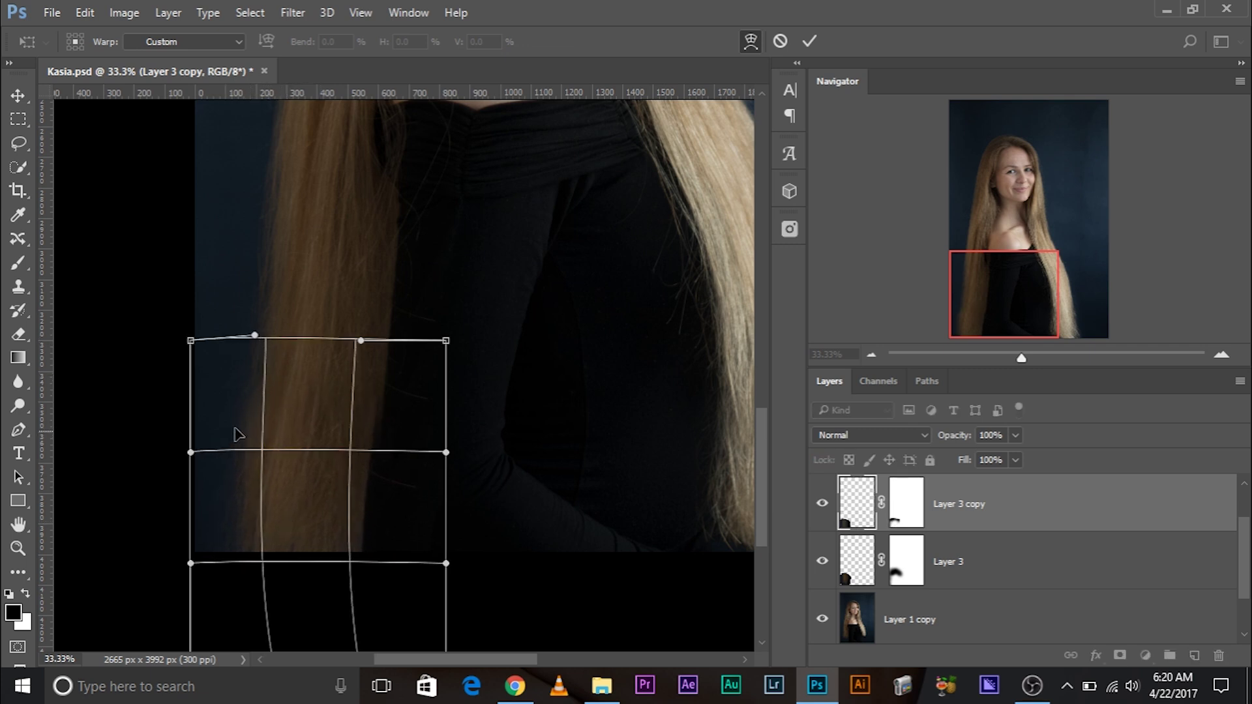
{"action": "left_click_drag", "start_coordinate": [402, 435], "coordinate": [405, 433]}
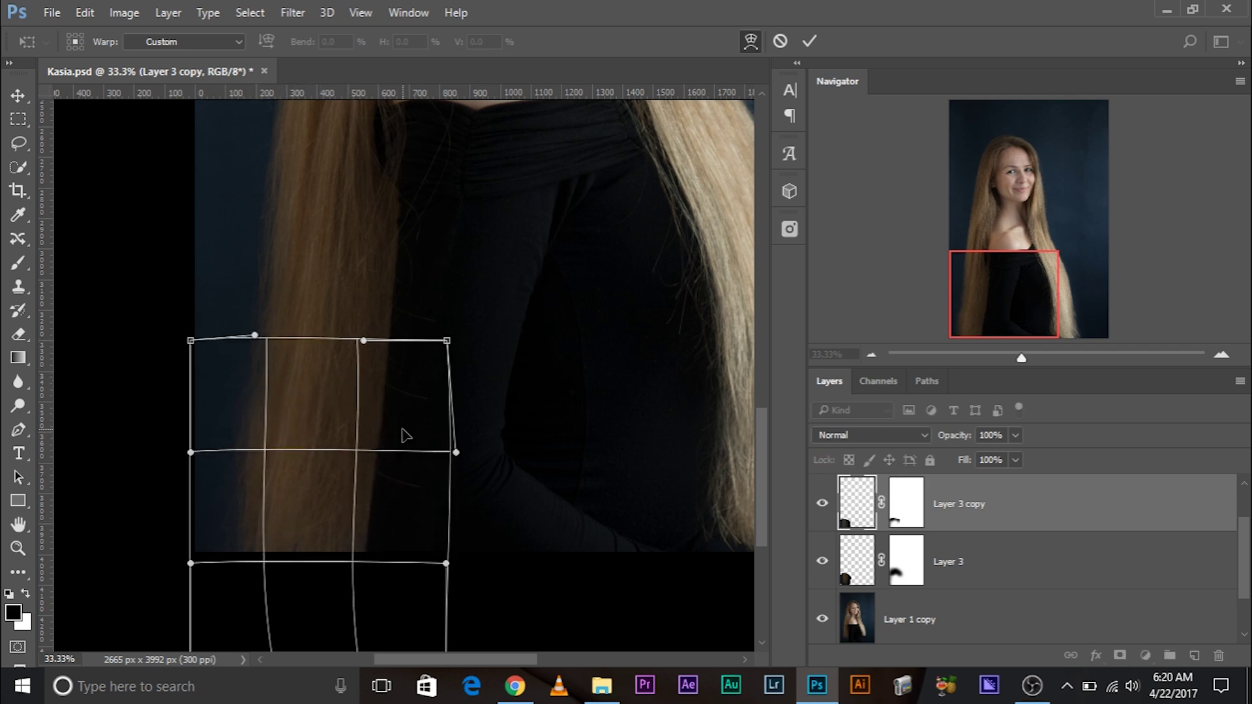
{"action": "key", "text": "Return"}
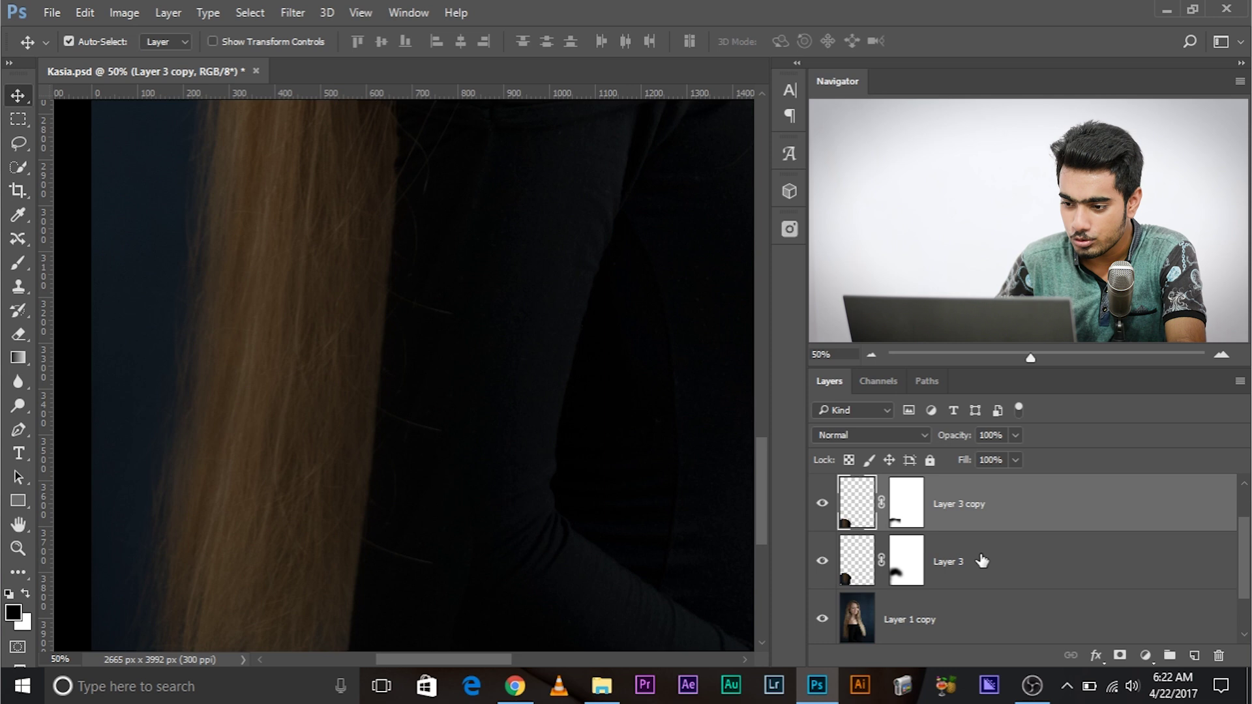
Step: Group Layer 3 and Layer 3 copy, and compare the hair with the new group hidden and shown
{"action": "left_click", "coordinate": [981, 560], "text": "shift"}
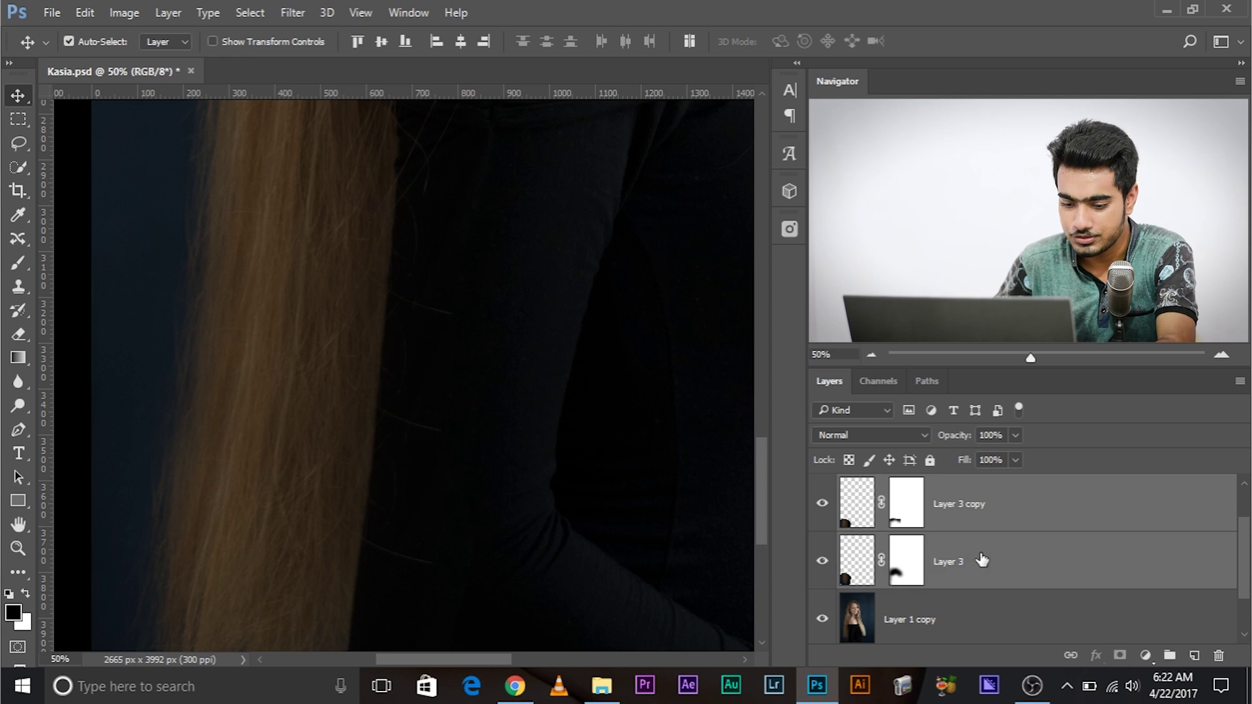
{"action": "key", "text": "ctrl+g"}
{"action": "left_click", "coordinate": [820, 518]}
{"action": "left_click_drag", "start_coordinate": [424, 528], "coordinate": [385, 489]}
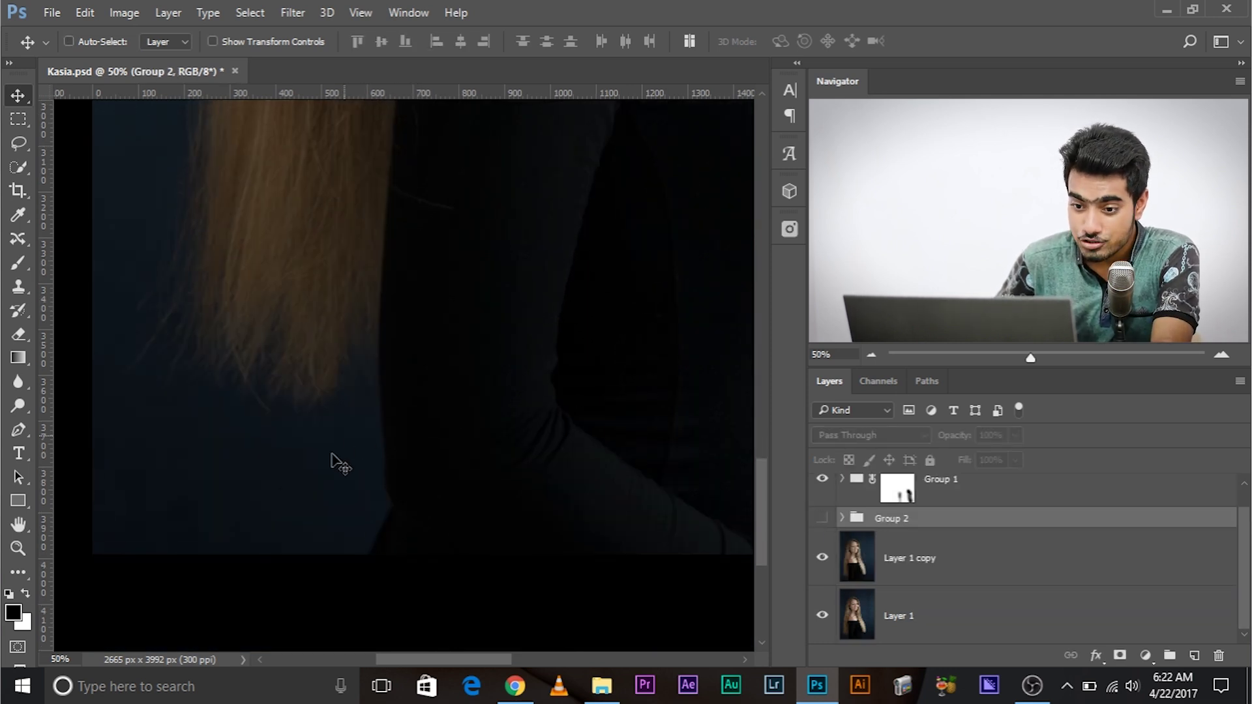
{"action": "left_click", "coordinate": [822, 517]}
Step: Try the Difference blend mode on Group 2 and set the group to Normal
{"action": "left_click", "coordinate": [862, 437]}
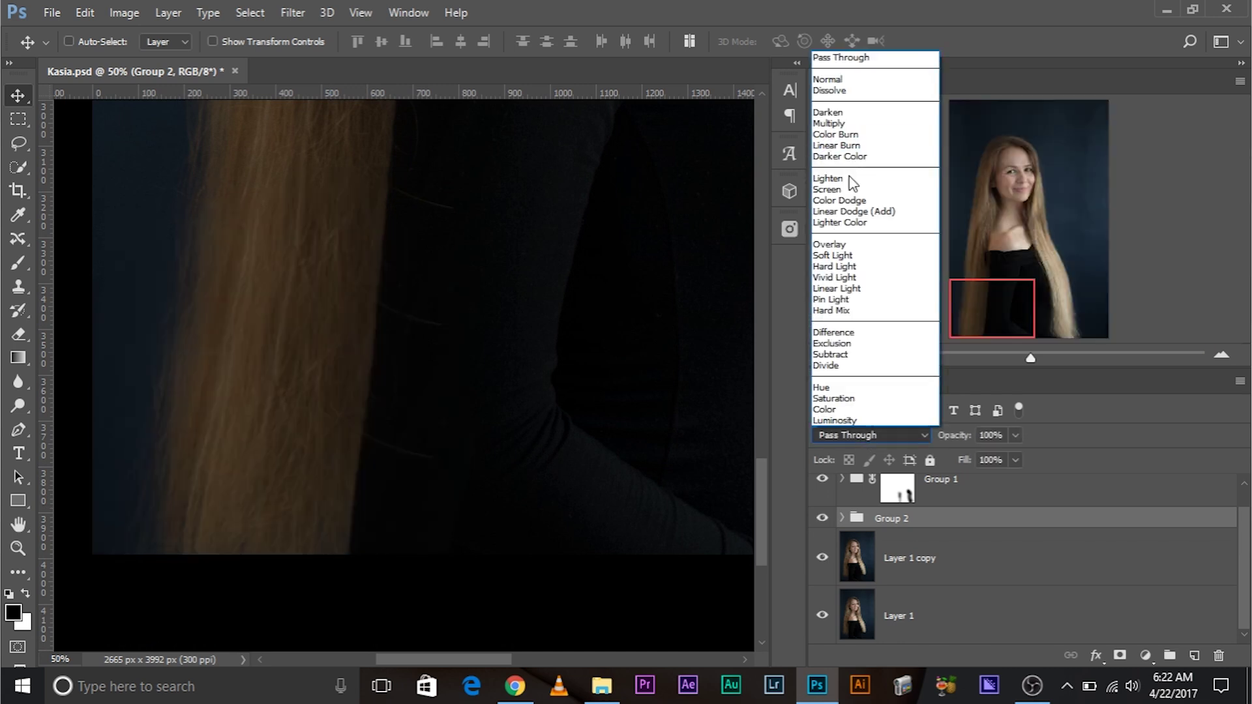
{"action": "left_click", "coordinate": [862, 329]}
{"action": "left_click_drag", "start_coordinate": [473, 488], "coordinate": [475, 483]}
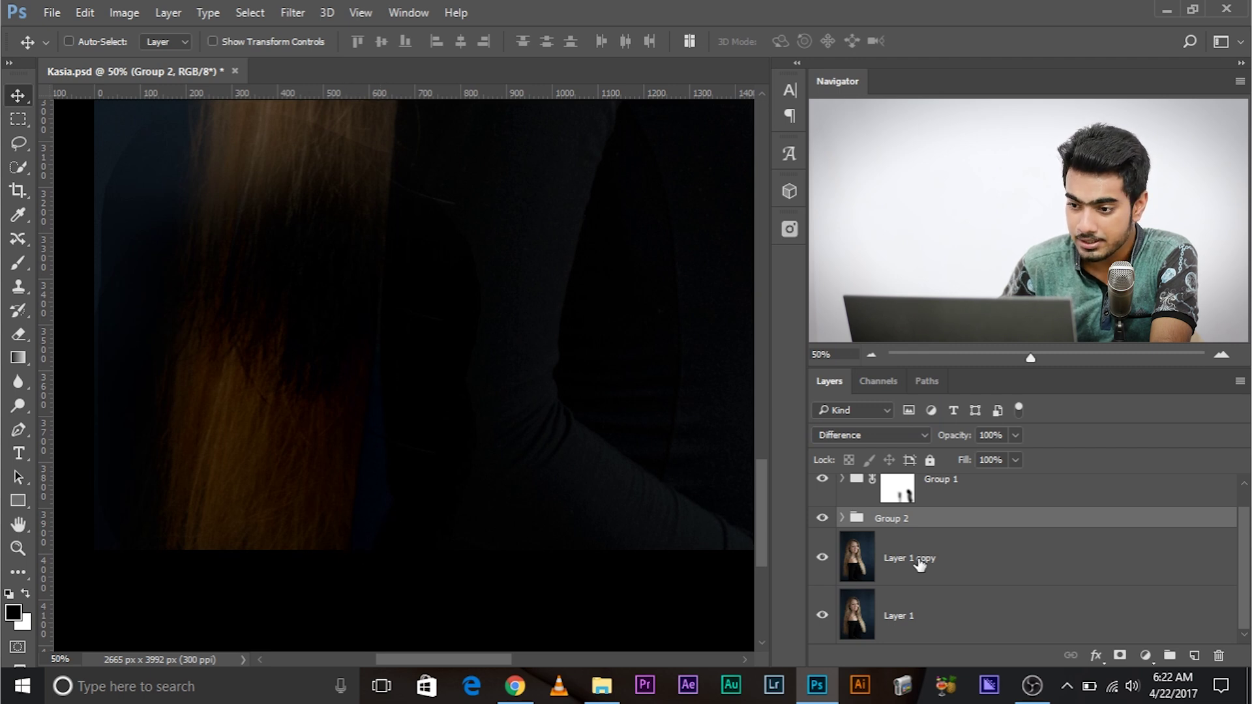
{"action": "left_click", "coordinate": [851, 437]}
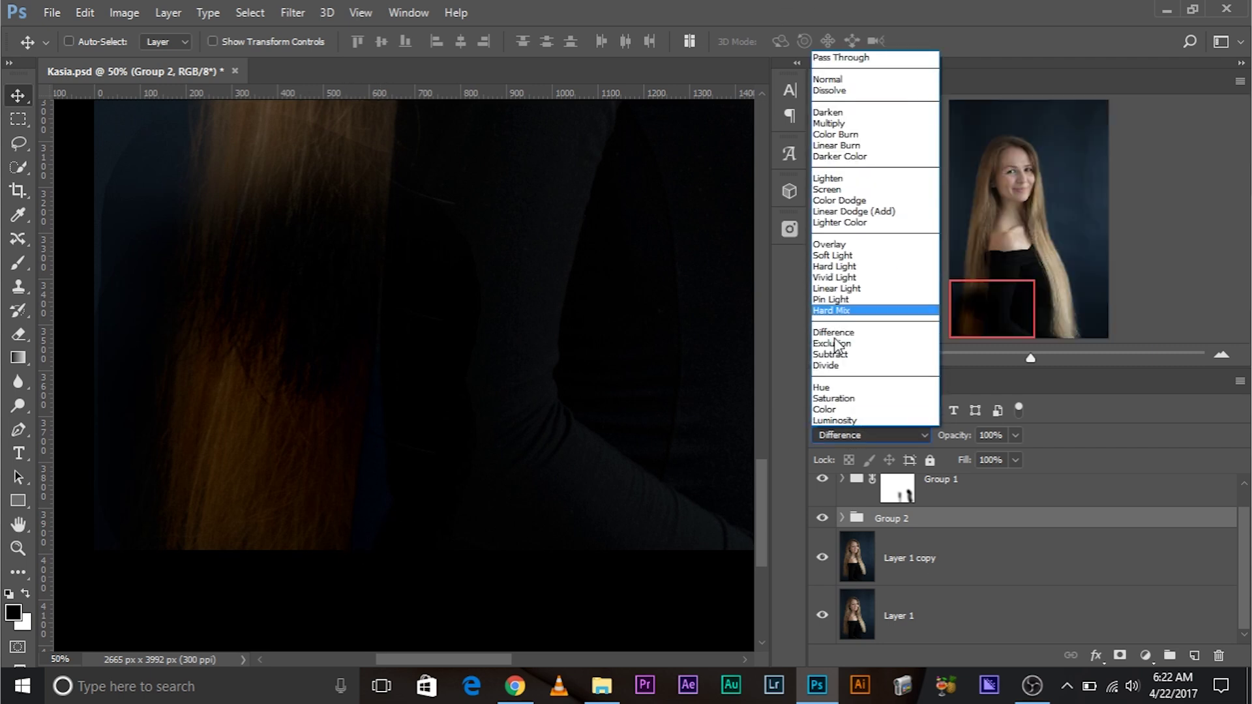
{"action": "left_click", "coordinate": [880, 79]}
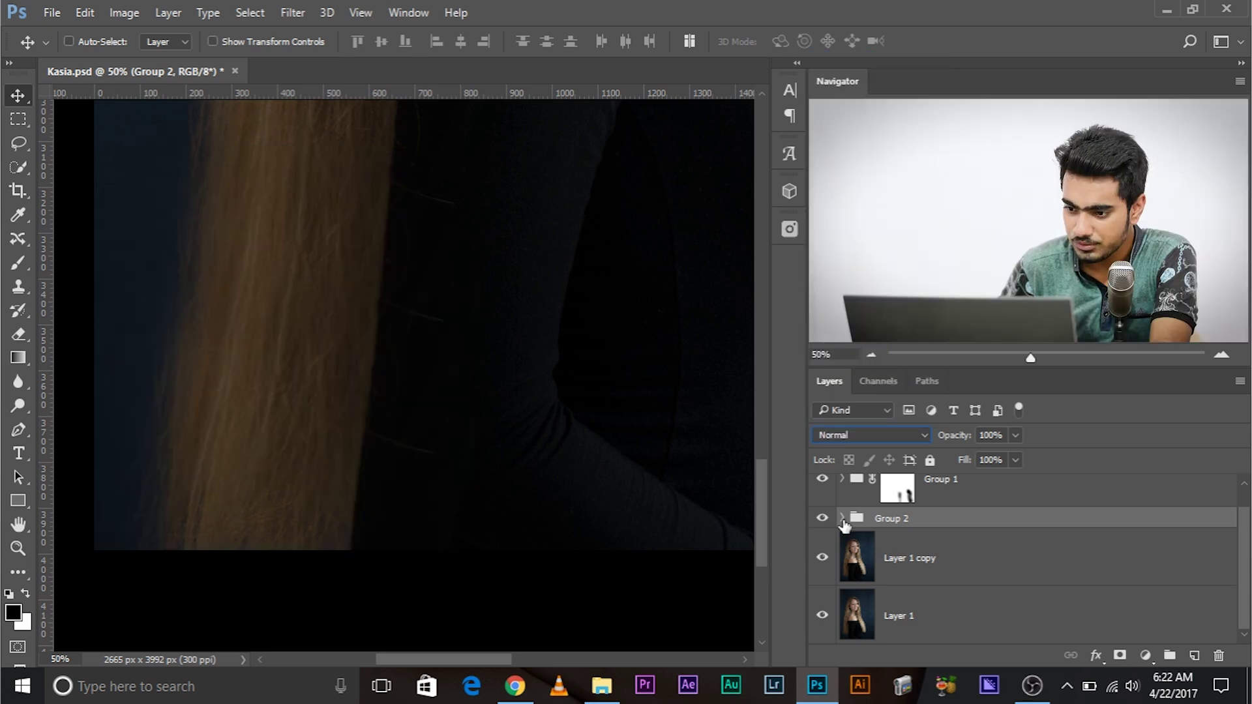
Step: Duplicate Layer 3 copy inside Group 2 and shift the duplicate sideways toward the arm to fill out the hair
{"action": "left_click", "coordinate": [843, 519]}
{"action": "left_click_drag", "start_coordinate": [1162, 578], "coordinate": [1198, 655]}
{"action": "left_click_drag", "start_coordinate": [324, 515], "coordinate": [350, 516]}
{"action": "left_click_drag", "start_coordinate": [355, 423], "coordinate": [343, 410]}
Step: Paint black with a 453 px brush on Layer 3 copy 2's mask to blend its upper edge and the side by the arm
{"action": "left_click", "coordinate": [938, 560]}
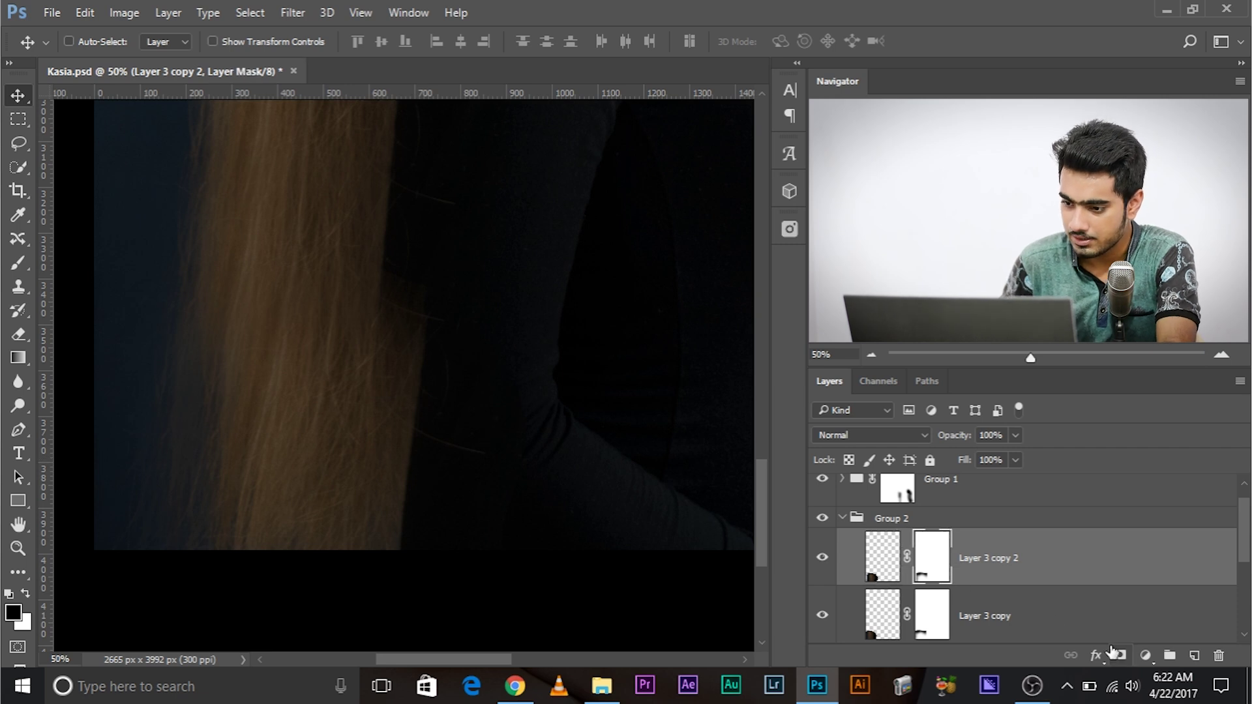
{"action": "left_click", "coordinate": [18, 263]}
{"action": "left_click_drag", "start_coordinate": [148, 330], "coordinate": [131, 341]}
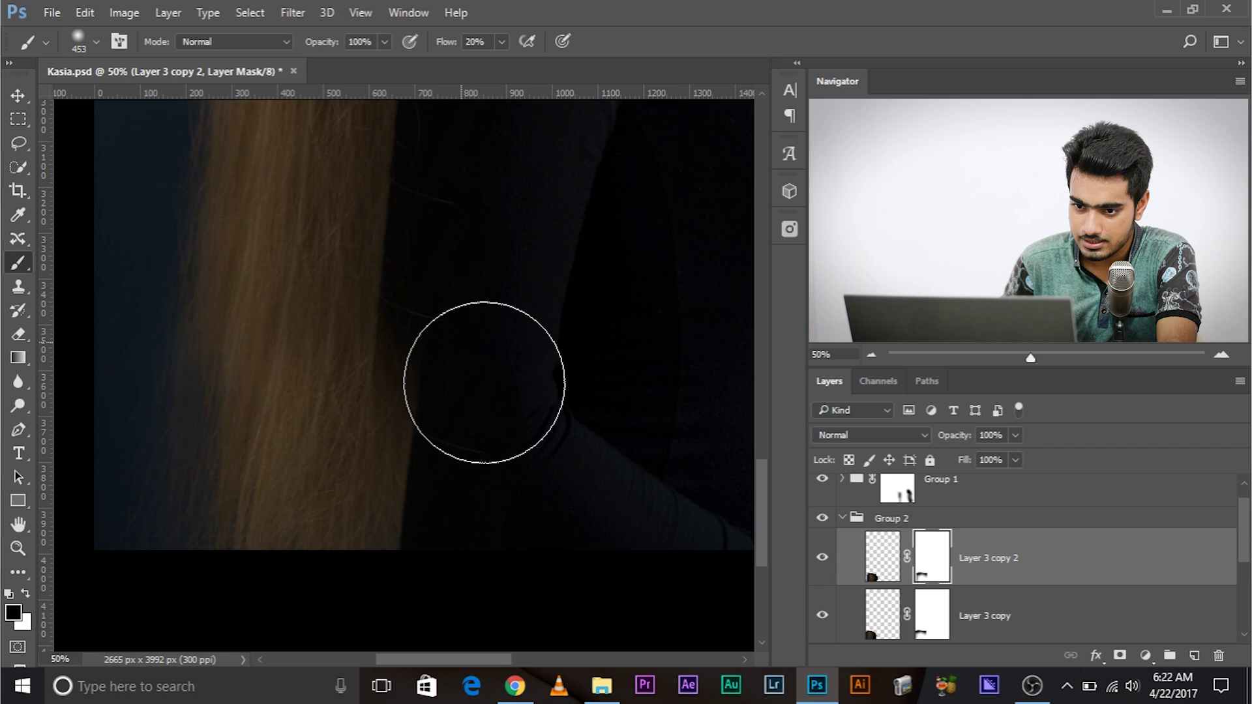
{"action": "mouse_move", "coordinate": [466, 370]}
{"action": "left_mouse_down"}
{"action": "mouse_move", "coordinate": [490, 390]}
{"action": "mouse_move", "coordinate": [497, 486]}
{"action": "mouse_move", "coordinate": [518, 517]}
{"action": "left_mouse_up"}
Step: Hide Group 2 and select the dark sleeve and dress beside the hair with the Quick Selection tool
{"action": "left_click", "coordinate": [822, 518]}
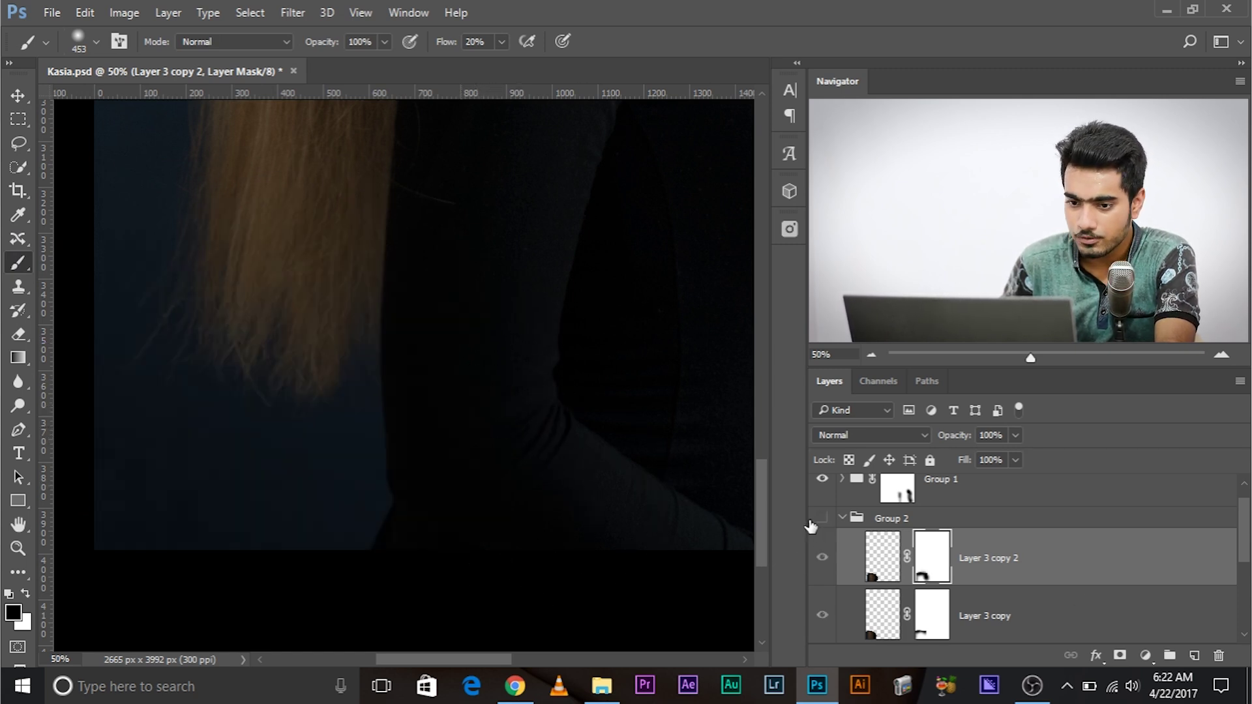
{"action": "left_click", "coordinate": [879, 520]}
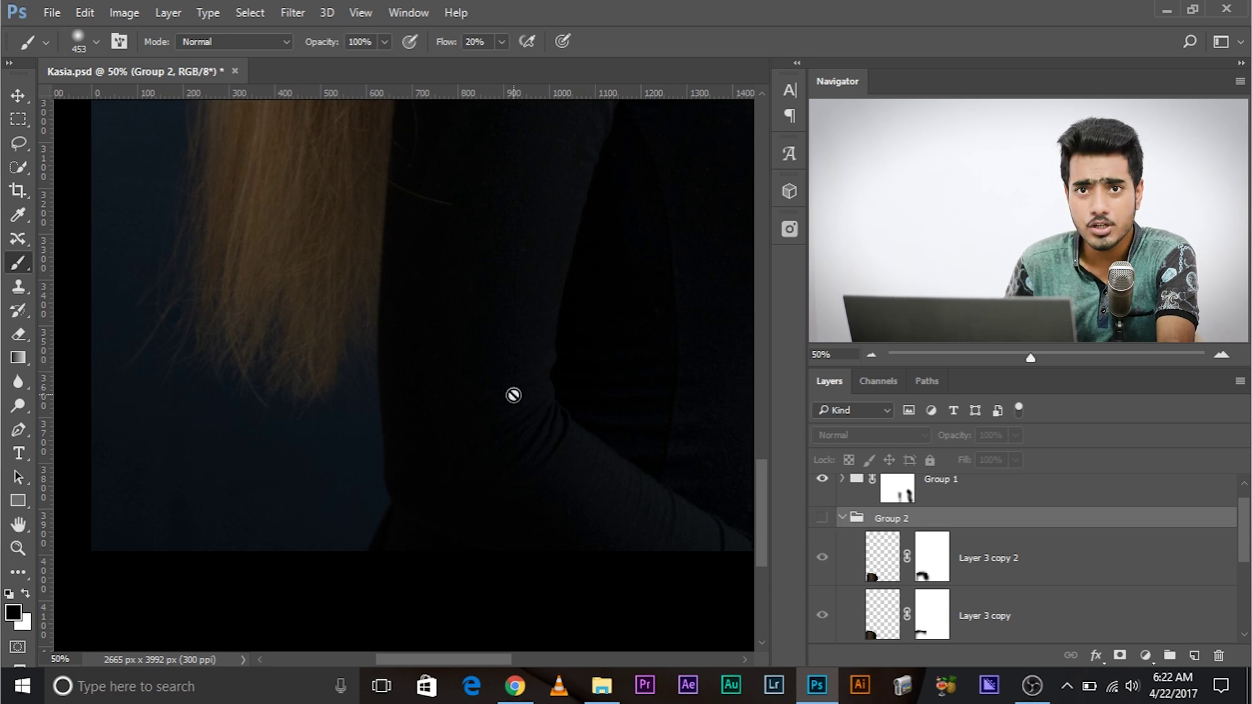
{"action": "left_click_drag", "start_coordinate": [490, 378], "coordinate": [292, 388]}
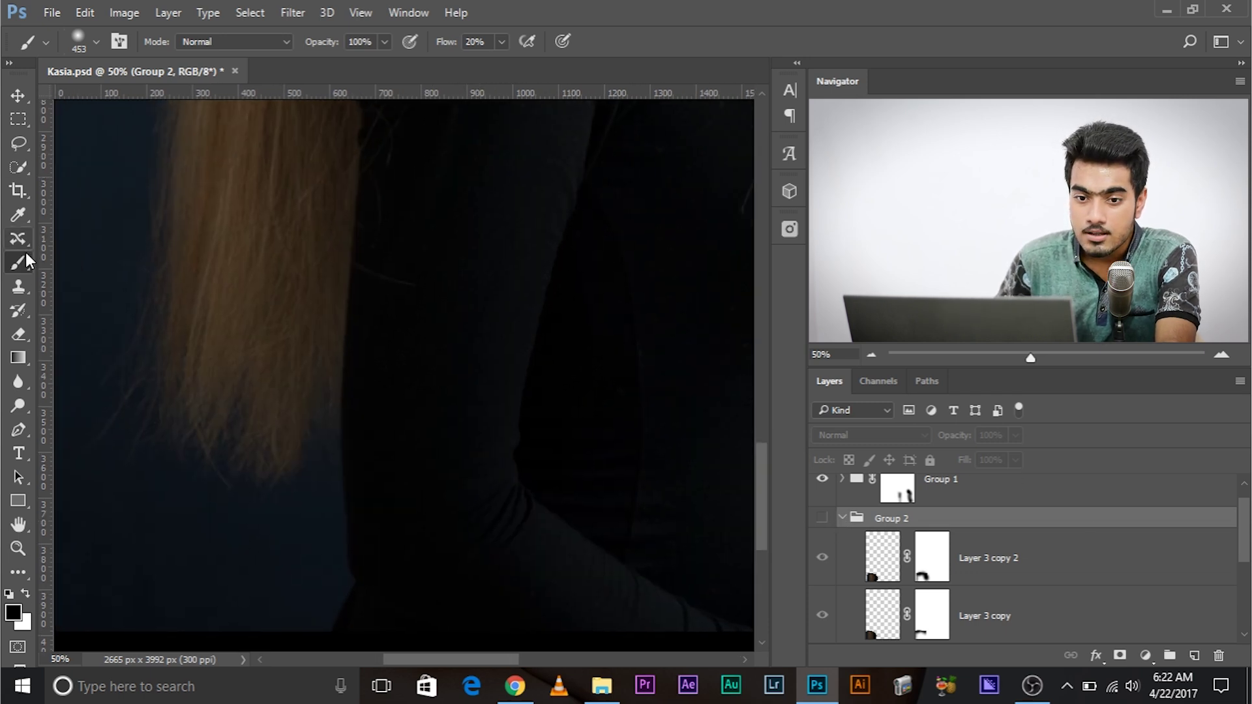
{"action": "left_click", "coordinate": [20, 171]}
{"action": "left_click_drag", "start_coordinate": [369, 430], "coordinate": [366, 428]}
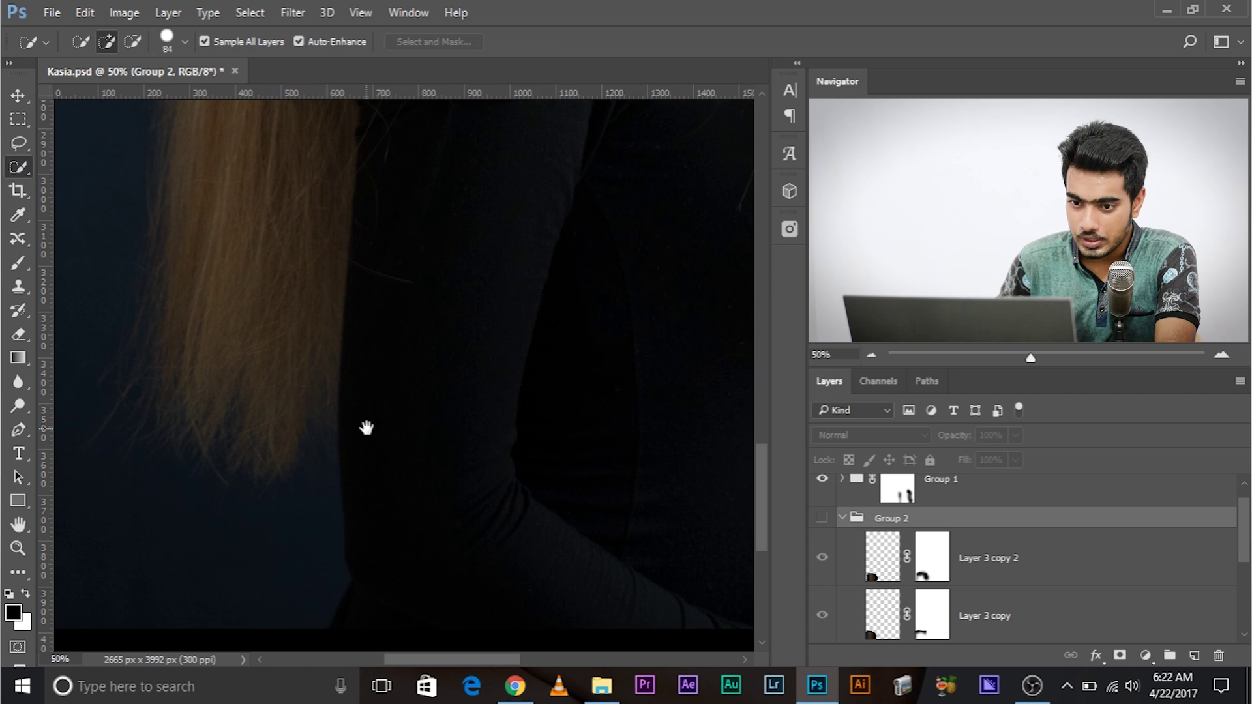
{"action": "mouse_move", "coordinate": [395, 274]}
{"action": "left_mouse_down"}
{"action": "mouse_move", "coordinate": [390, 412]}
{"action": "mouse_move", "coordinate": [413, 586]}
{"action": "left_mouse_up"}
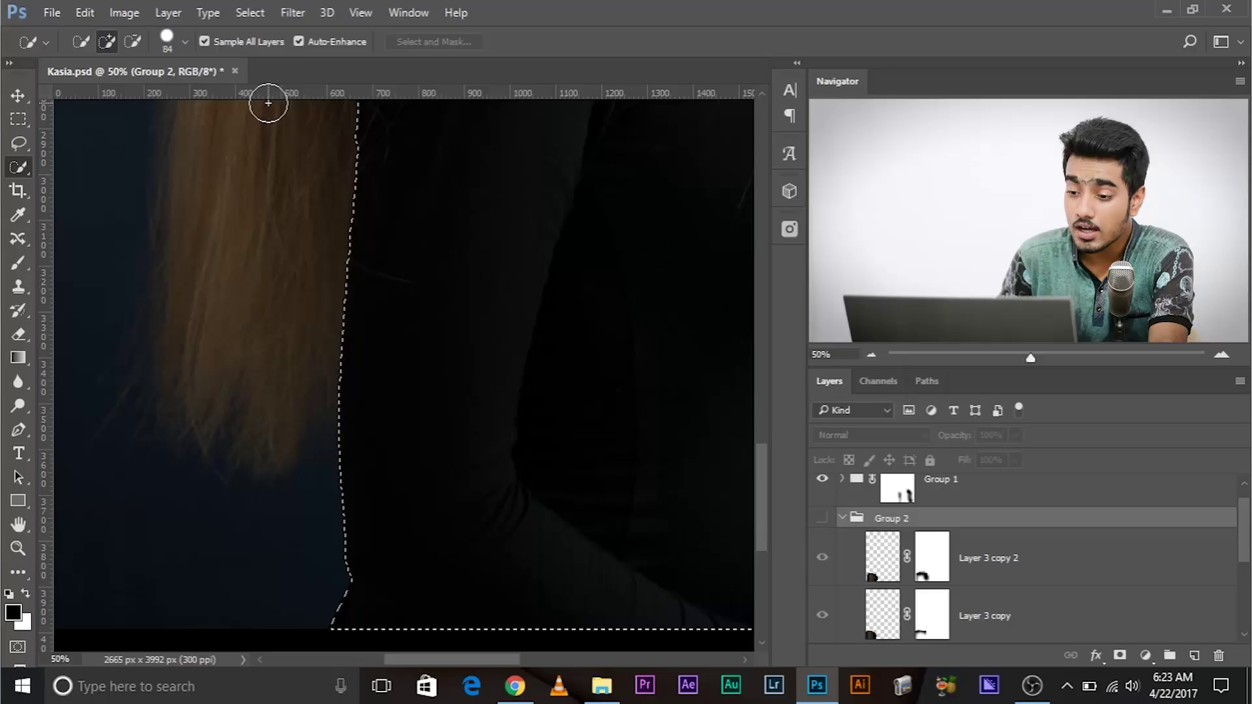
Step: Show Group 2, add a layer mask from the selection and invert it so the hair no longer covers the dress
{"action": "left_click", "coordinate": [821, 518]}
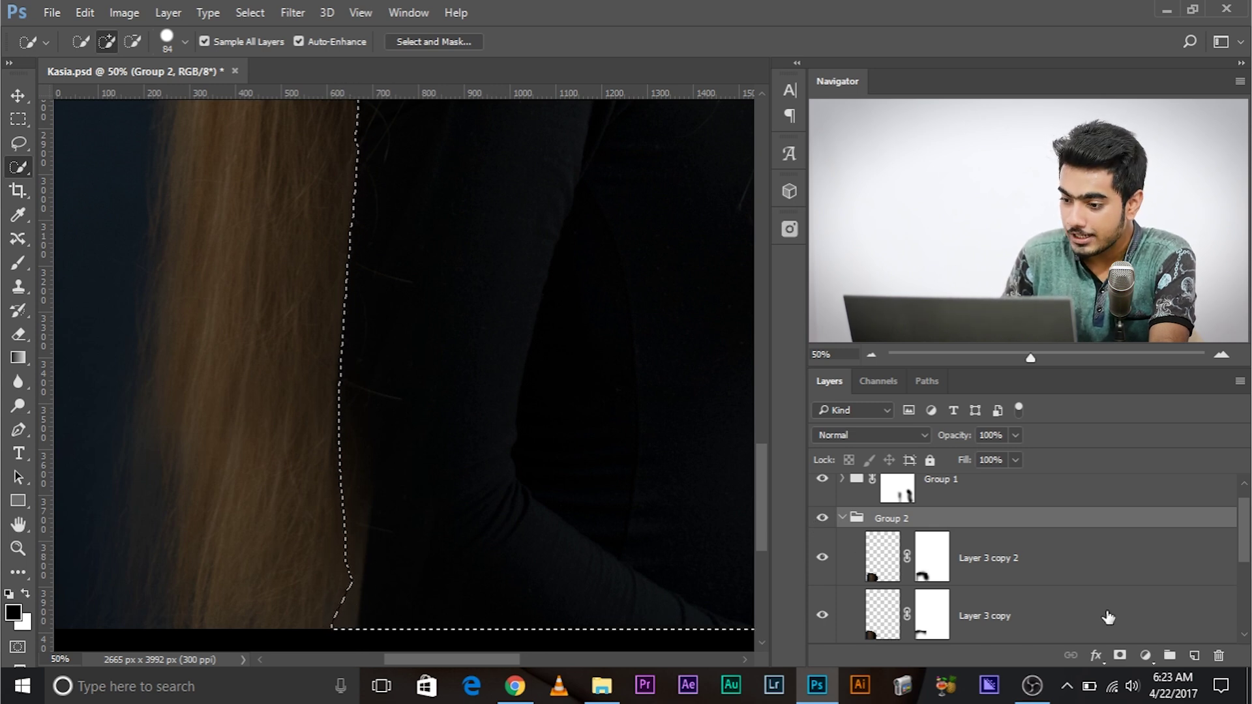
{"action": "left_click", "coordinate": [1120, 656]}
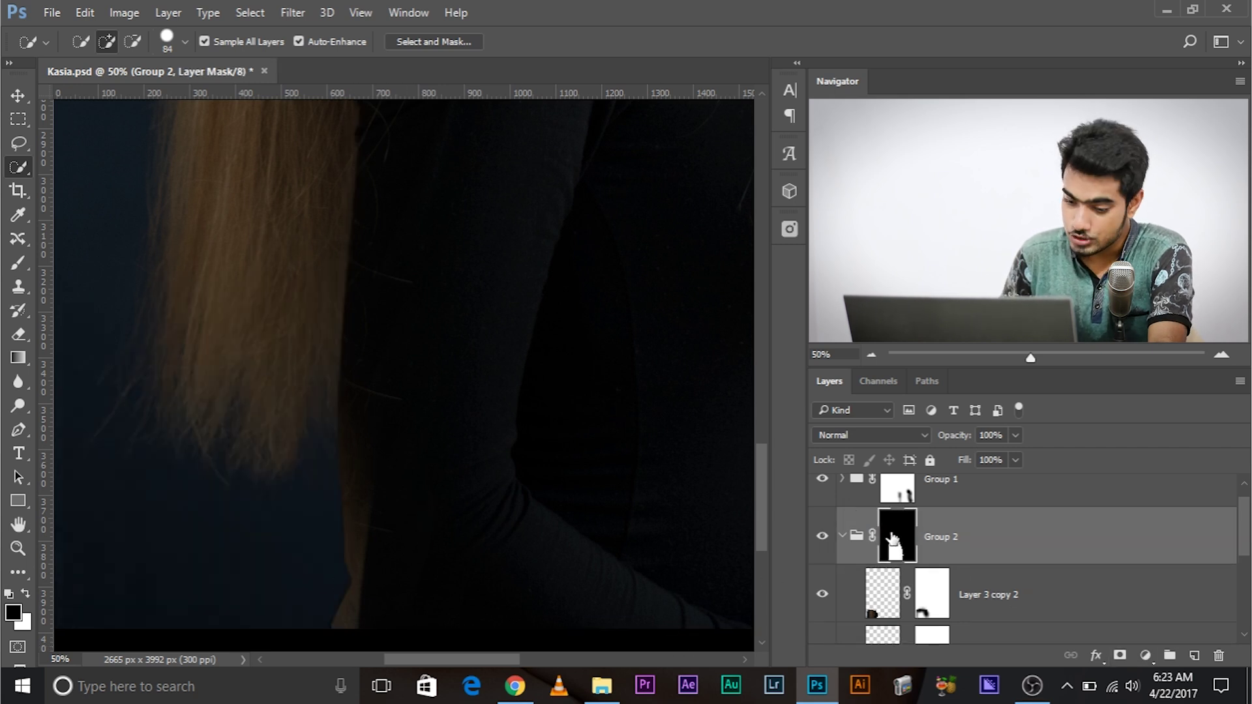
{"action": "key", "text": "ctrl+i"}
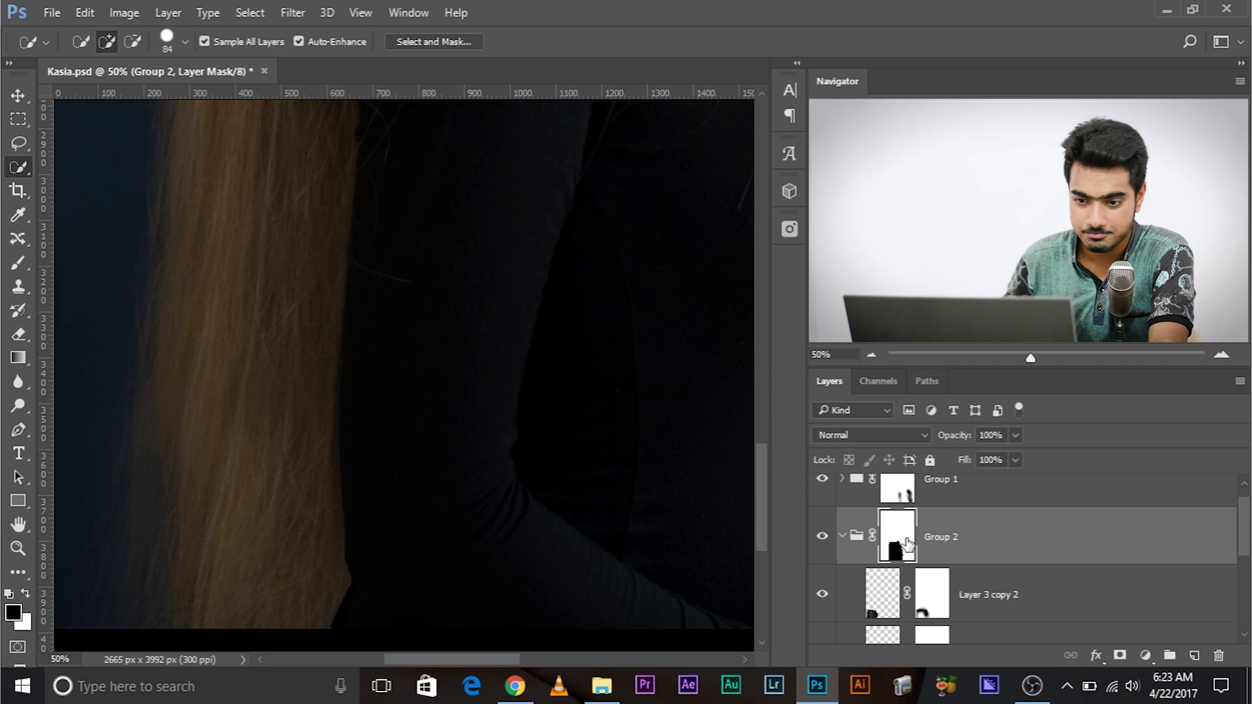
Step: Warp the hair piece on Layer 3 copy 2 slightly to match the surrounding strands
{"action": "left_click_drag", "start_coordinate": [534, 450], "coordinate": [531, 496]}
{"action": "left_click_drag", "start_coordinate": [476, 446], "coordinate": [534, 411]}
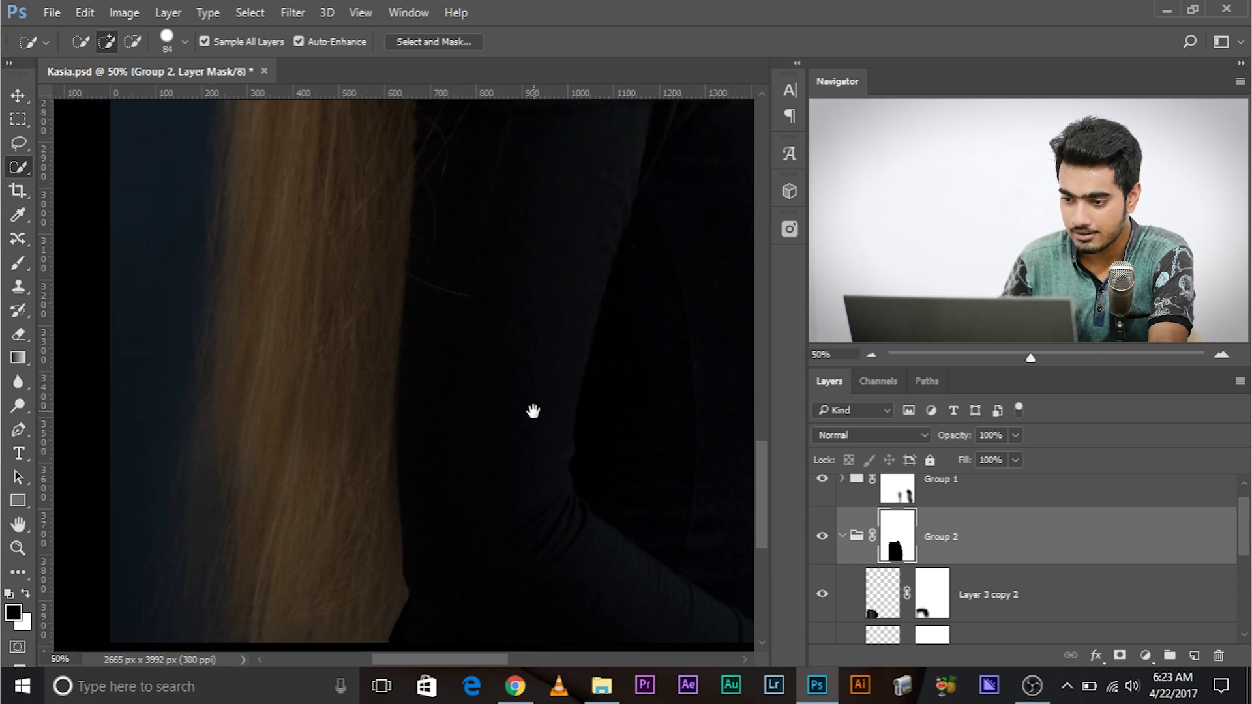
{"action": "left_click", "coordinate": [976, 590]}
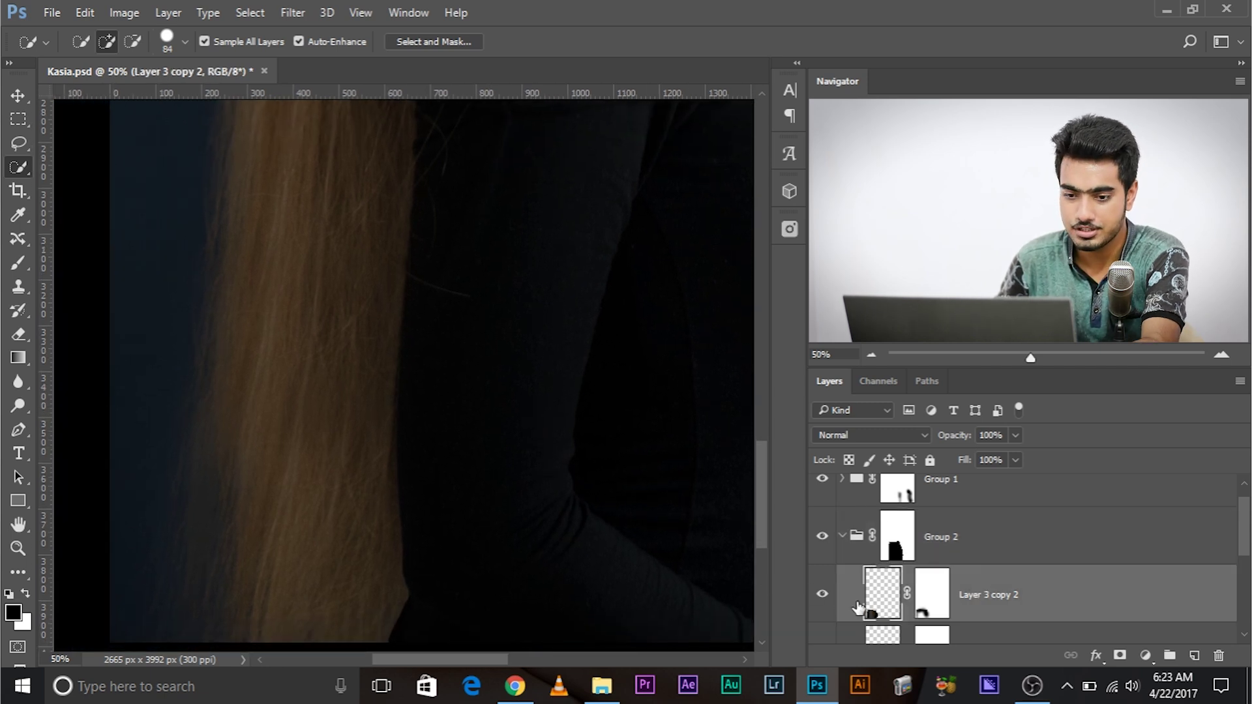
{"action": "key", "text": "ctrl+t"}
{"action": "right_click", "coordinate": [302, 478]}
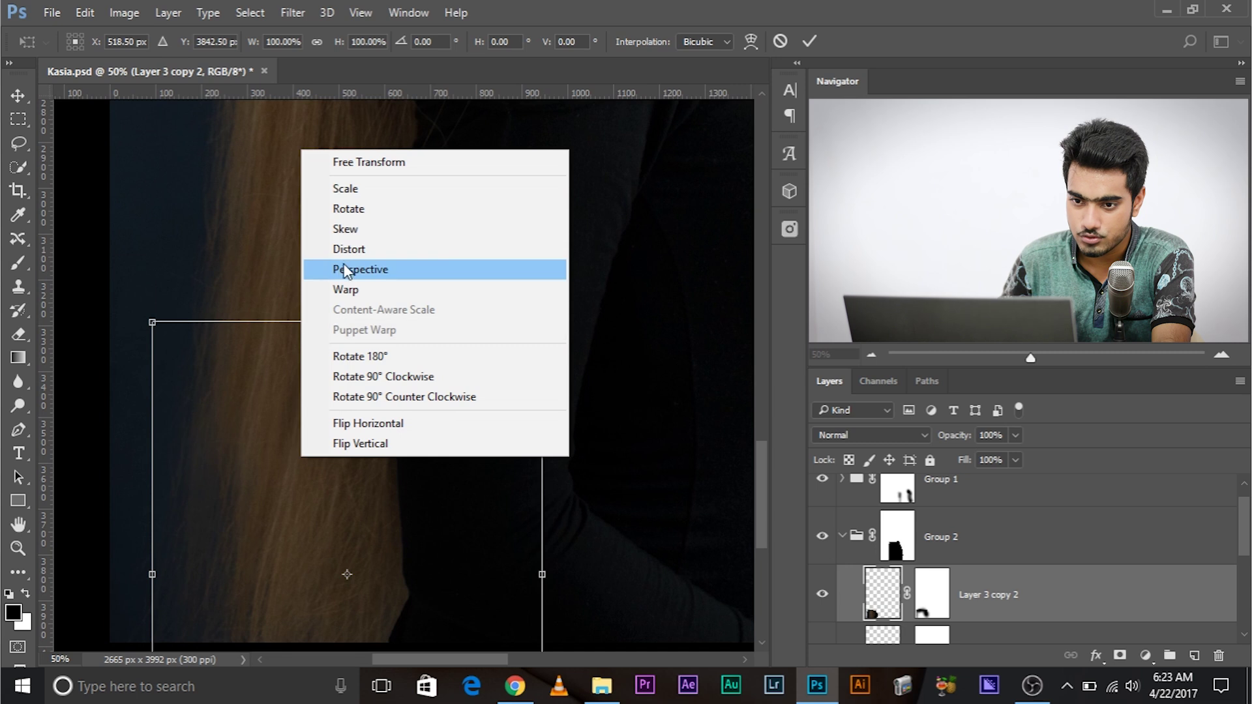
{"action": "left_click", "coordinate": [353, 290]}
{"action": "left_click_drag", "start_coordinate": [279, 386], "coordinate": [274, 377]}
{"action": "key", "text": "Return"}
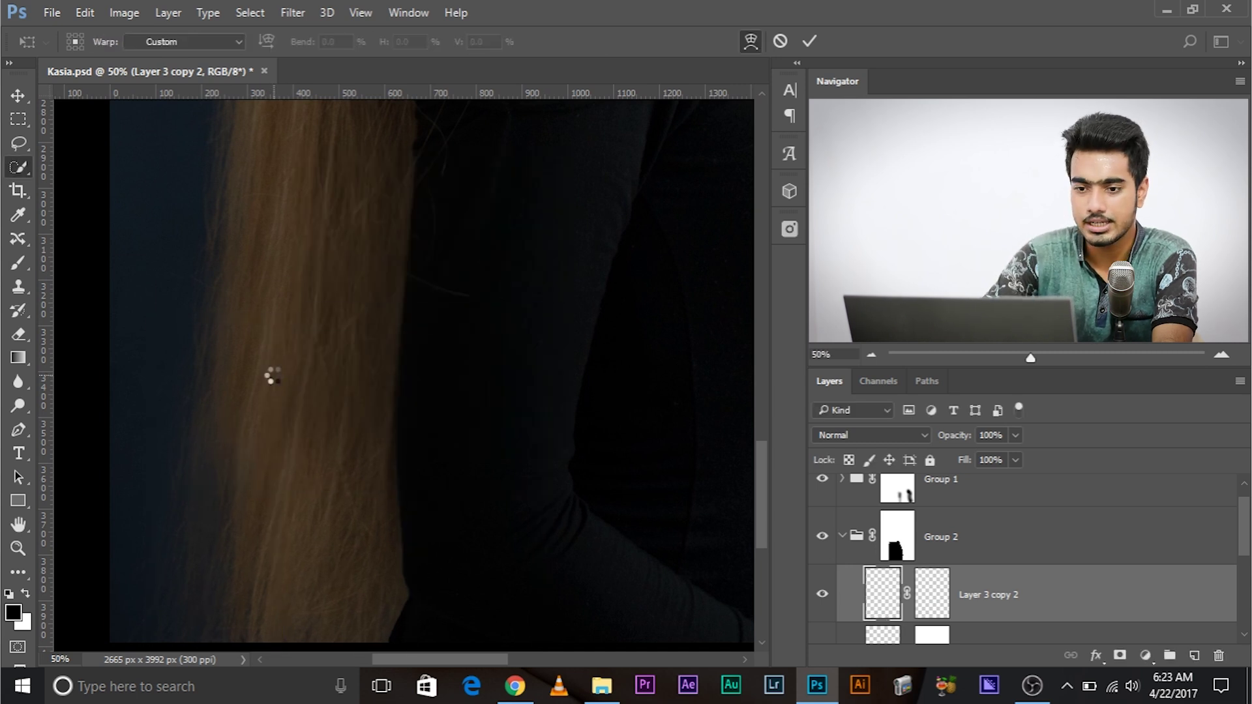
Step: Collapse Group 2 and stamp all visible layers onto a new layer above Group 1
{"action": "key", "text": "ctrl+minus"}
{"action": "key", "text": "ctrl+minus"}
{"action": "key", "text": "ctrl+minus"}
{"action": "key", "text": "ctrl+minus"}
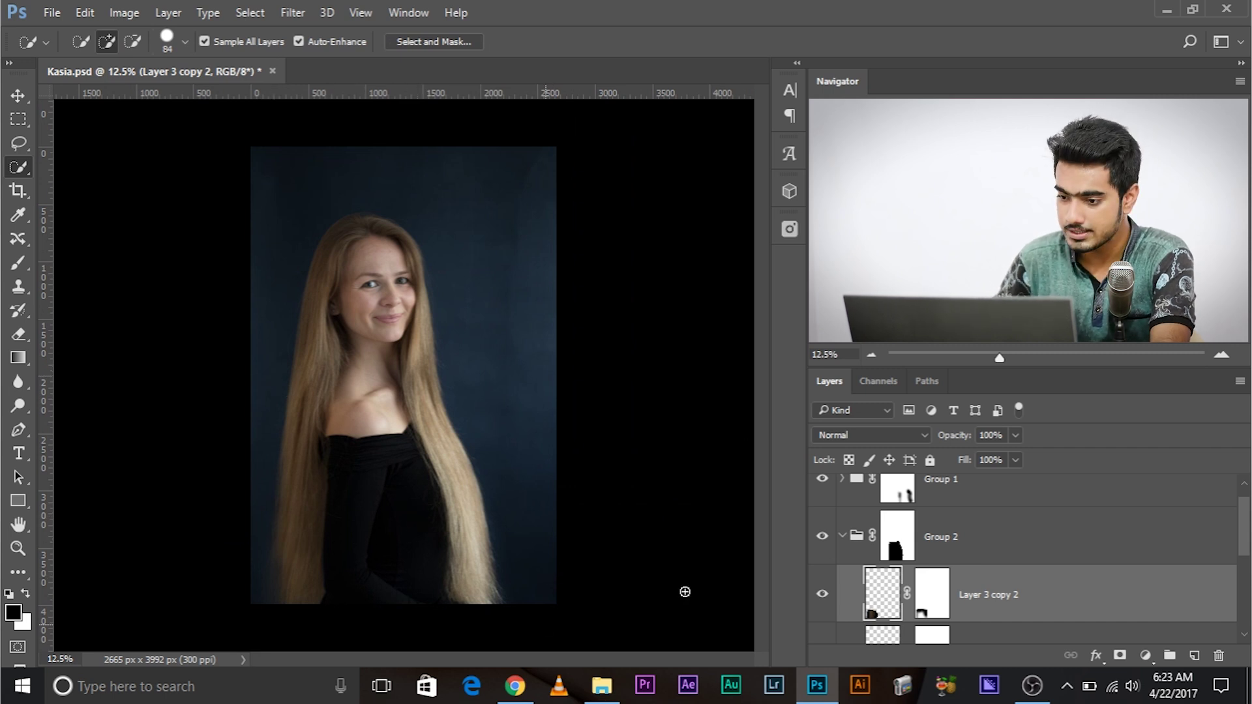
{"action": "scroll", "coordinate": [944, 548], "scroll_direction": "up", "scroll_amount": 1}
{"action": "left_click", "coordinate": [845, 564]}
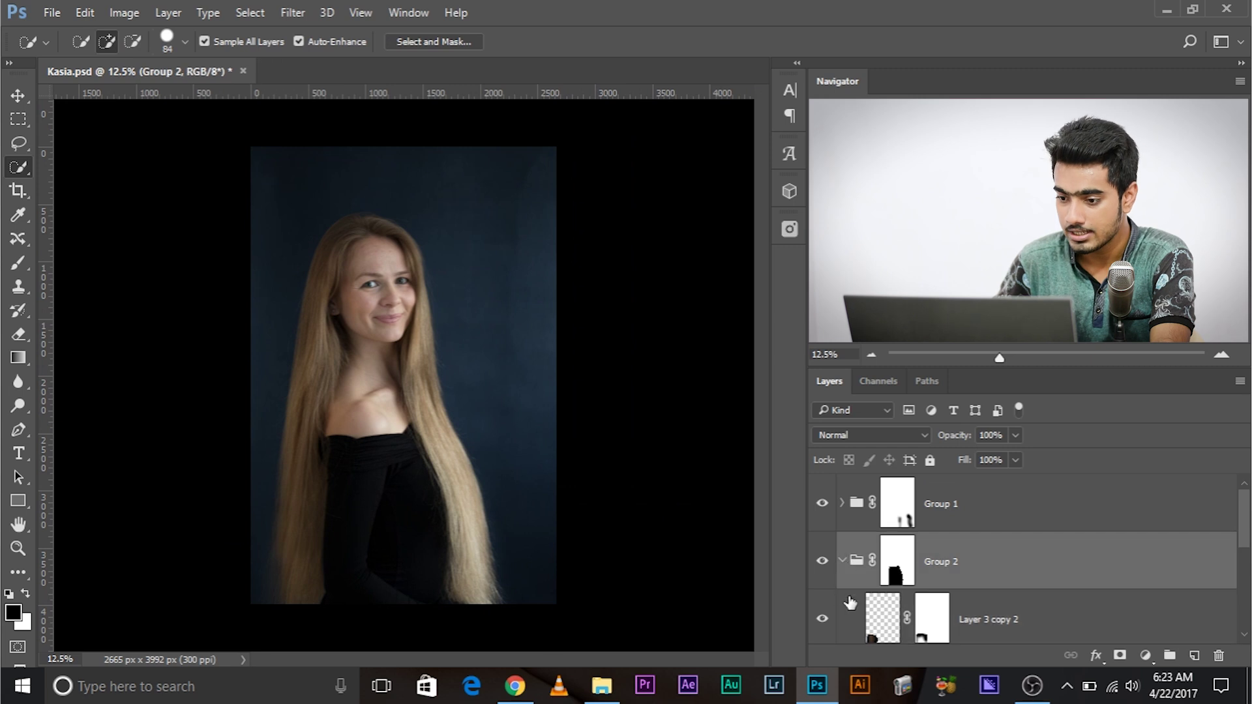
{"action": "left_click", "coordinate": [841, 562]}
{"action": "left_click", "coordinate": [1026, 490]}
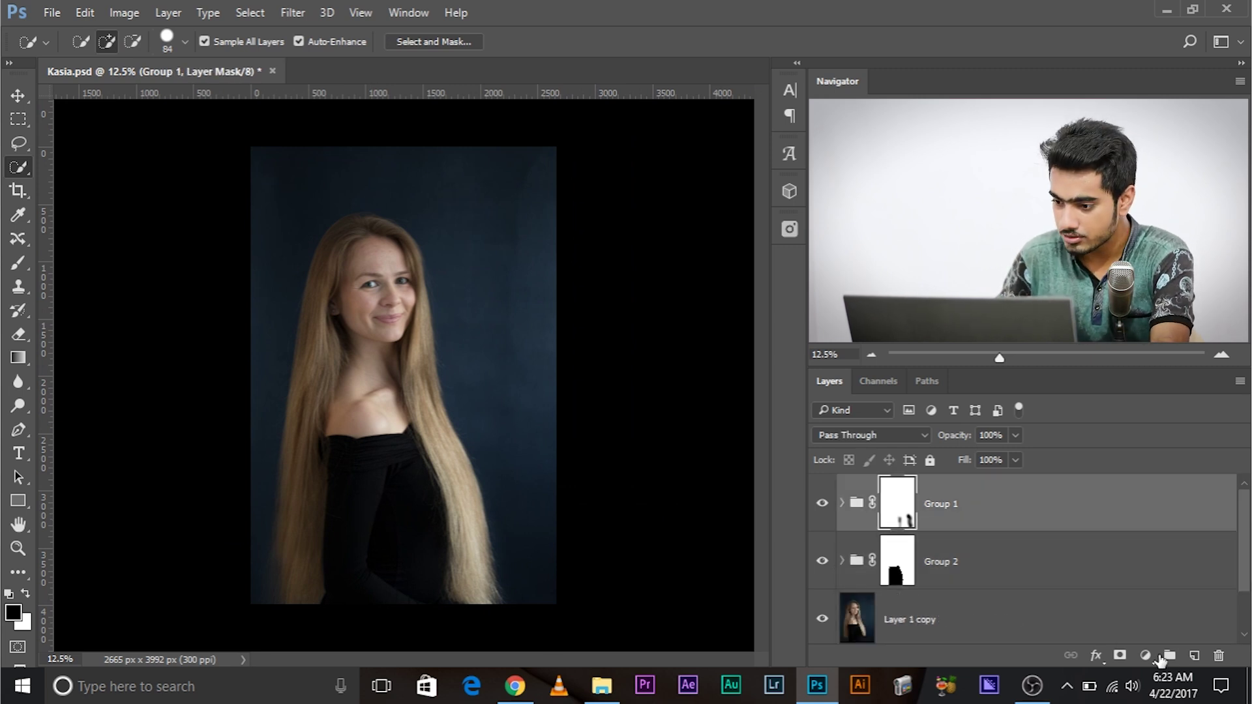
{"action": "left_click", "coordinate": [1194, 656]}
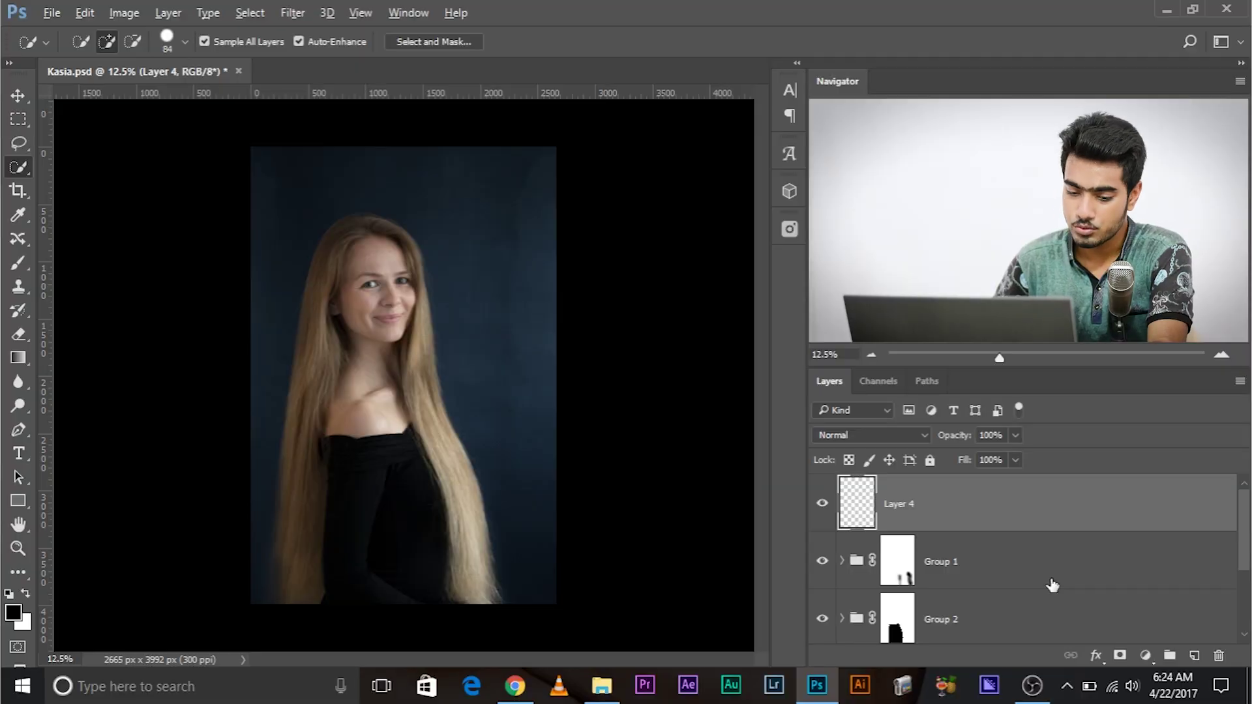
{"action": "key", "text": "ctrl+shift+alt+e"}
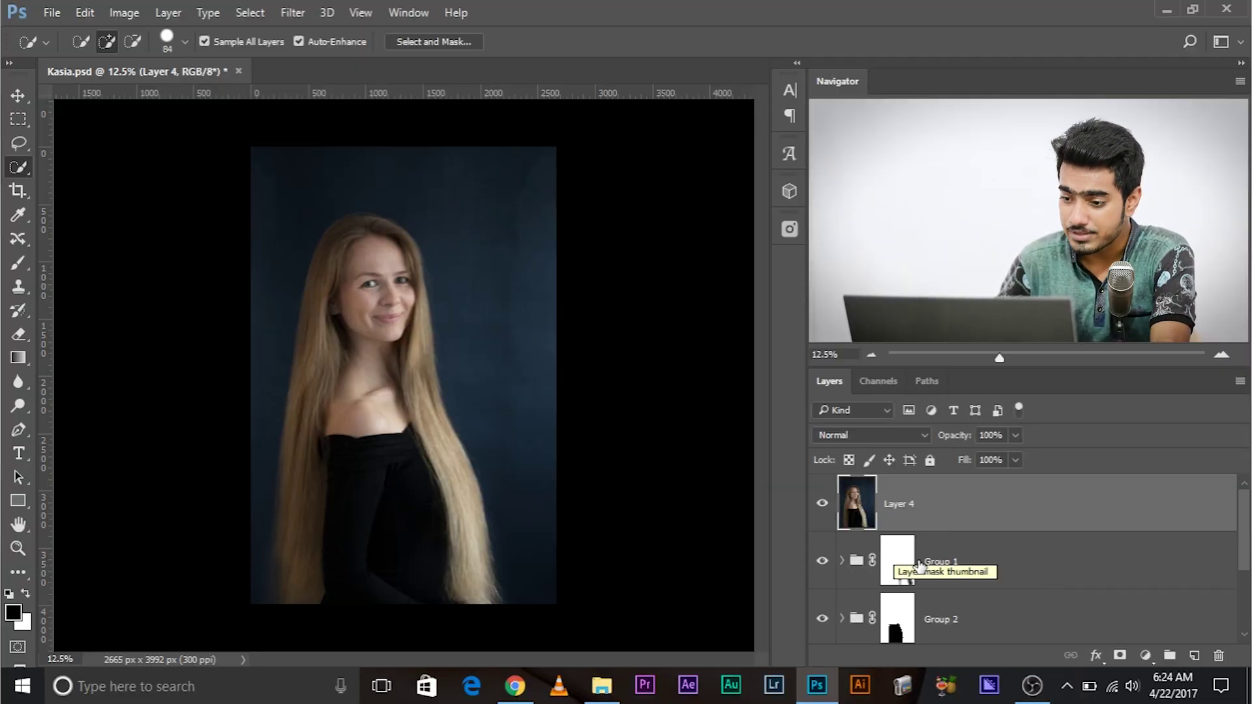
{"action": "scroll", "coordinate": [956, 560], "scroll_direction": "down", "scroll_amount": 2}
{"action": "scroll", "coordinate": [998, 580], "scroll_direction": "up", "scroll_amount": 2}
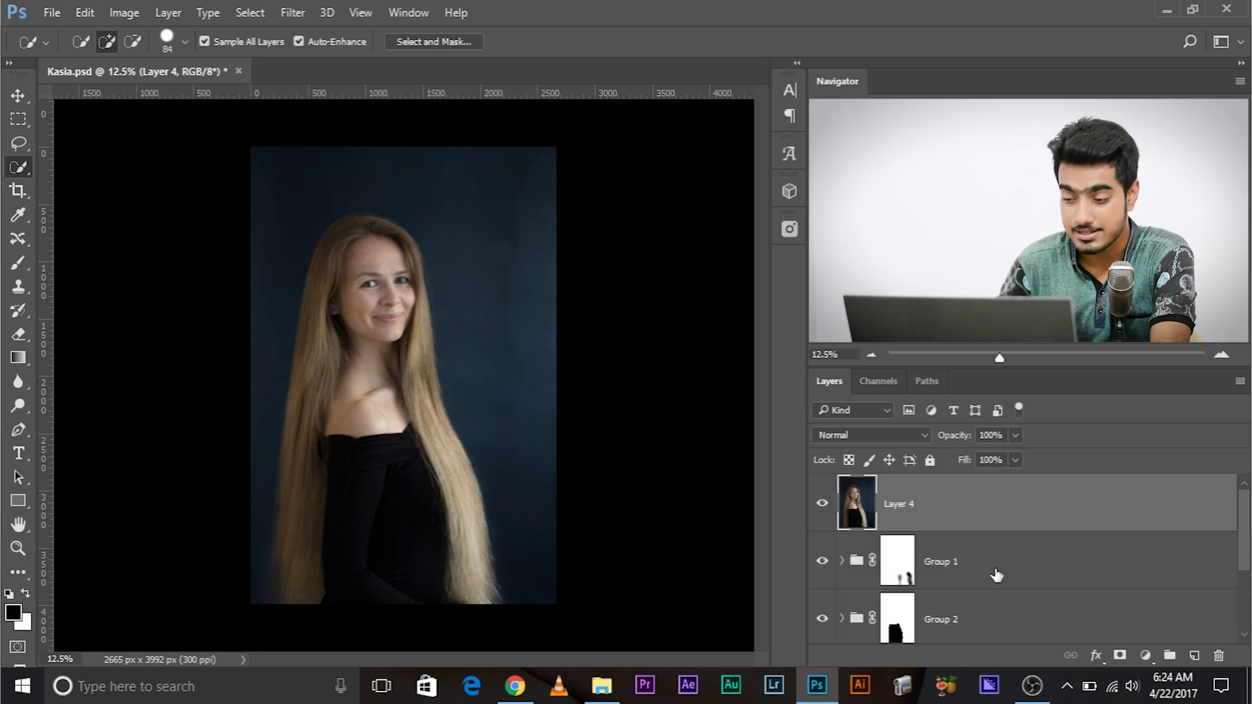
Step: Open Liquify on the stamped layer and freeze the face, neck, shoulder and dress with a 464 px Freeze Mask brush
{"action": "left_click", "coordinate": [290, 11]}
{"action": "left_click", "coordinate": [329, 152]}
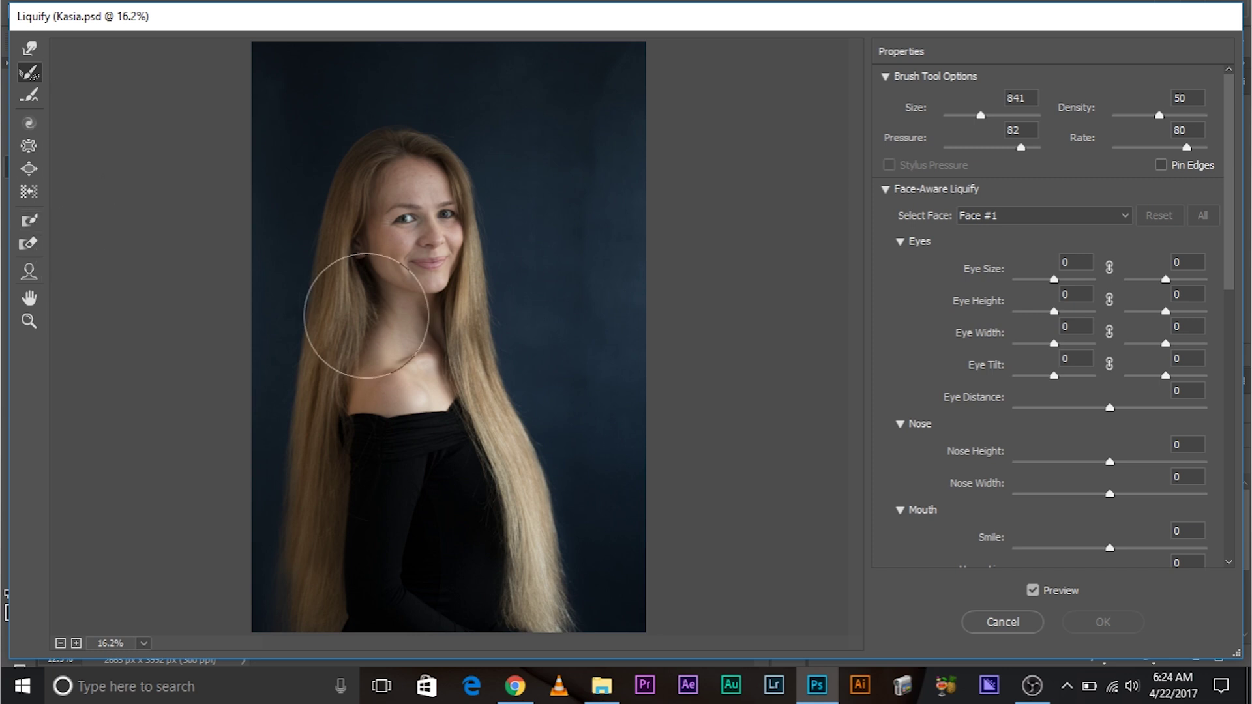
{"action": "left_click", "coordinate": [29, 222]}
{"action": "right_click", "coordinate": [403, 320], "text": "alt"}
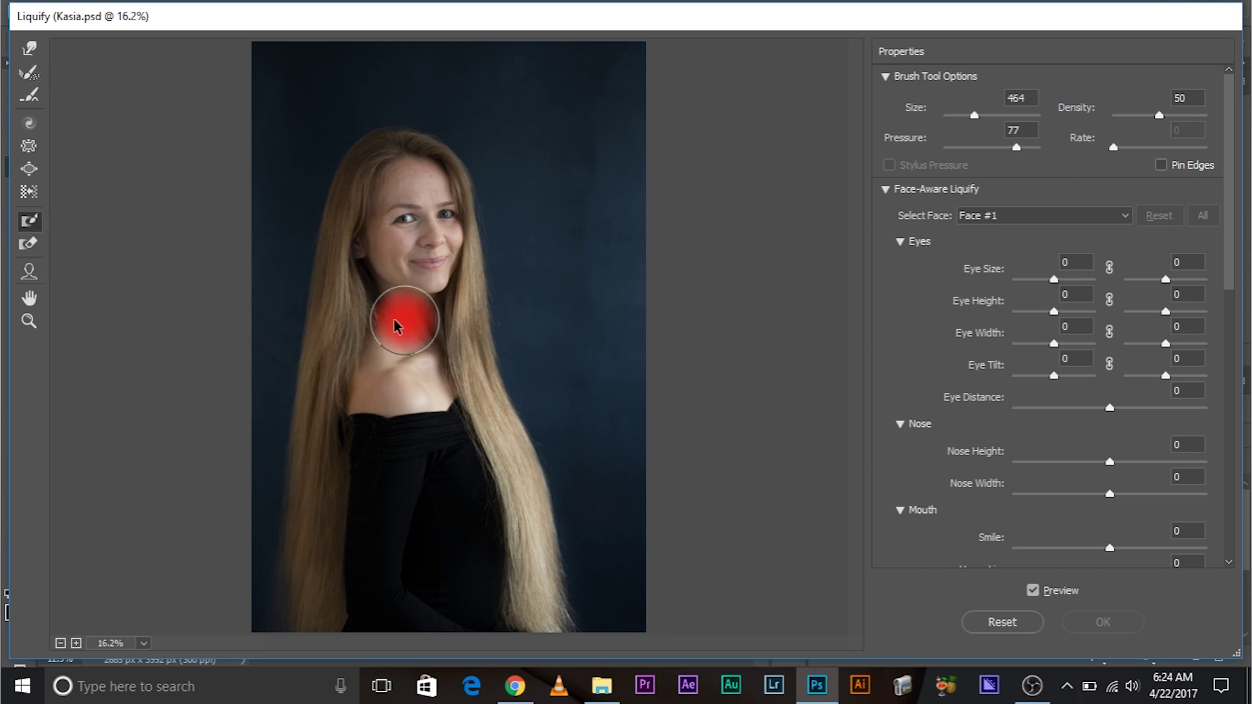
{"action": "mouse_move", "coordinate": [409, 189]}
{"action": "left_mouse_down"}
{"action": "mouse_move", "coordinate": [414, 238]}
{"action": "mouse_move", "coordinate": [426, 202]}
{"action": "mouse_move", "coordinate": [419, 261]}
{"action": "mouse_move", "coordinate": [397, 237]}
{"action": "mouse_move", "coordinate": [403, 263]}
{"action": "mouse_move", "coordinate": [430, 254]}
{"action": "left_mouse_up"}
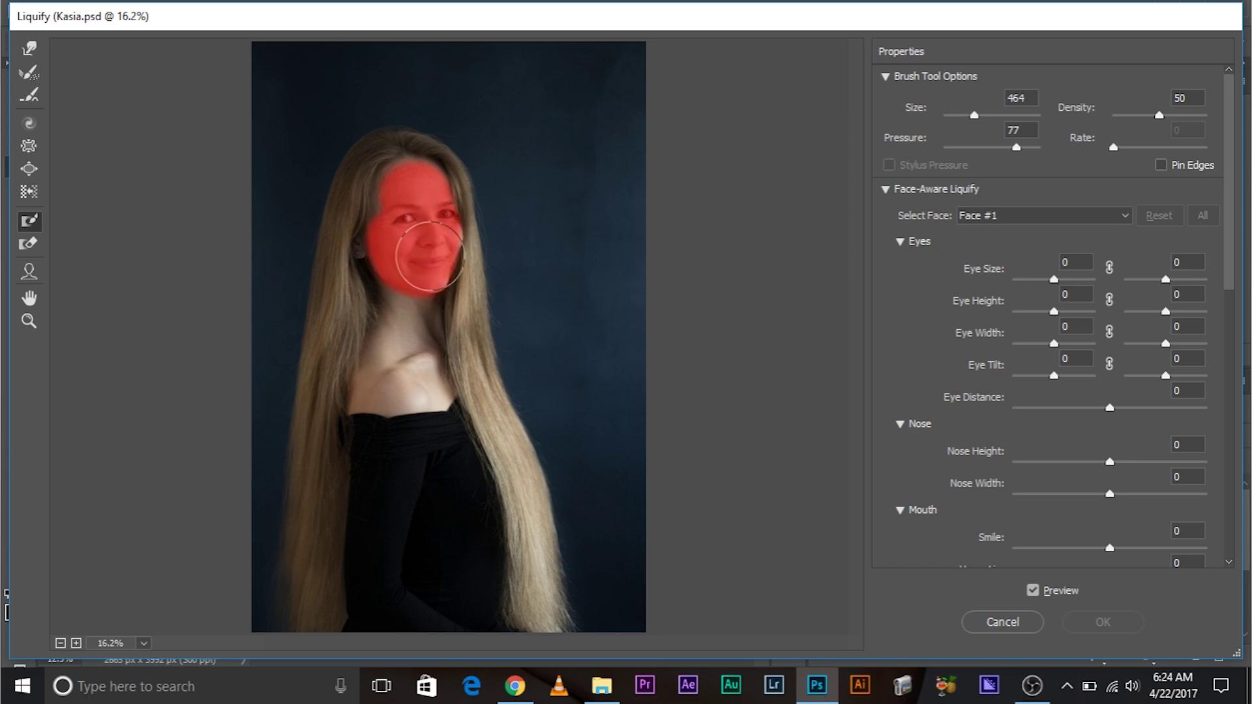
{"action": "mouse_move", "coordinate": [405, 191]}
{"action": "left_mouse_down"}
{"action": "mouse_move", "coordinate": [363, 455]}
{"action": "mouse_move", "coordinate": [509, 645]}
{"action": "mouse_move", "coordinate": [436, 344]}
{"action": "mouse_move", "coordinate": [394, 593]}
{"action": "mouse_move", "coordinate": [456, 589]}
{"action": "mouse_move", "coordinate": [381, 631]}
{"action": "left_mouse_up"}
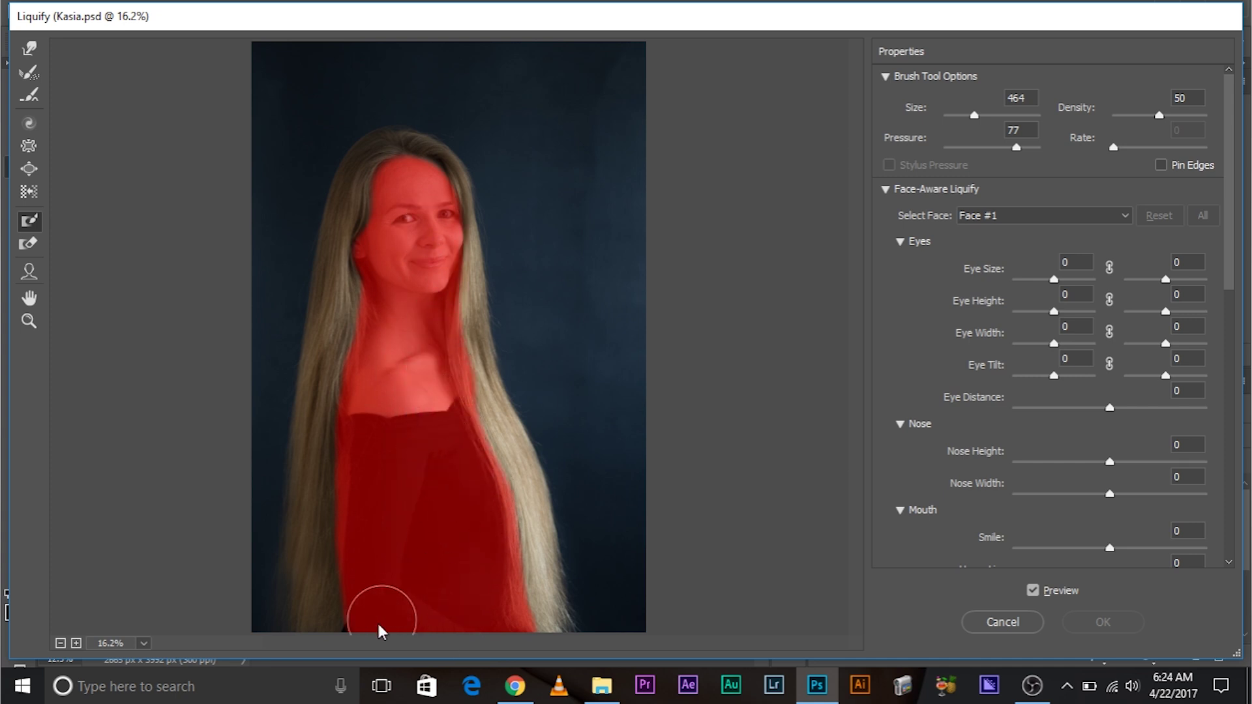
Step: Push the lower outer hair inward on both sides with the Forward Warp tool and apply Liquify
{"action": "left_click", "coordinate": [30, 48]}
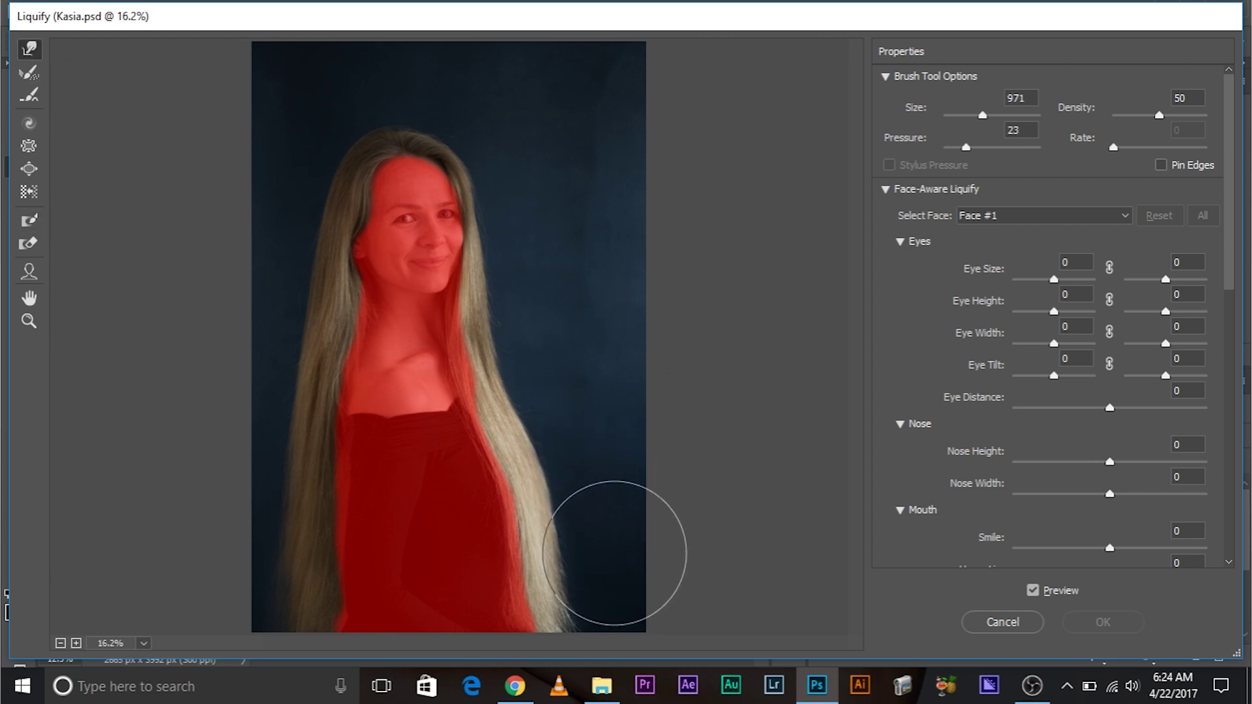
{"action": "left_click_drag", "start_coordinate": [597, 573], "coordinate": [566, 592]}
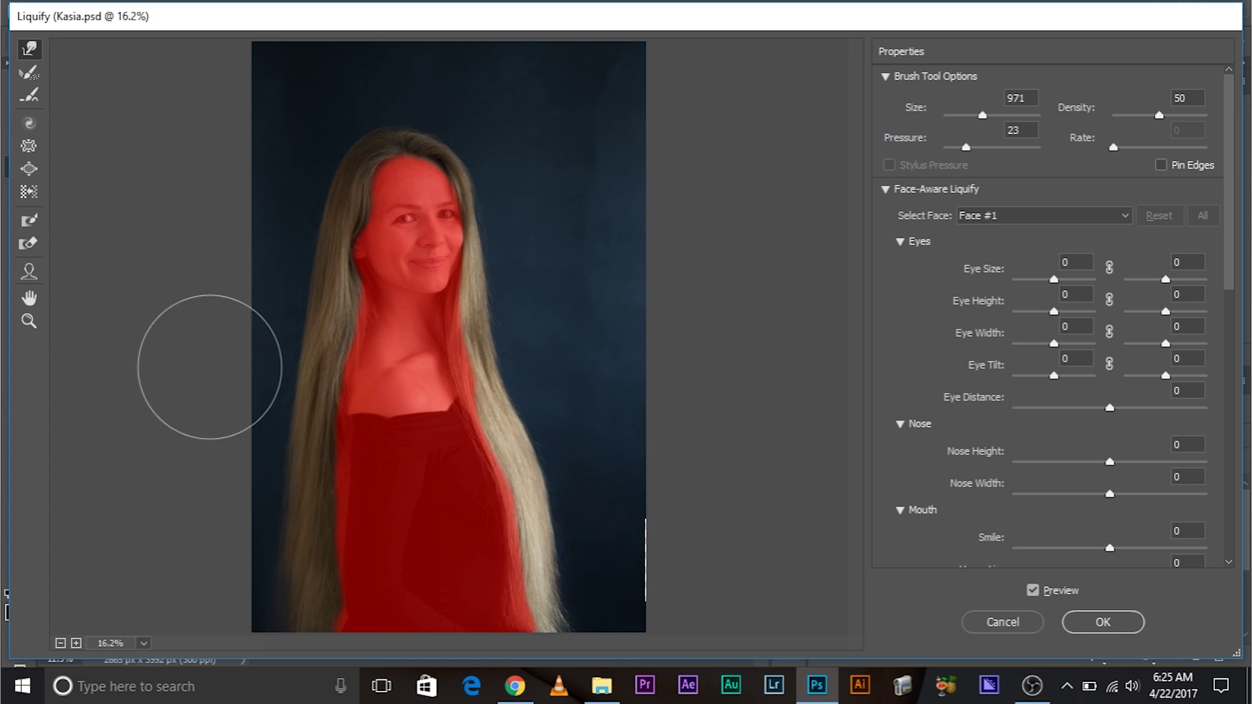
{"action": "key", "text": "bracketright"}
{"action": "left_click_drag", "start_coordinate": [236, 558], "coordinate": [251, 595]}
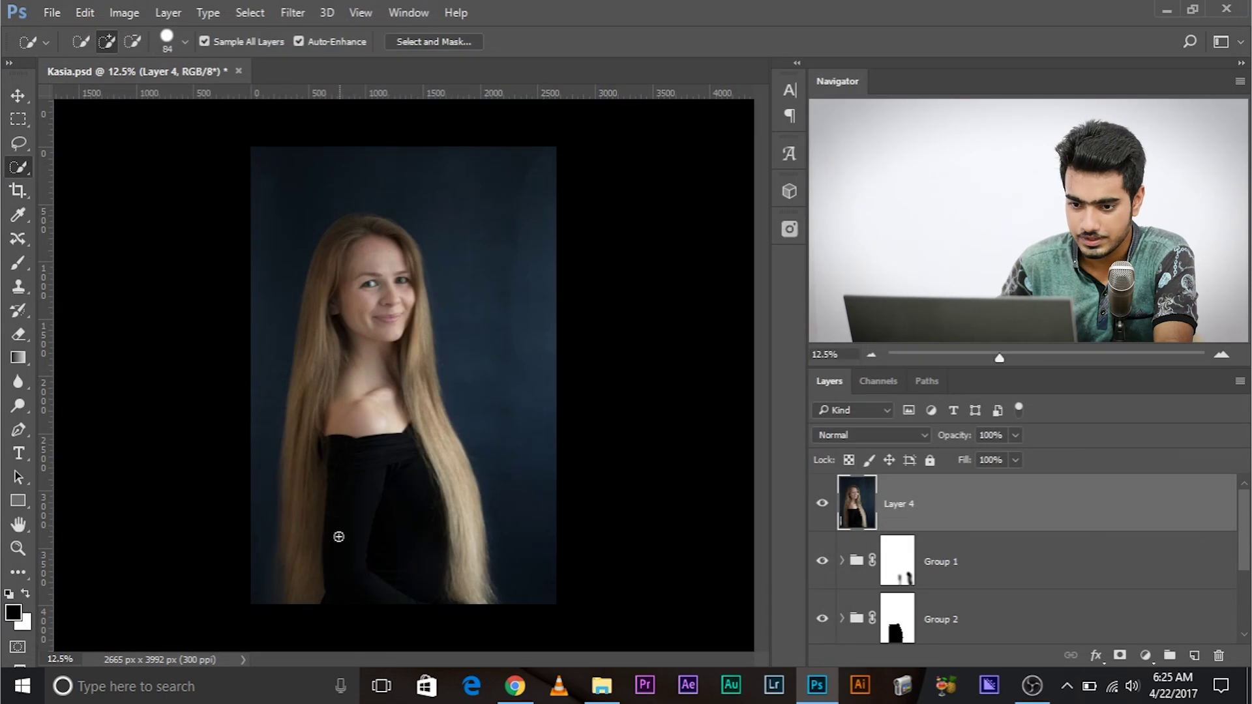
{"action": "key", "text": "ctrl+minus"}
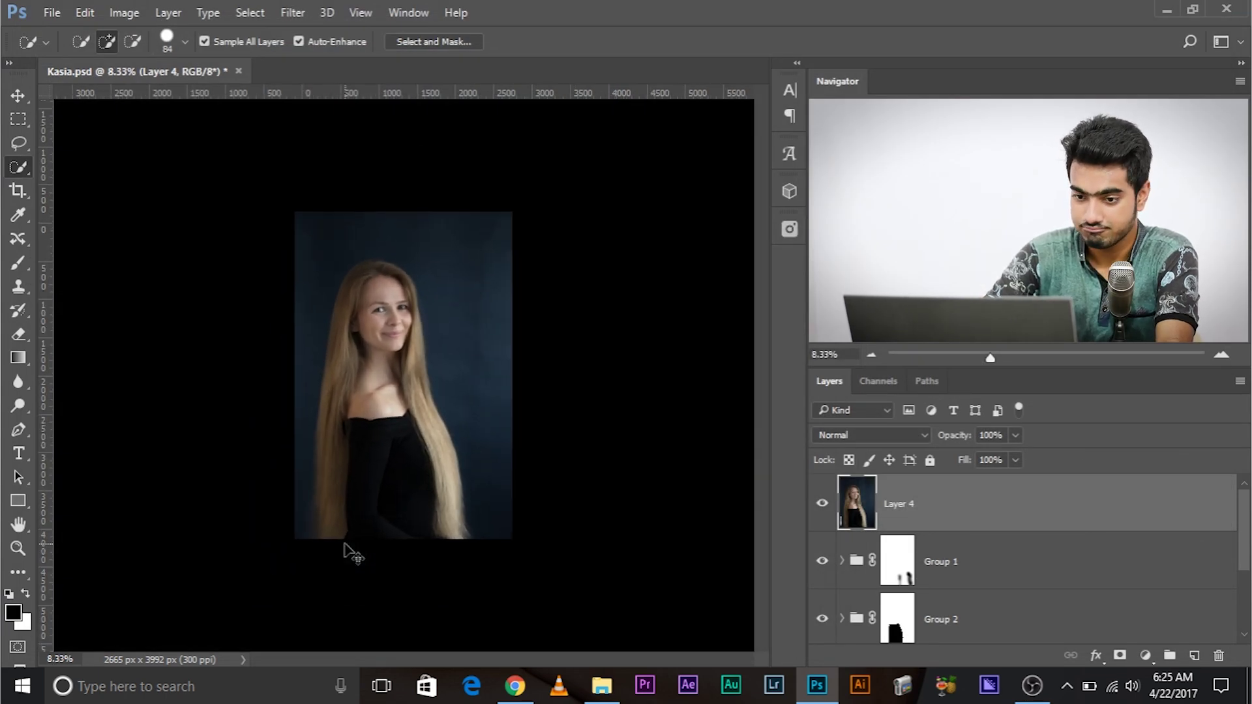
{"action": "key", "text": "ctrl+plus"}
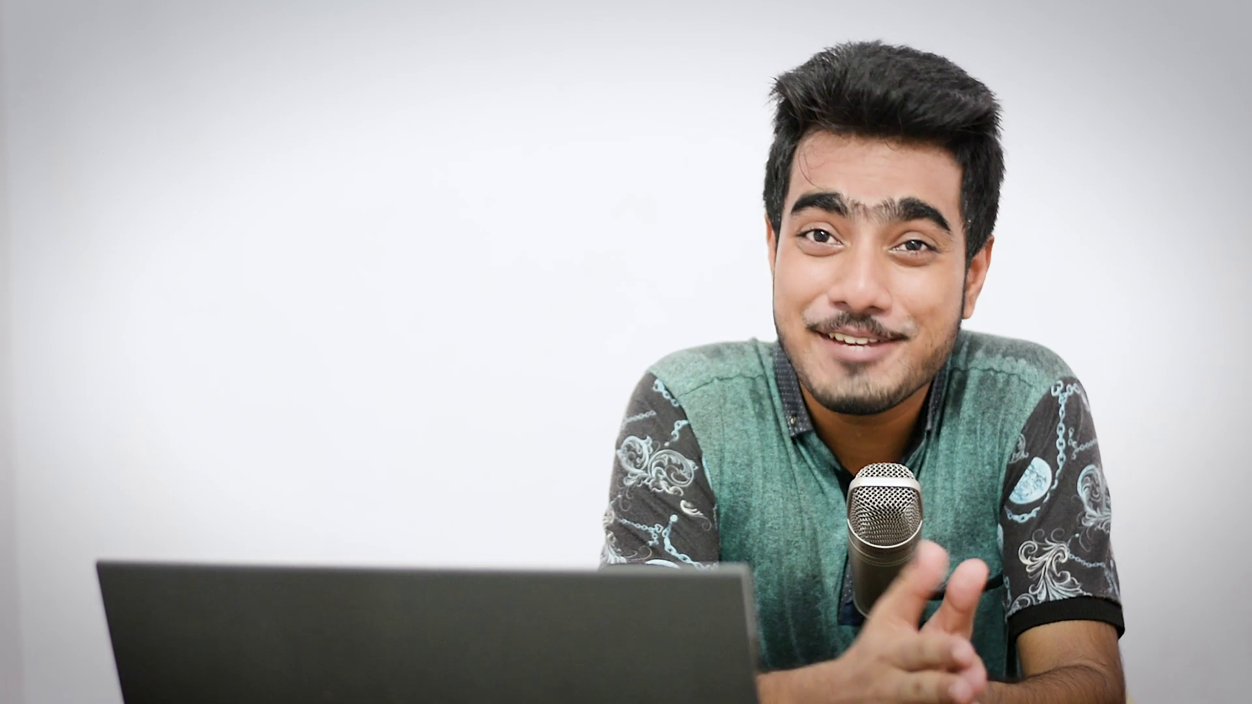